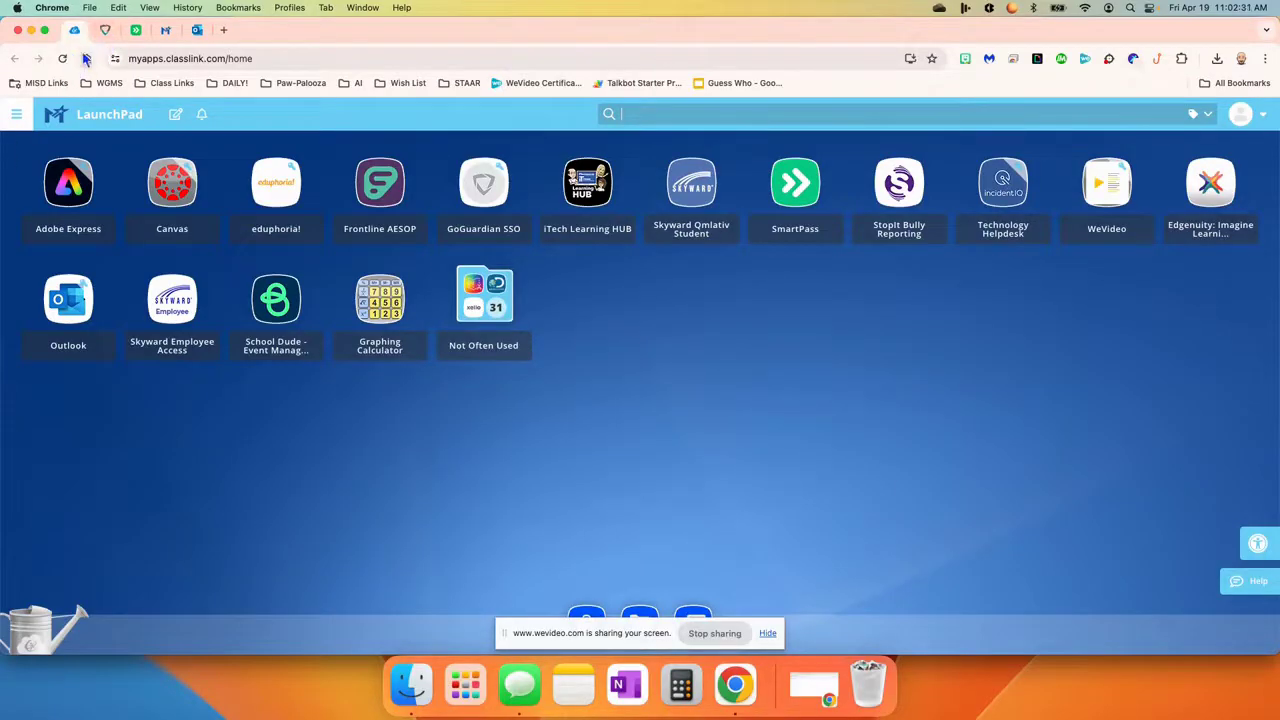
# Step: Launch Adobe Express from its tile in ClassLink LaunchPad
pyautogui.click(64, 195)
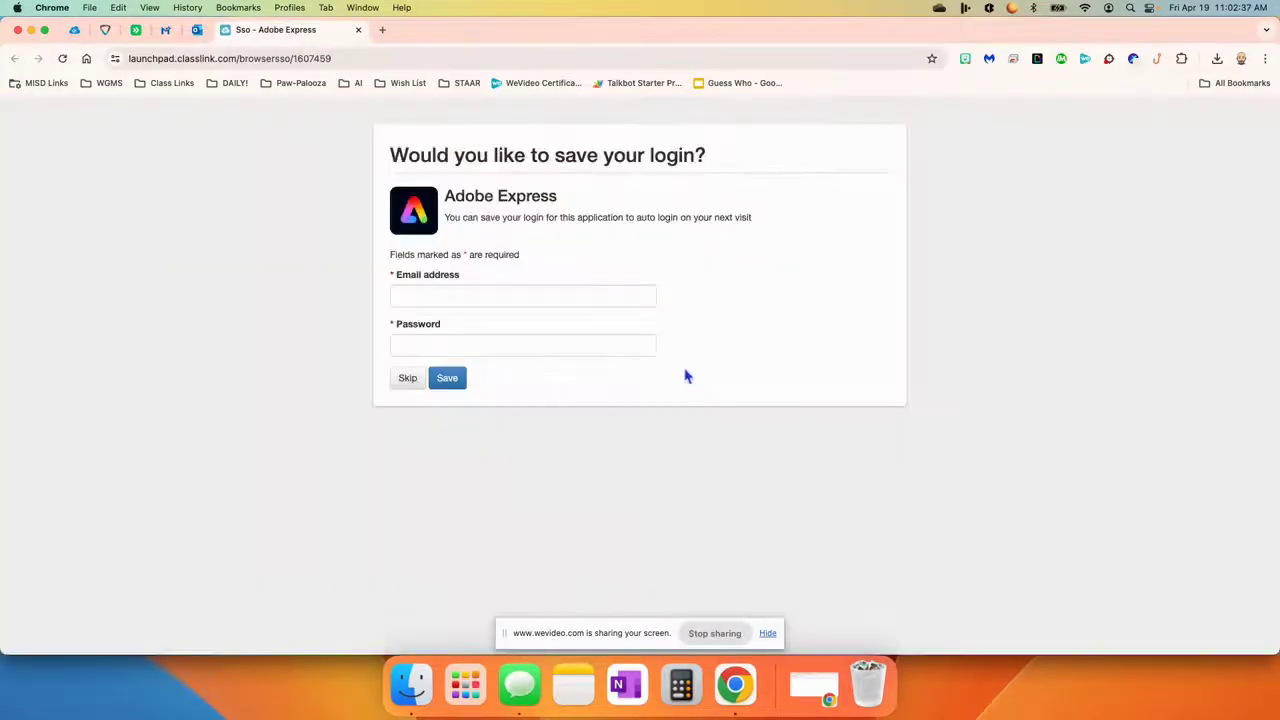
# Step: Skip saving the login and hide the screen-sharing notice
pyautogui.click(410, 384)
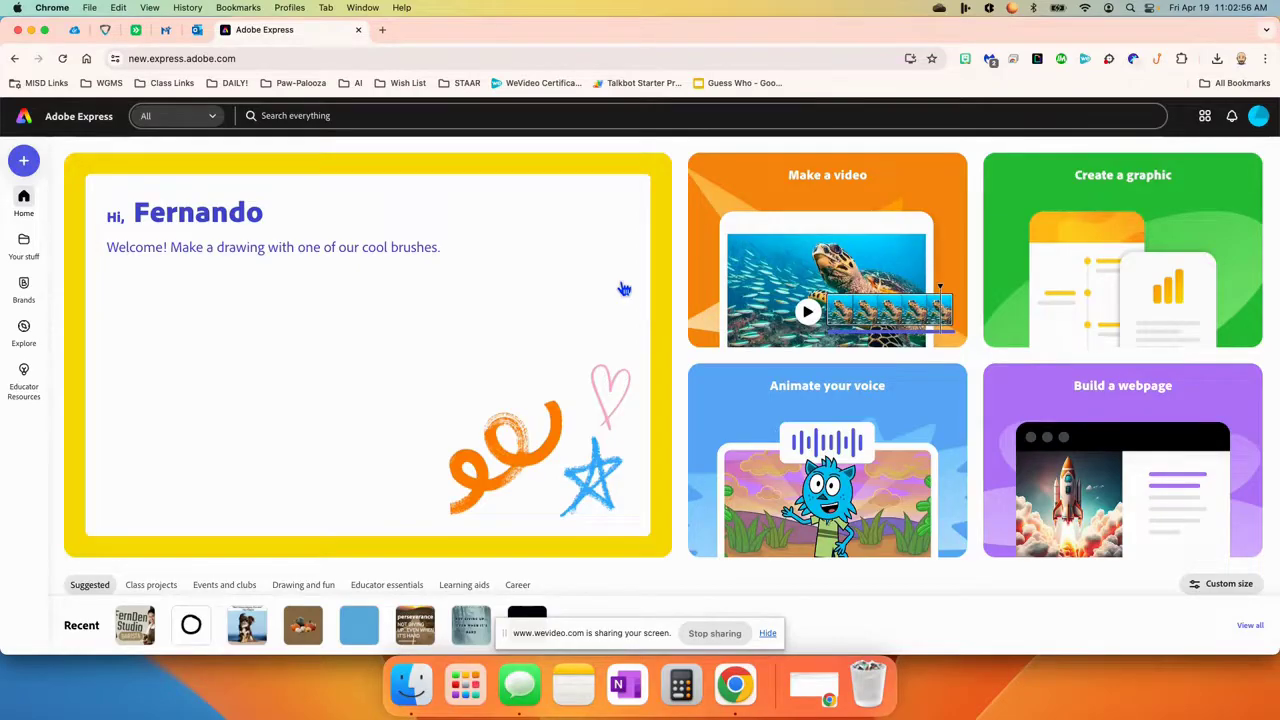
pyautogui.click(768, 635)
pyautogui.click(768, 635)
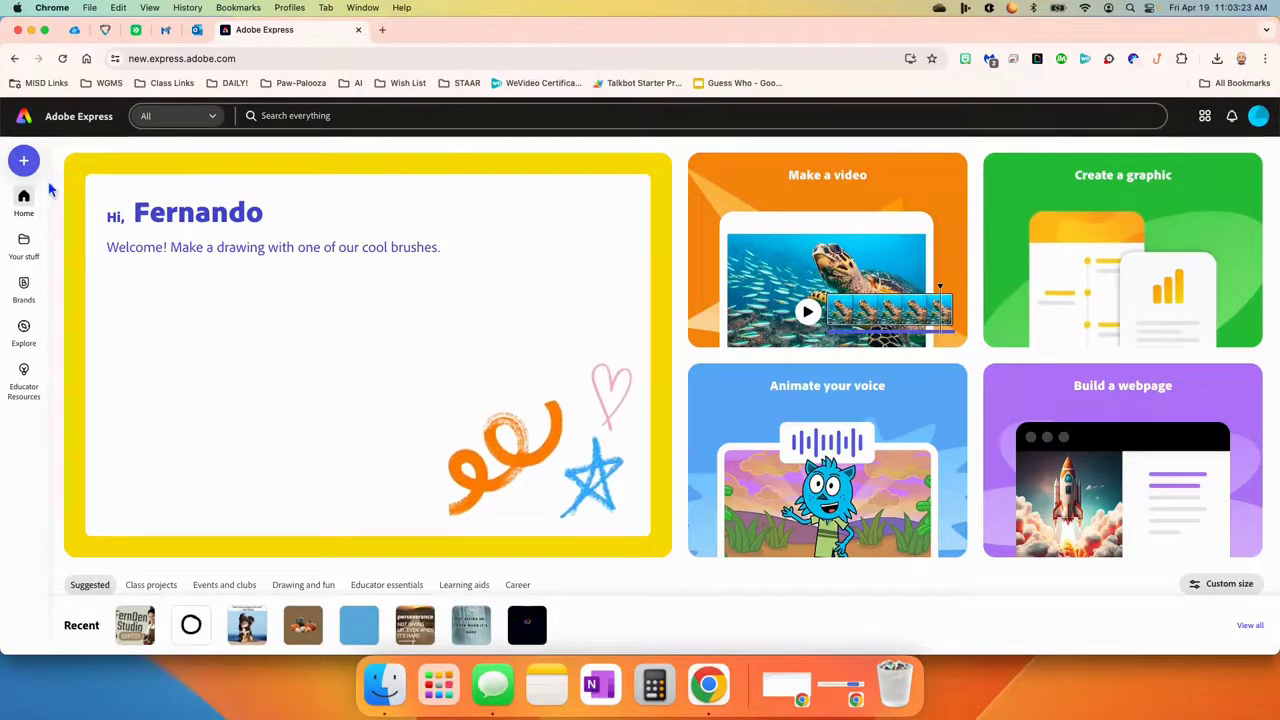
# Step: Browse the create-new suggested sizes, then close the create options panel
pyautogui.click(25, 162)
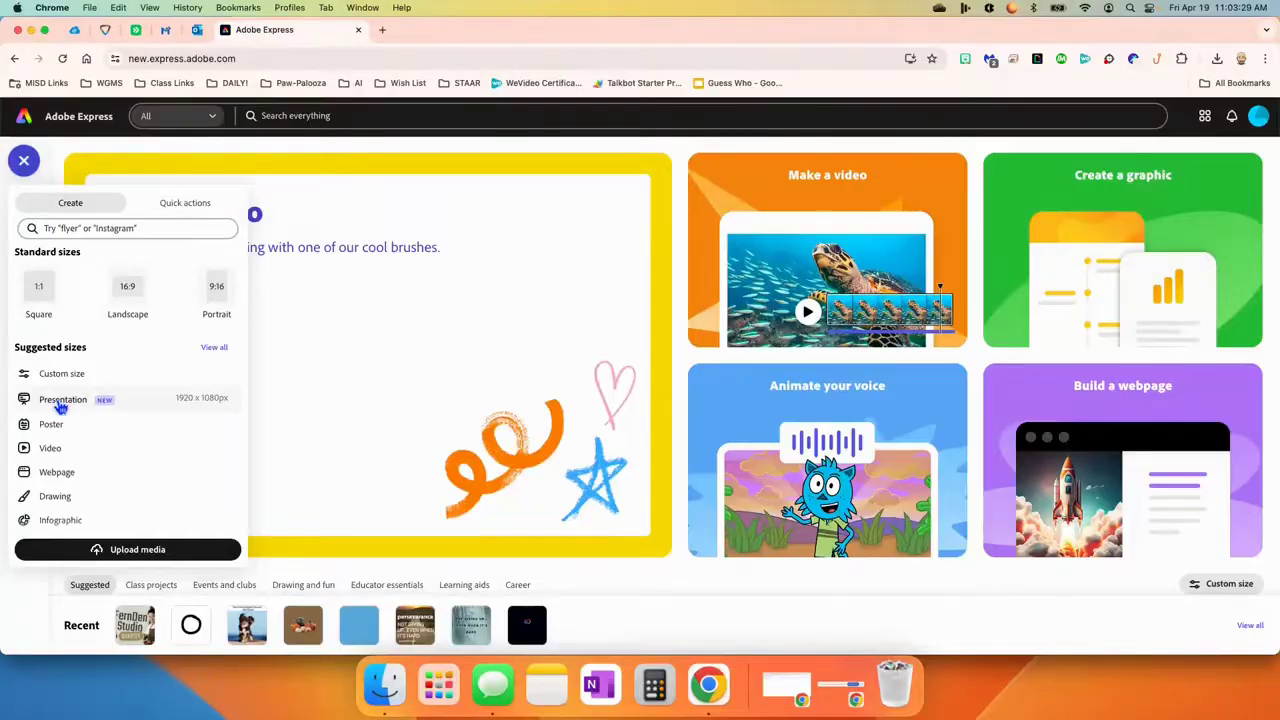
pyautogui.scroll(-5, 57, 410)
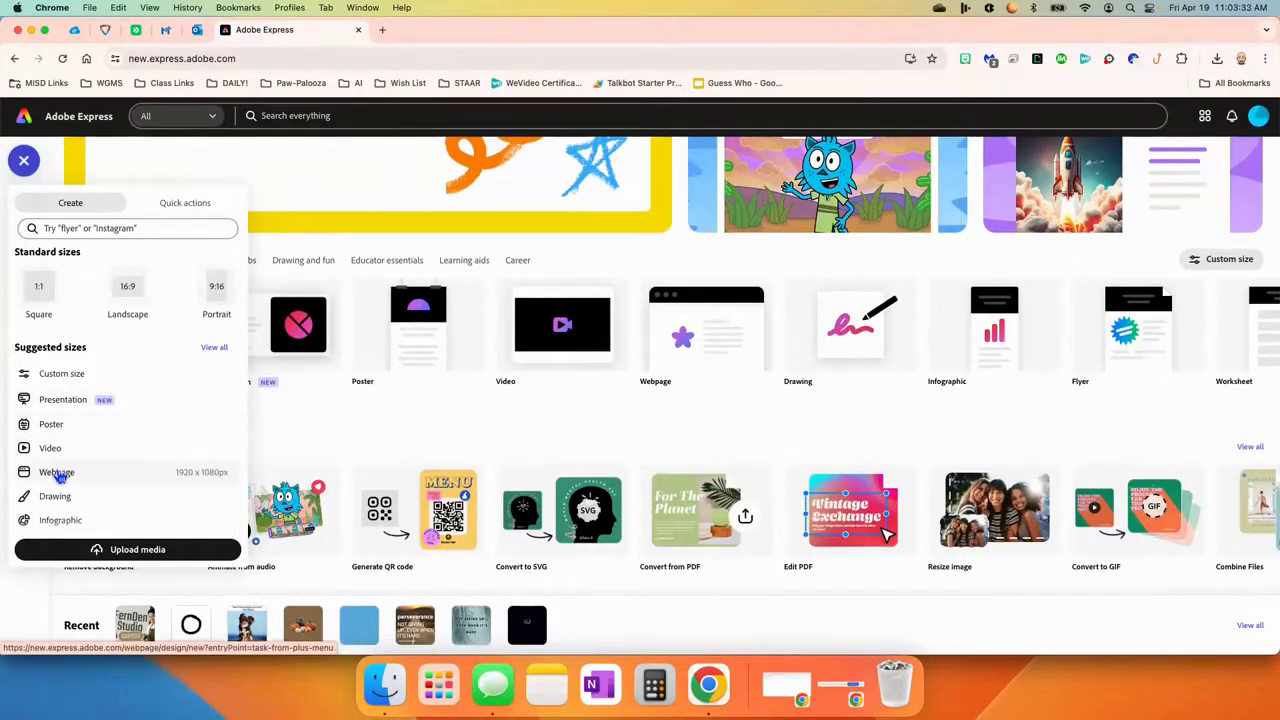
pyautogui.scroll(-3, 57, 480)
pyautogui.scroll(8, 57, 455)
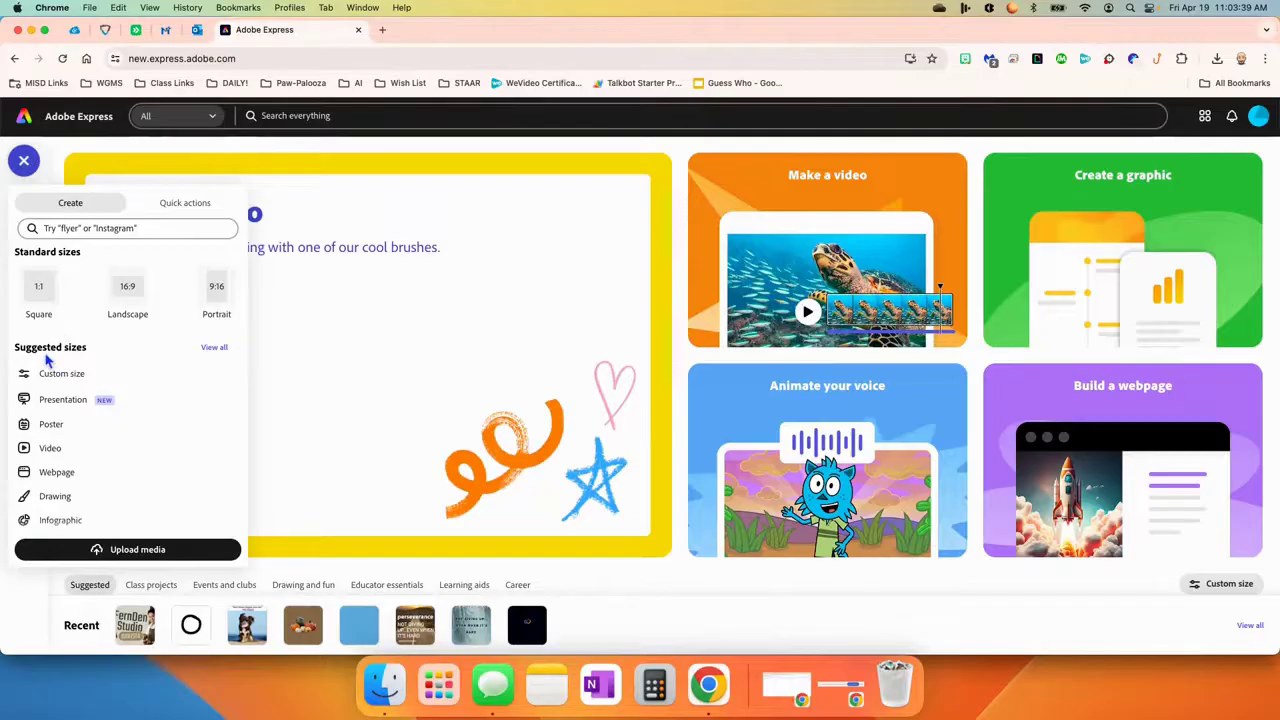
pyautogui.click(1132, 194)
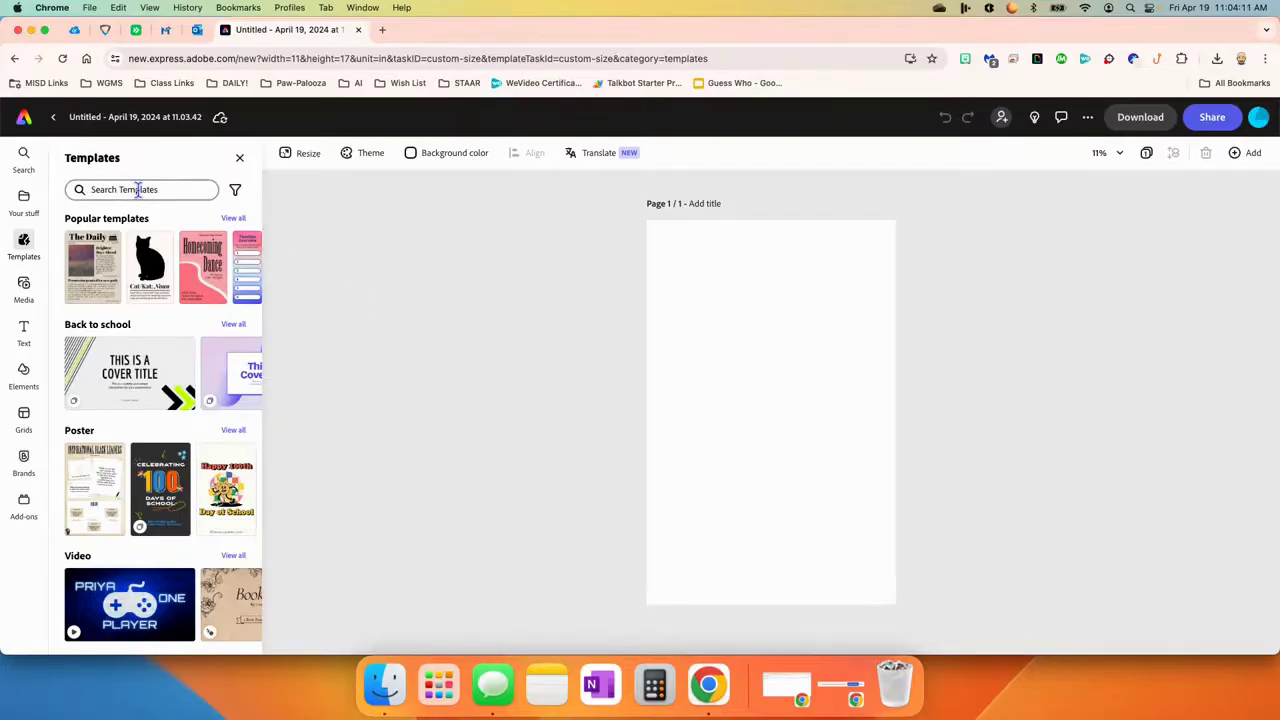
# Step: Search templates for 'school dance poster' and scroll the results to find Prom Night
pyautogui.click(138, 190)
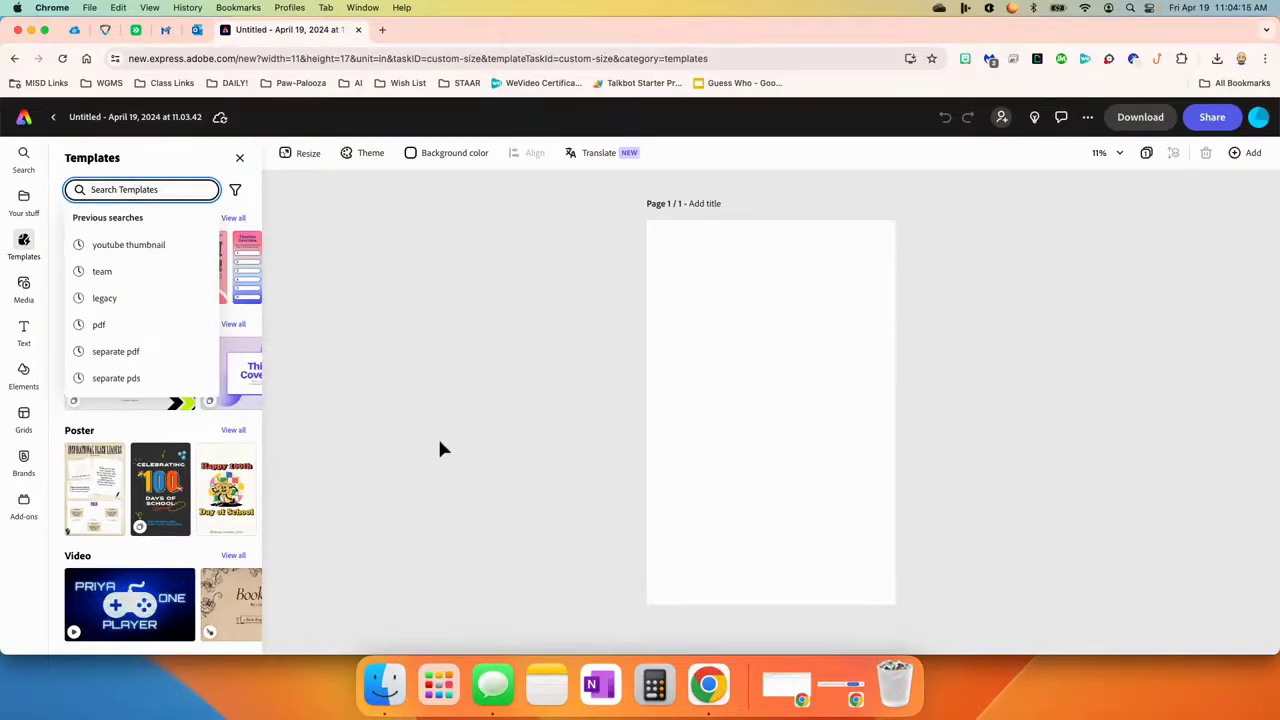
pyautogui.write('school dance')
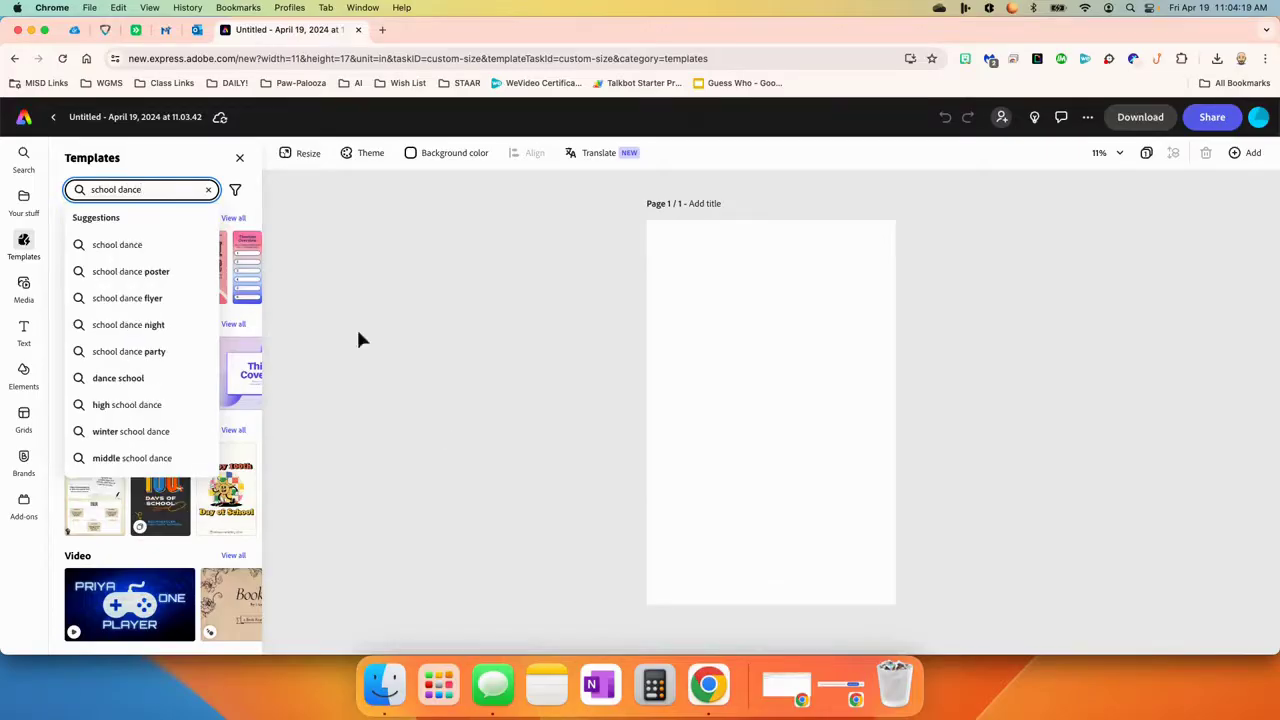
pyautogui.click(131, 271)
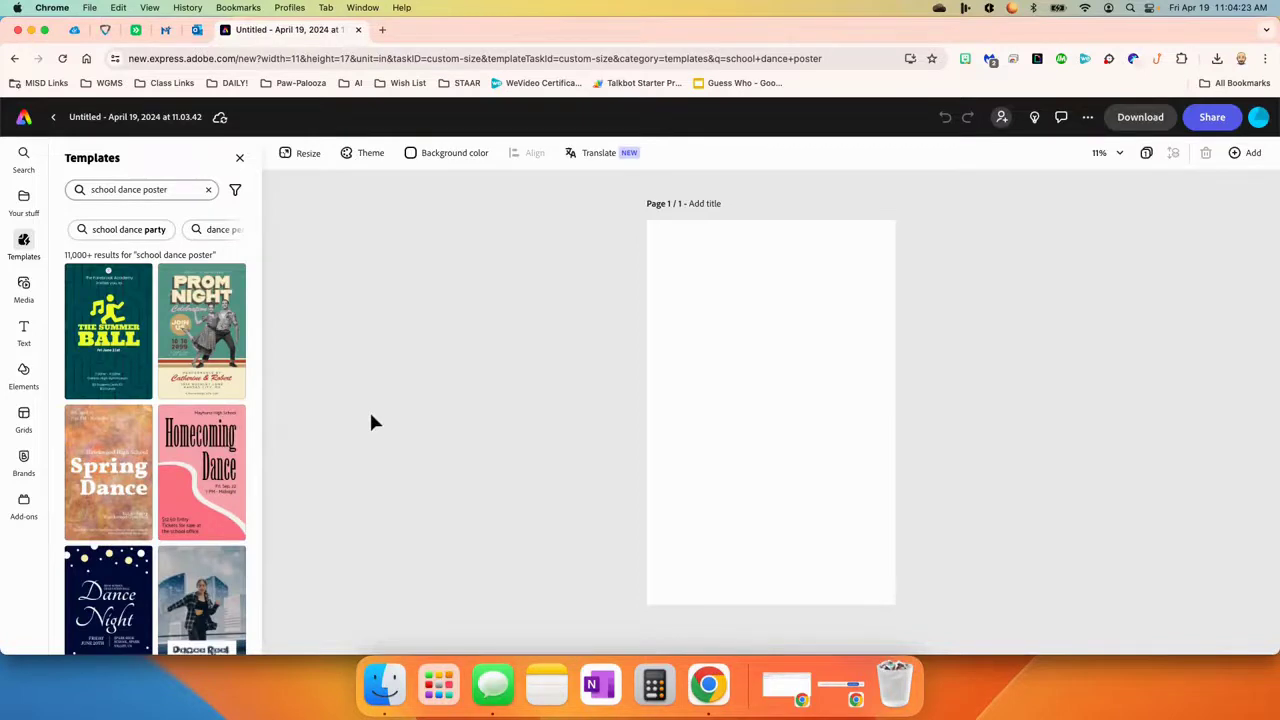
pyautogui.scroll(-5, 166, 404)
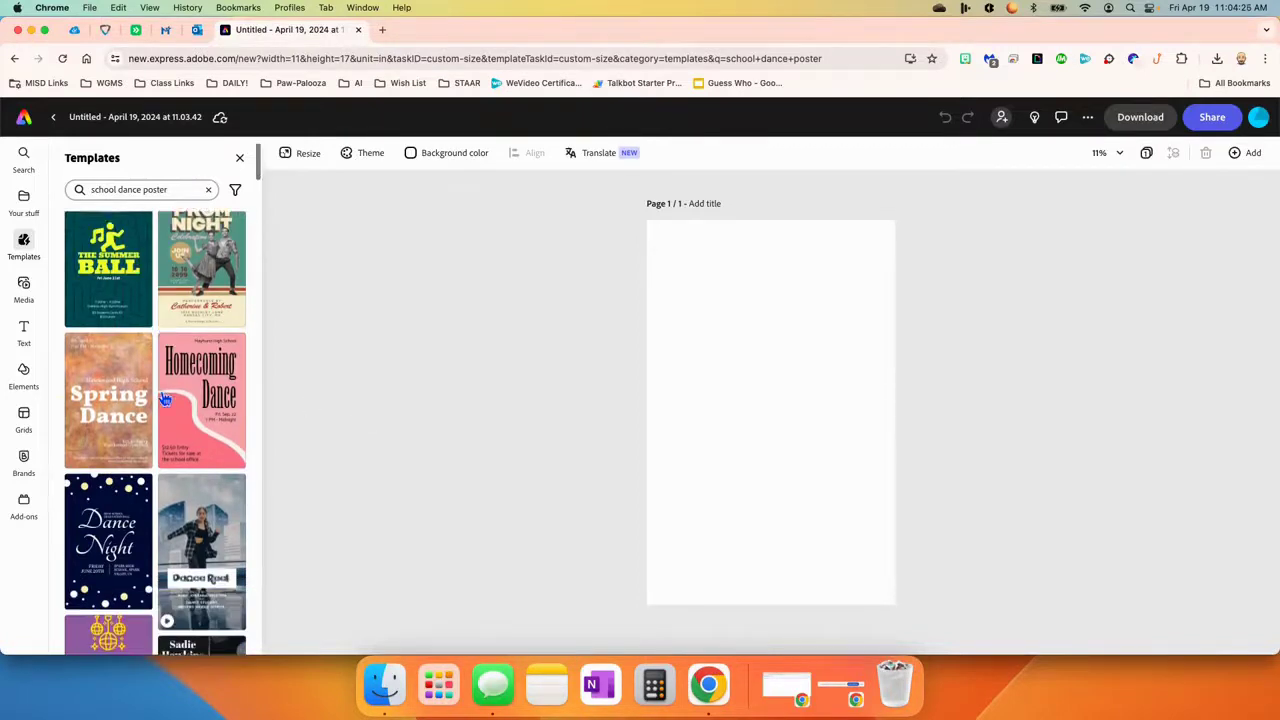
pyautogui.scroll(-5, 166, 404)
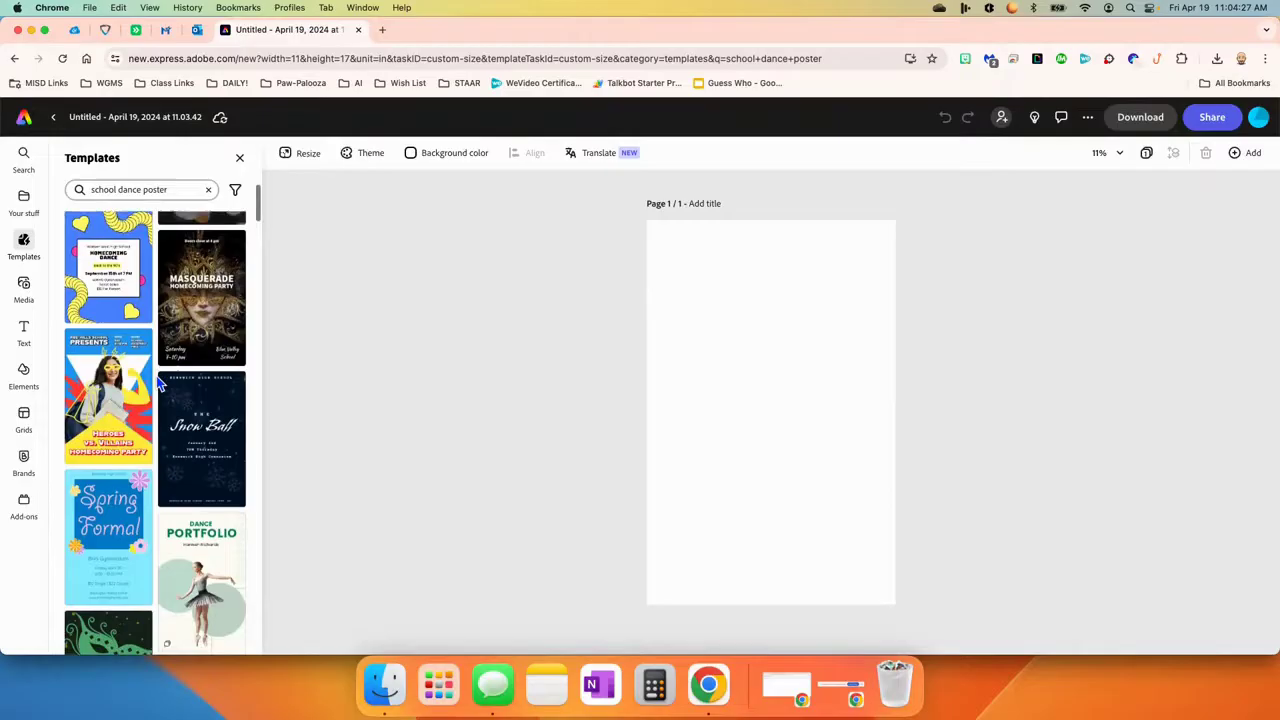
pyautogui.scroll(-2, 158, 383)
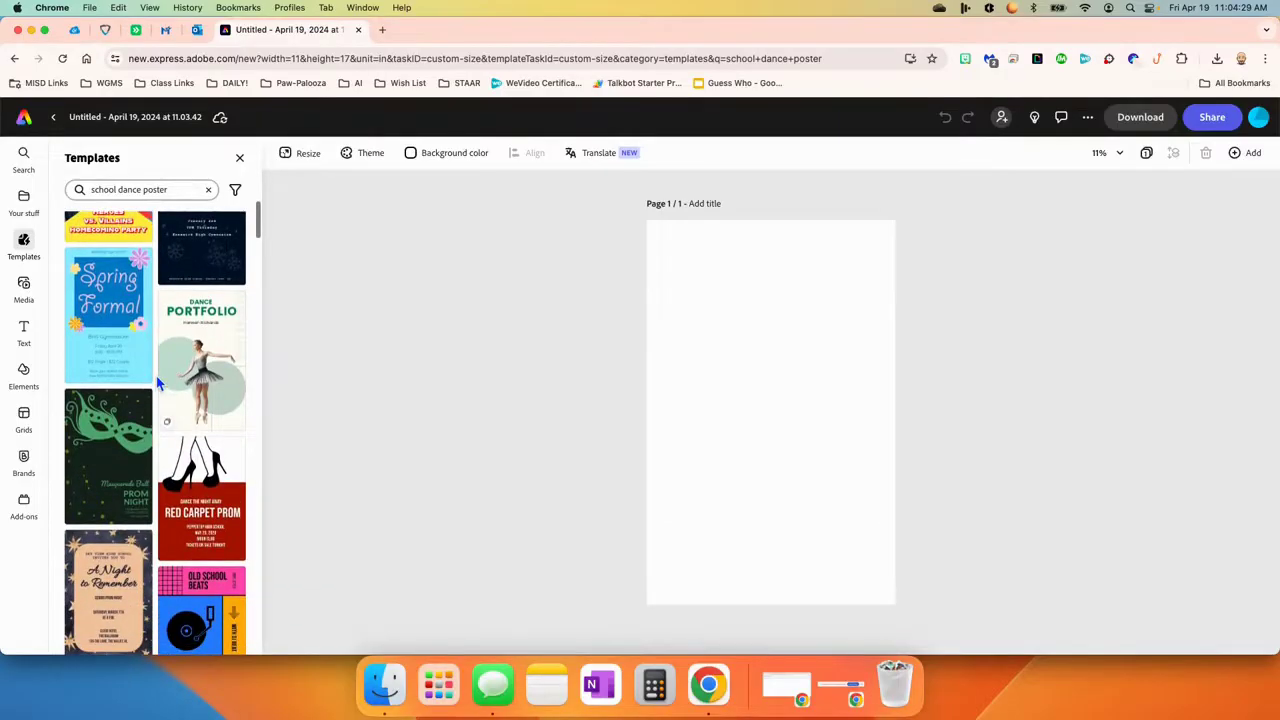
pyautogui.scroll(-3, 158, 383)
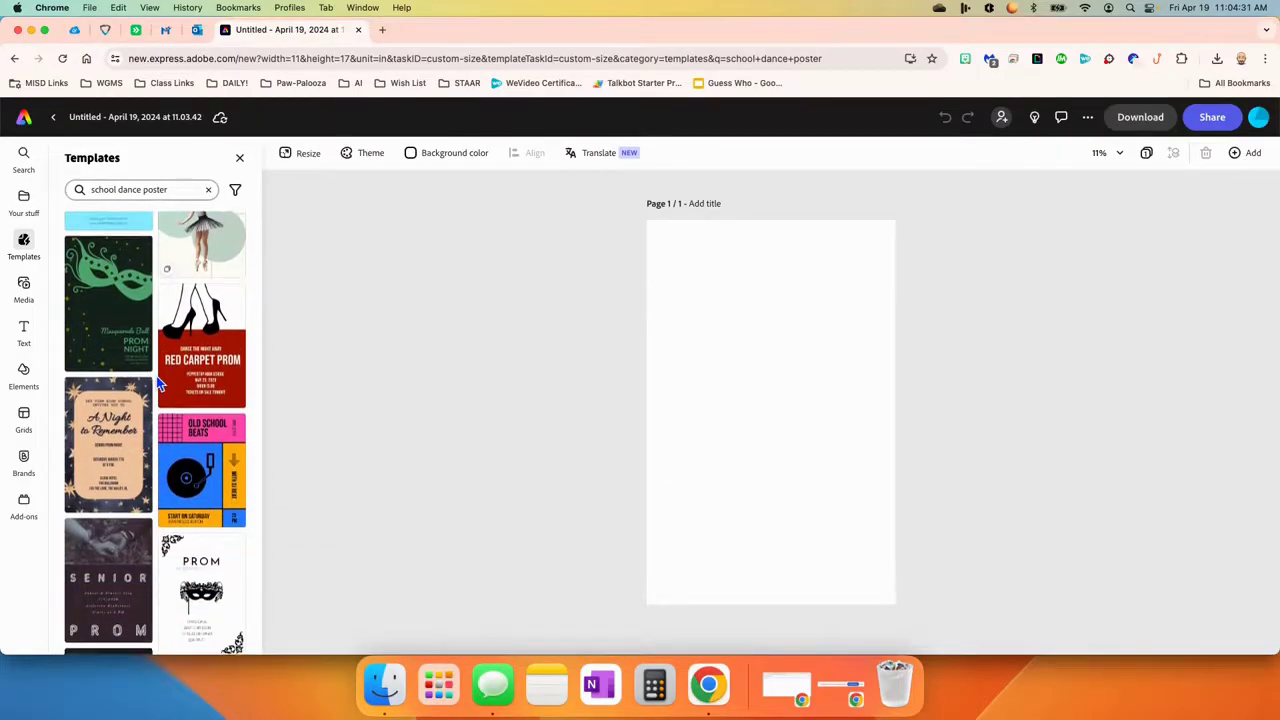
pyautogui.scroll(-8, 158, 383)
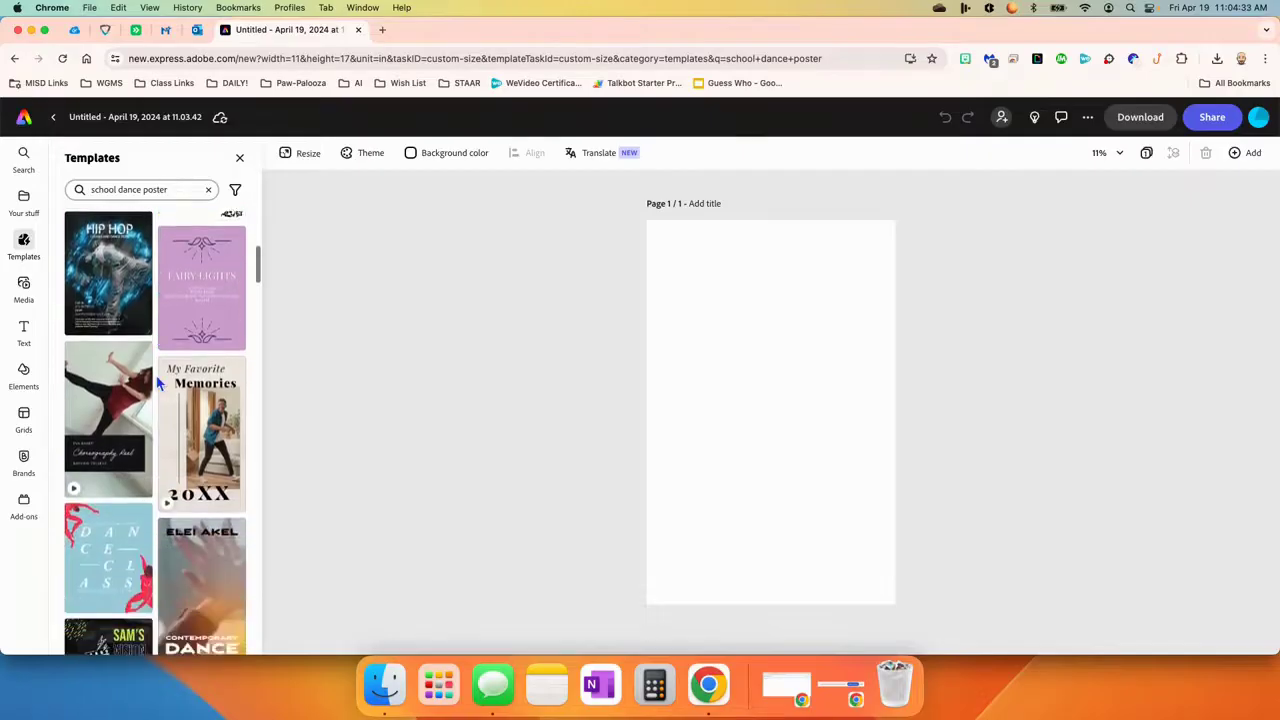
pyautogui.scroll(-4, 158, 383)
pyautogui.scroll(4, 157, 383)
pyautogui.scroll(-3, 160, 410)
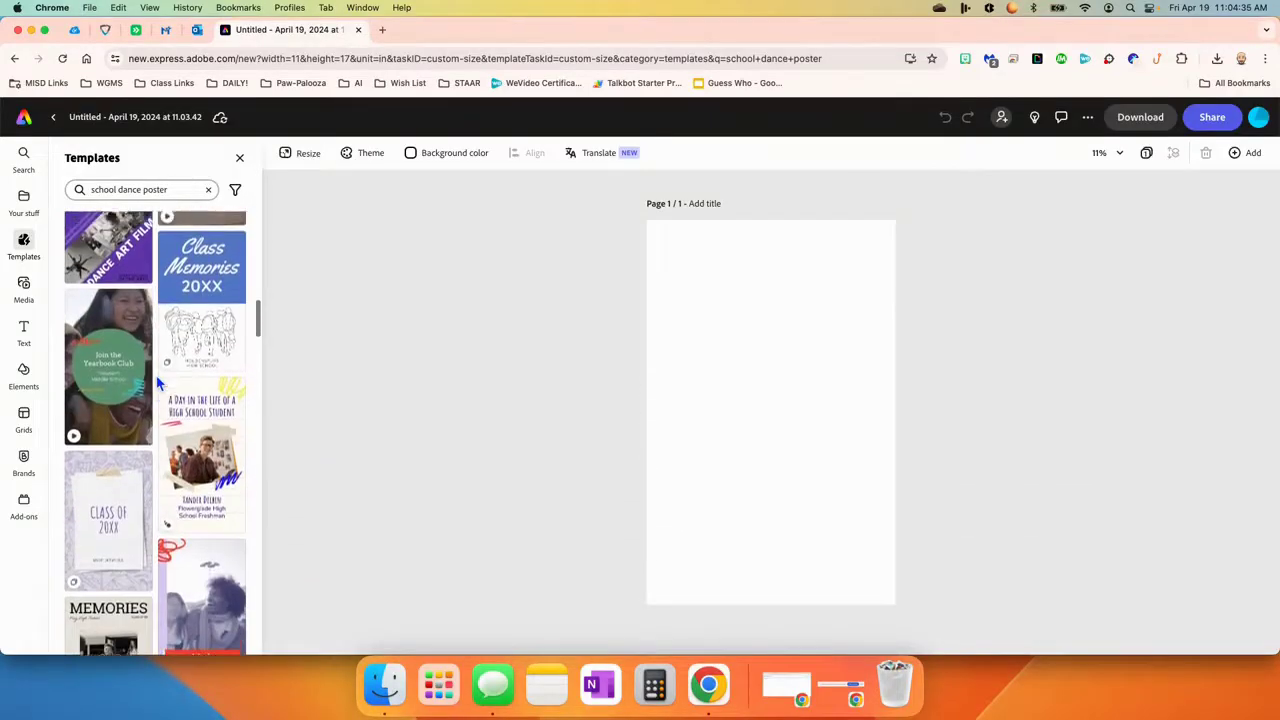
pyautogui.scroll(10, 163, 448)
pyautogui.scroll(5, 163, 448)
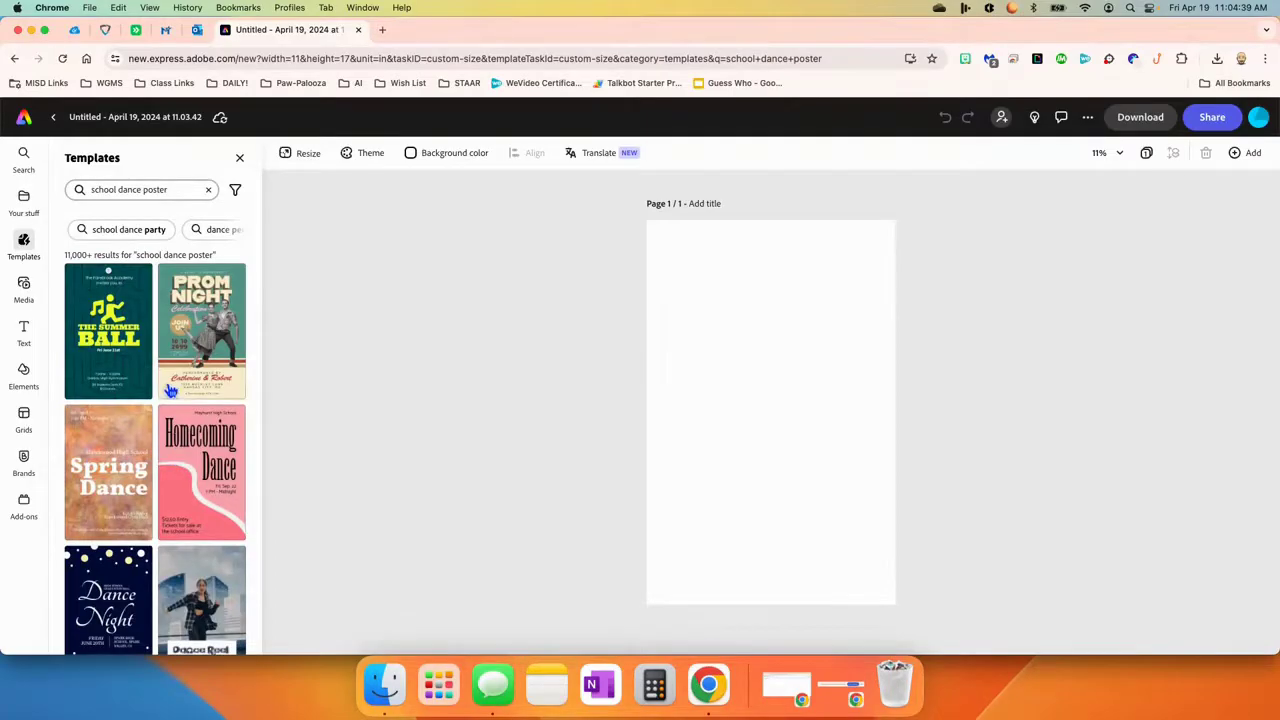
# Step: Apply the Prom Night Celebration template to the page and close the Templates panel
pyautogui.click(209, 304)
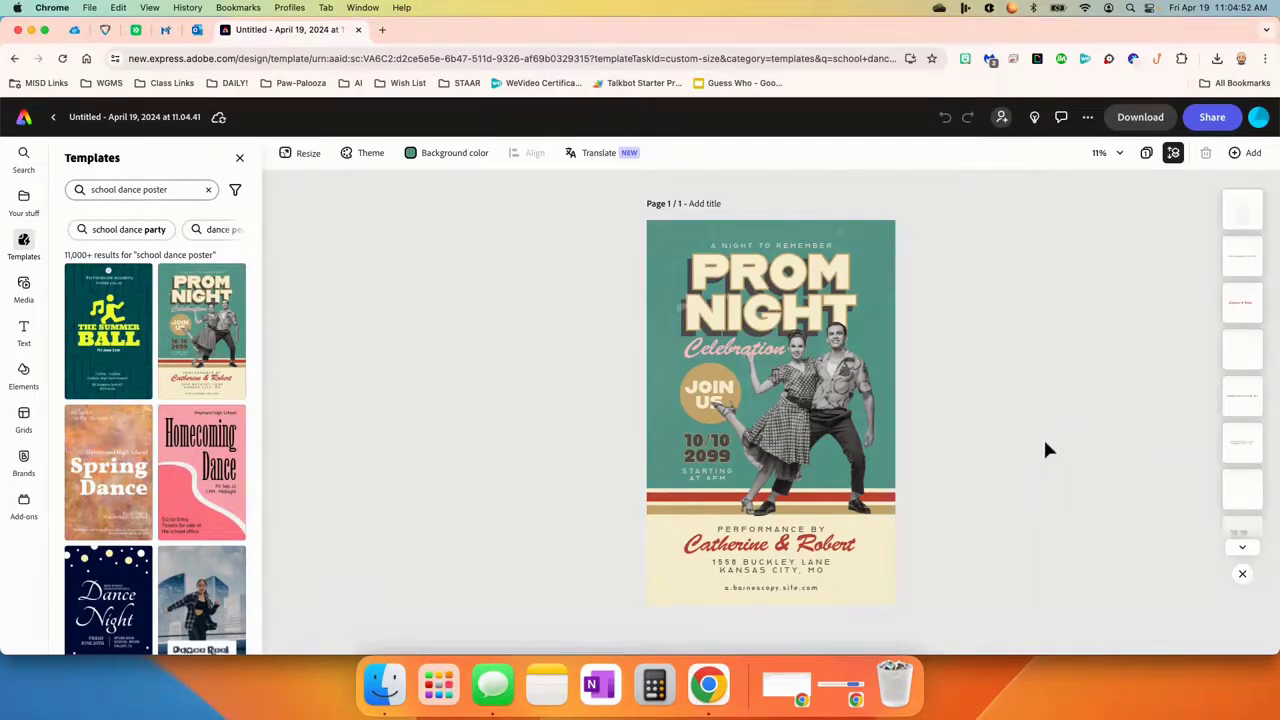
pyautogui.click(241, 157)
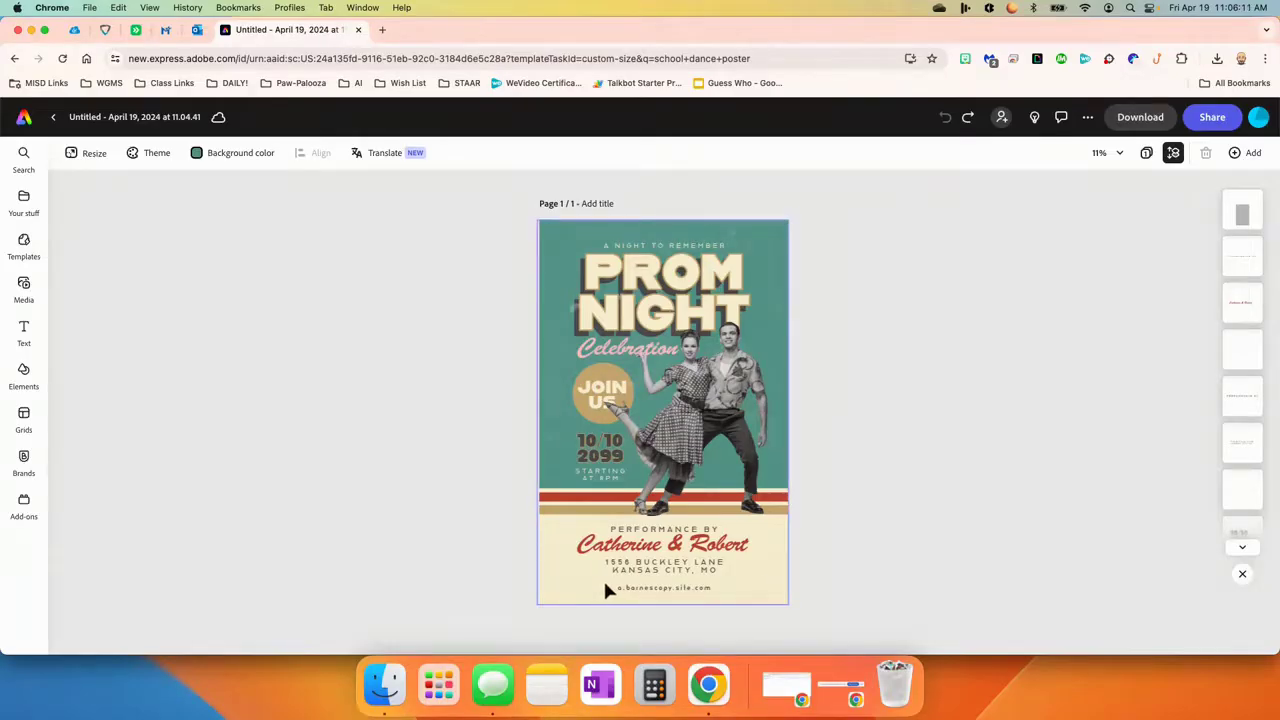
# Step: Select each poster layer in turn: background, web address, names, address, tagline and date
pyautogui.click(1245, 212)
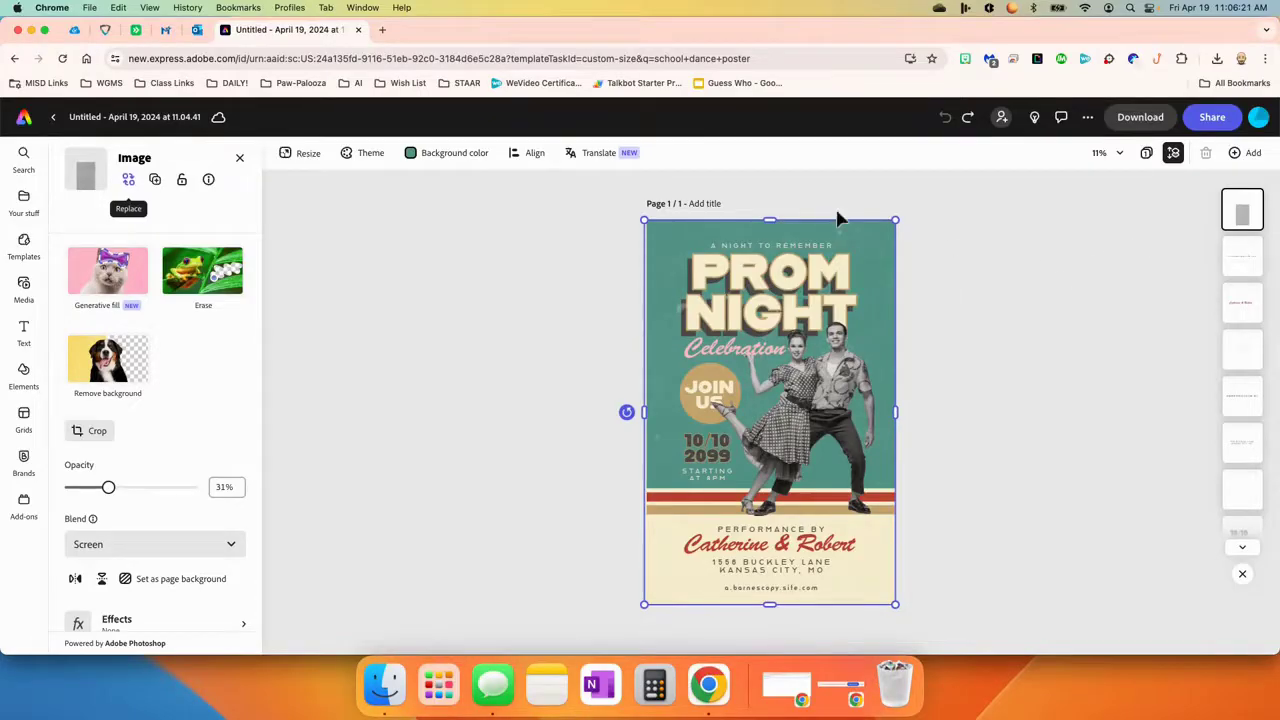
pyautogui.click(1242, 256)
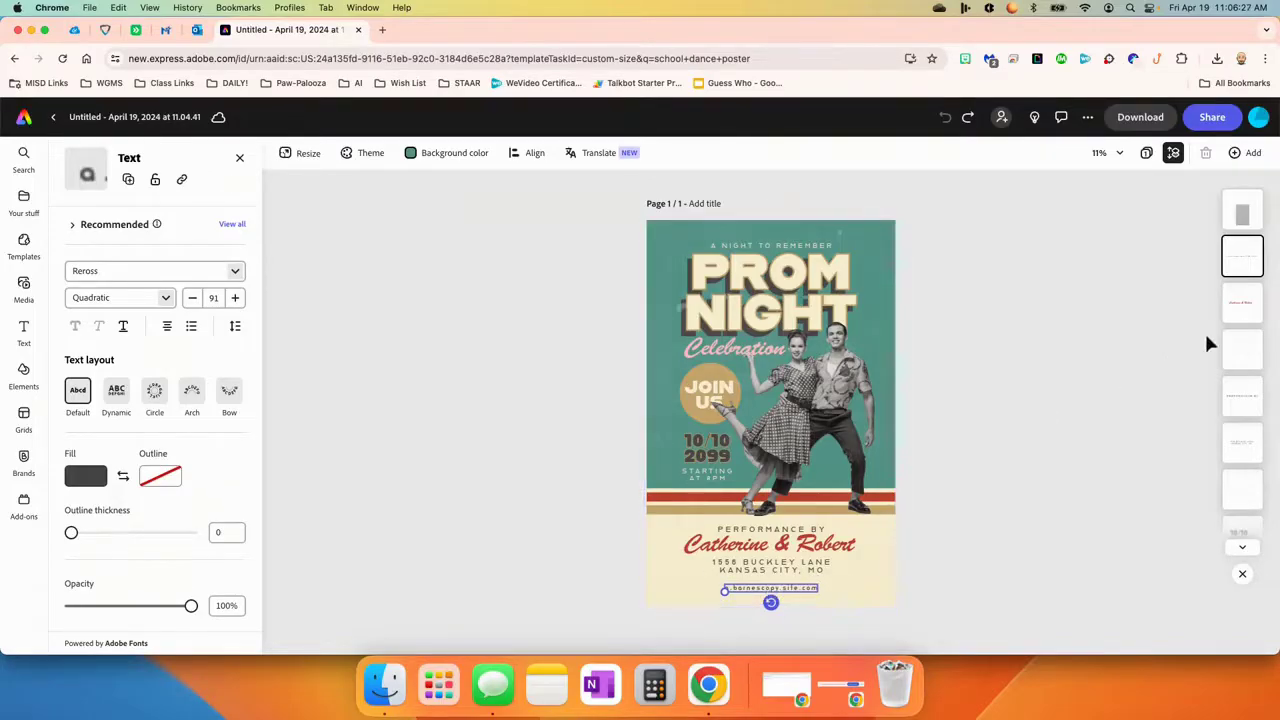
pyautogui.click(1236, 311)
pyautogui.click(1237, 350)
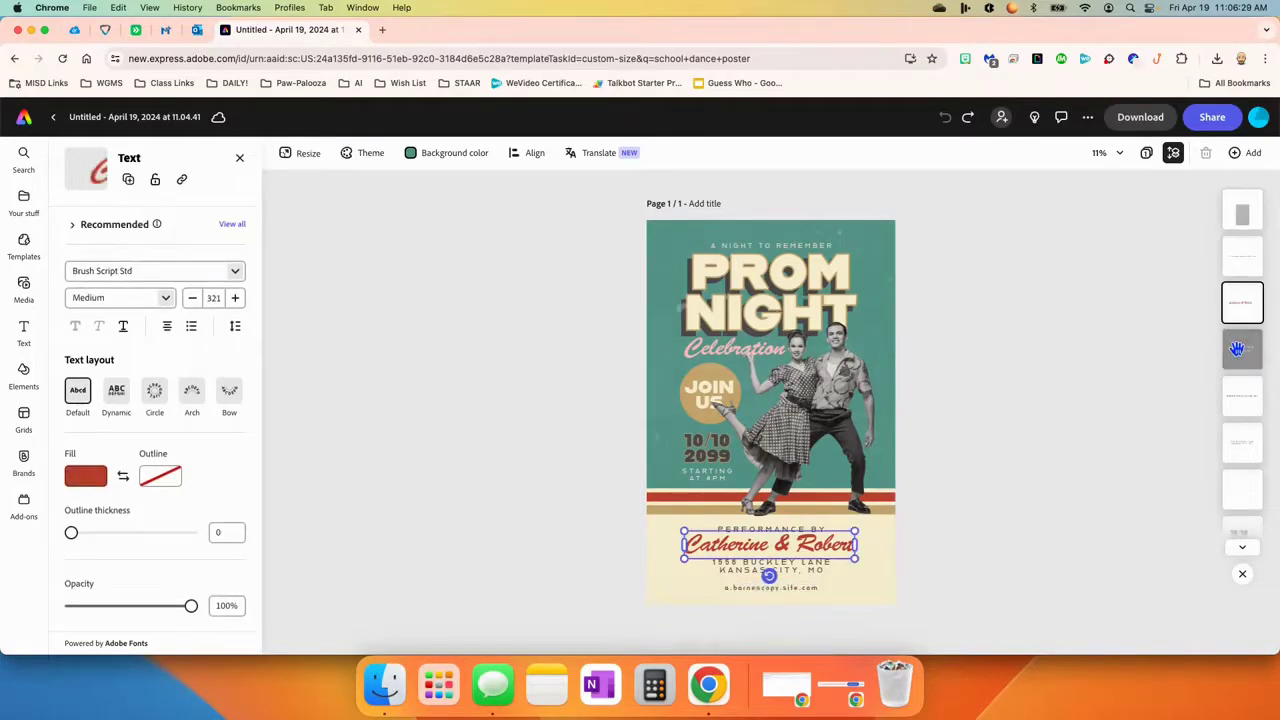
pyautogui.click(1245, 402)
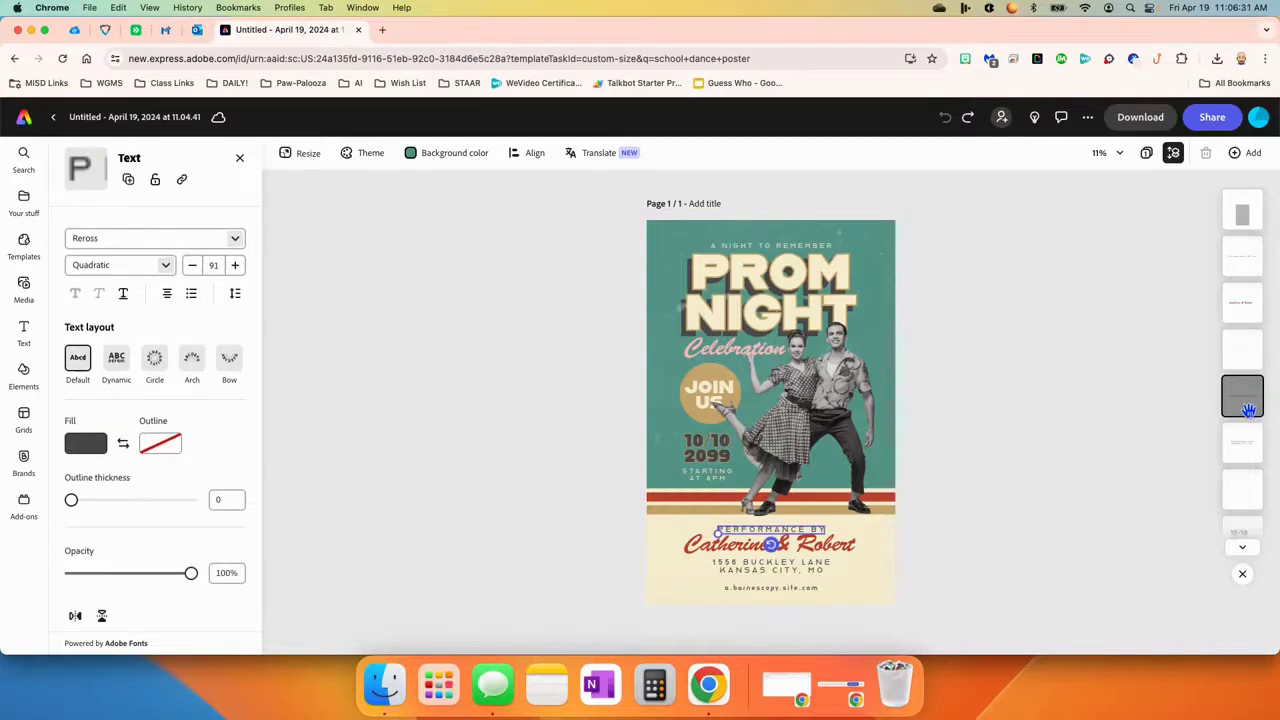
pyautogui.click(1247, 452)
pyautogui.click(1244, 498)
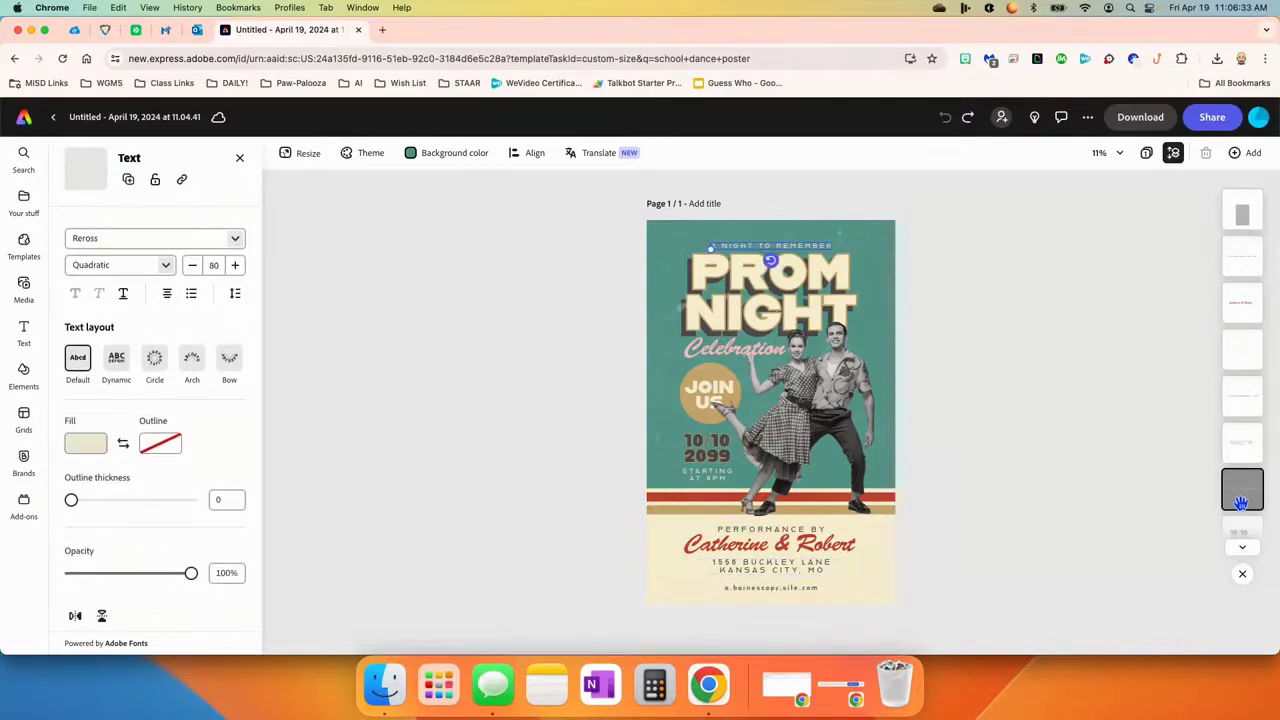
pyautogui.click(1241, 531)
pyautogui.scroll(-2, 1247, 552)
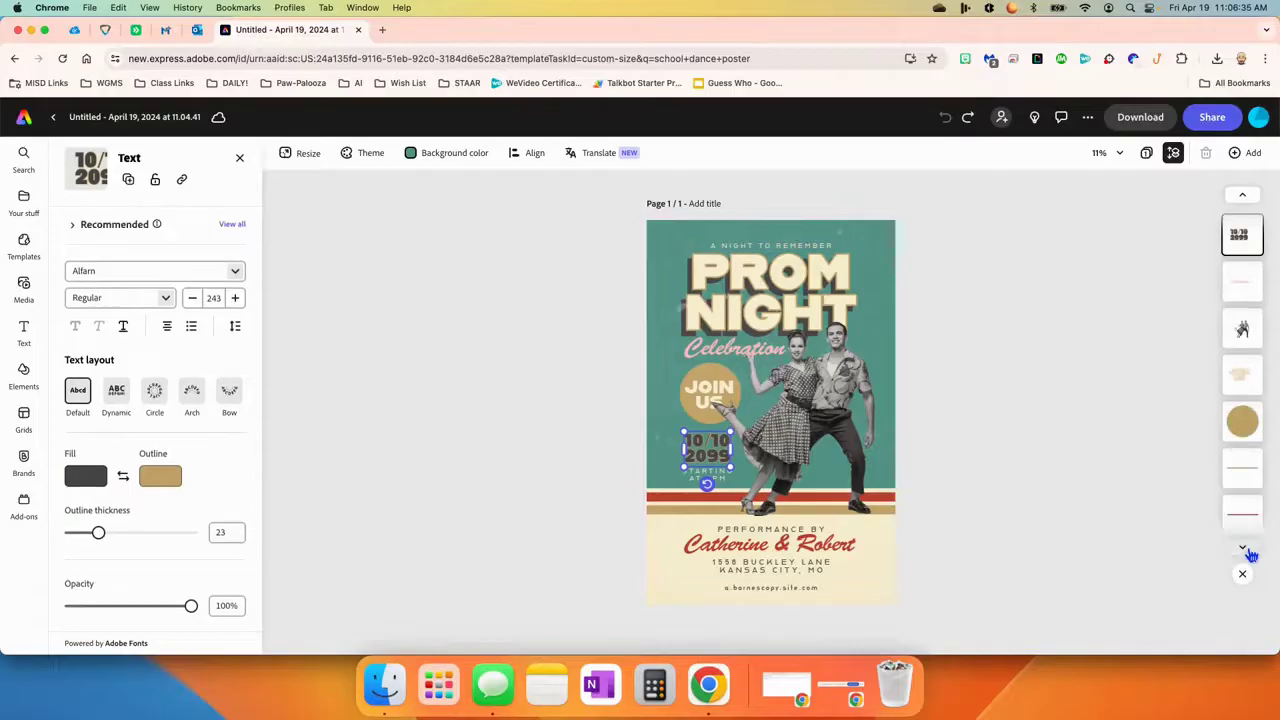
# Step: Try colouring the red stripe line black, then undo it and deselect the line
pyautogui.click(1253, 468)
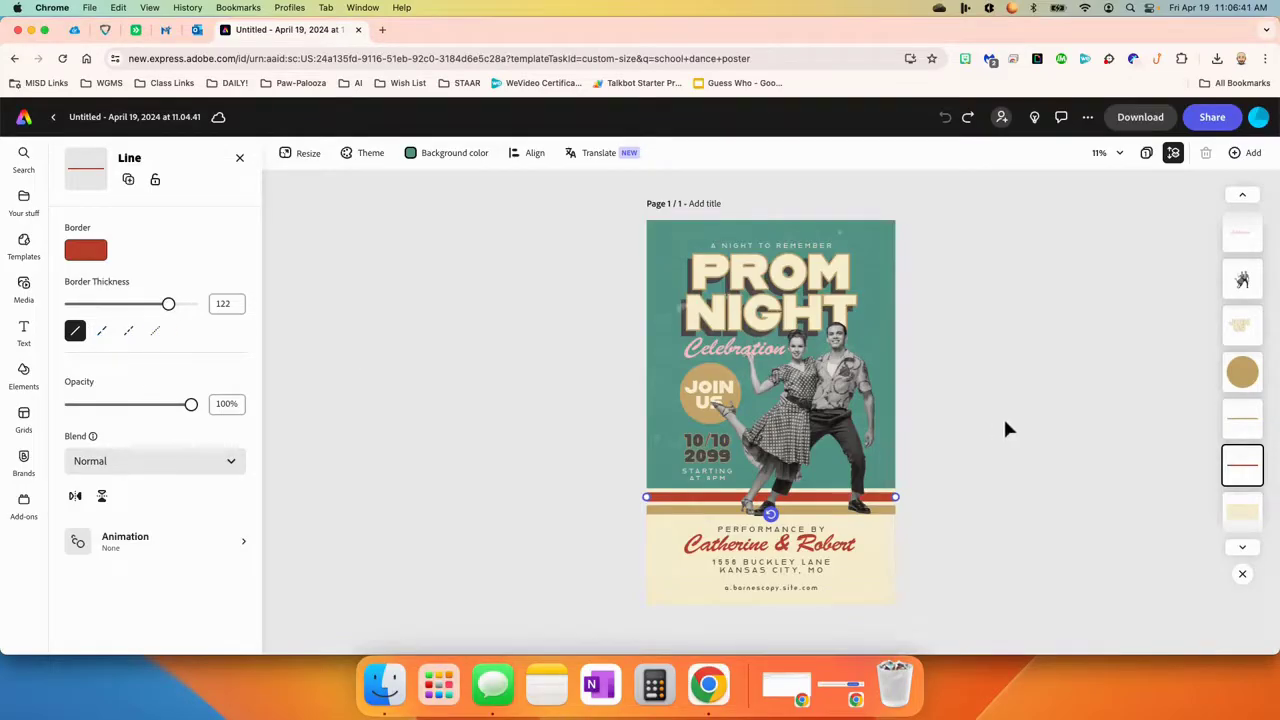
pyautogui.click(88, 251)
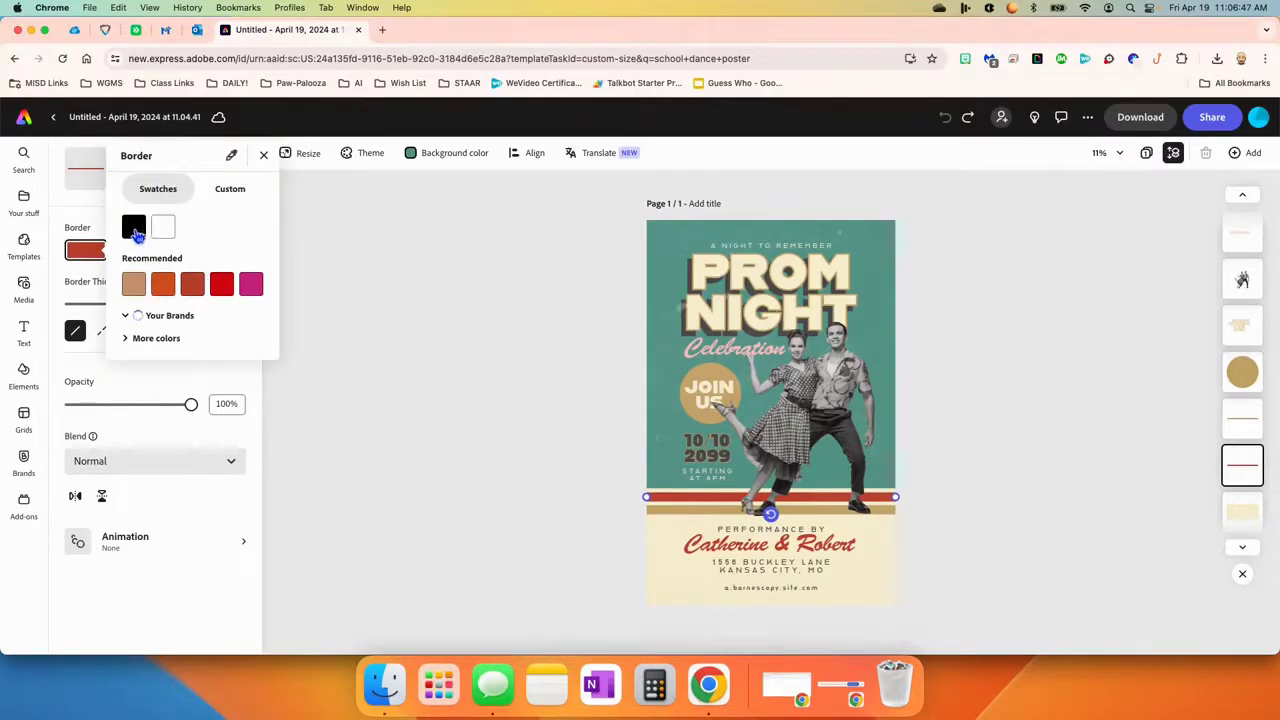
pyautogui.click(134, 228)
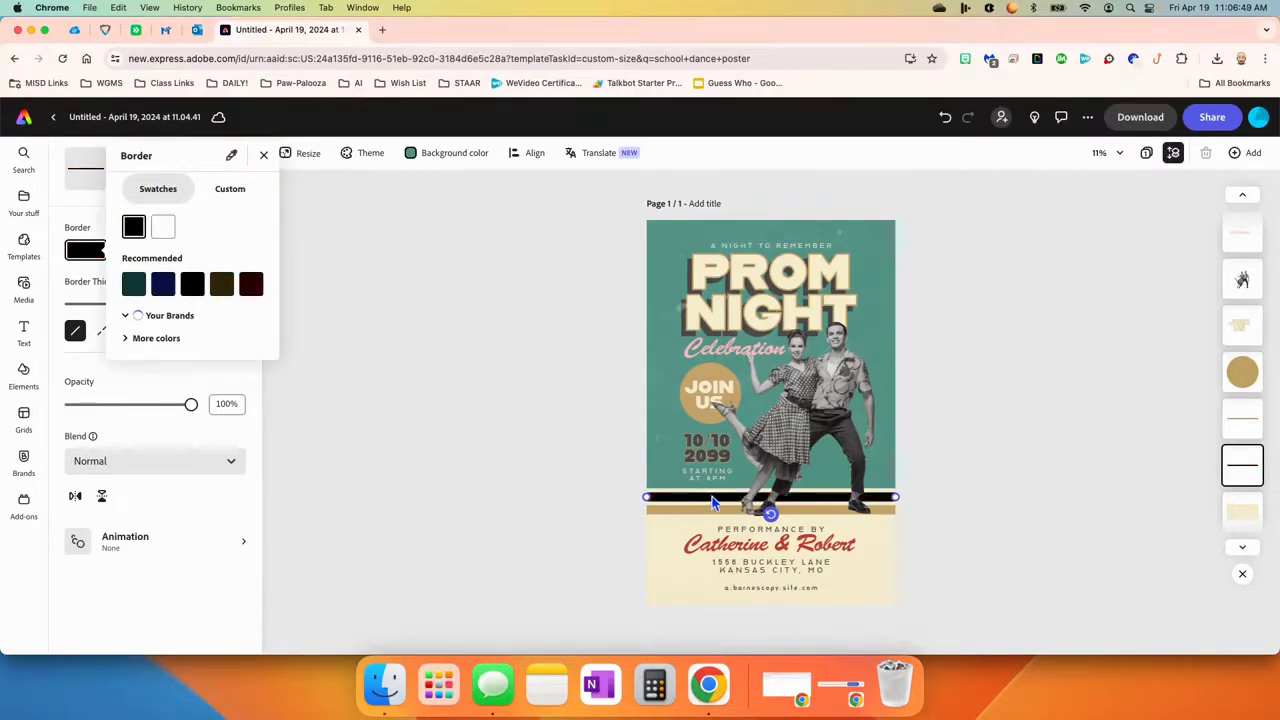
pyautogui.click(380, 240)
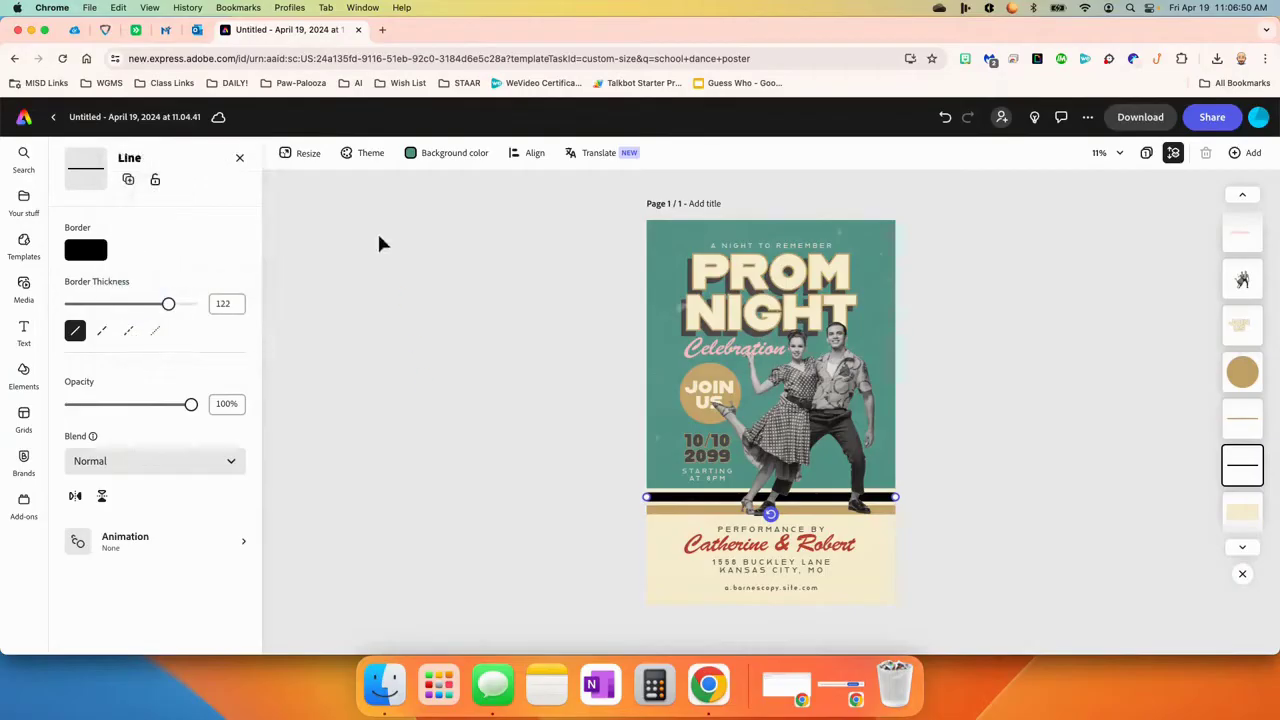
pyautogui.press('cmd+z')
pyautogui.click(371, 331)
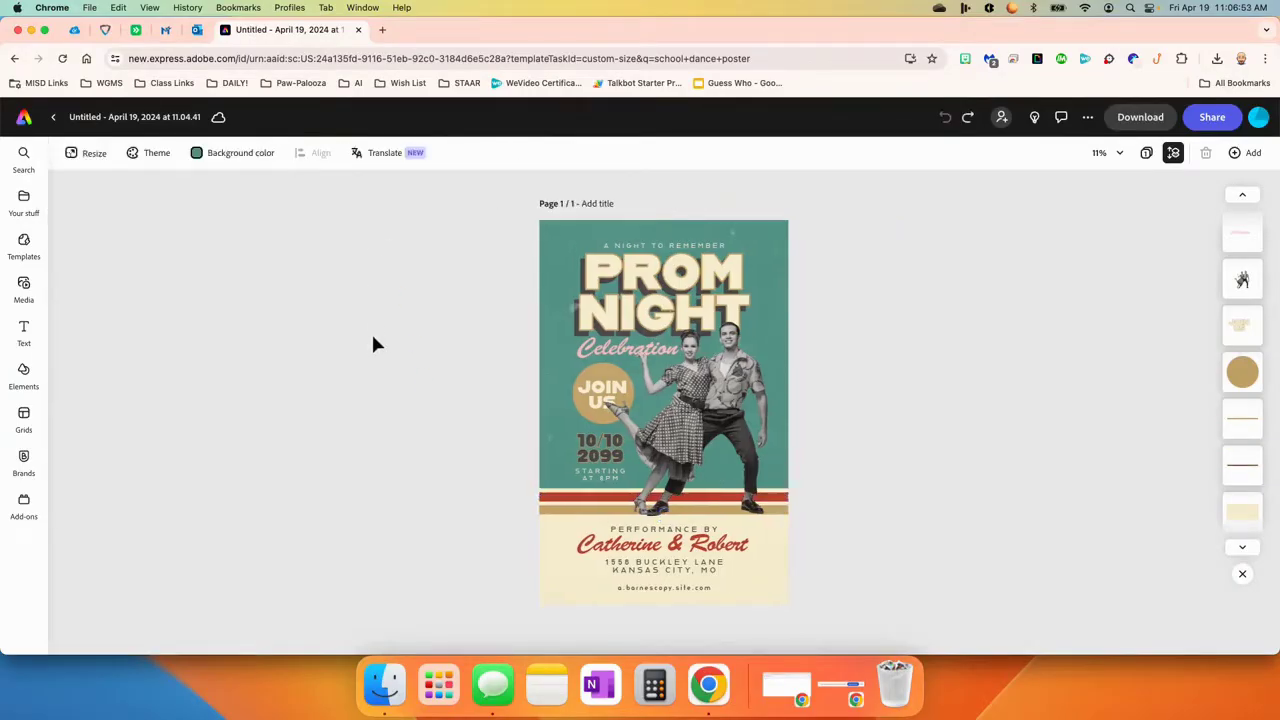
# Step: Select the PROM NIGHT headline to show its Alfarn Regular, size 649 text settings
pyautogui.scroll(-2, 1243, 480)
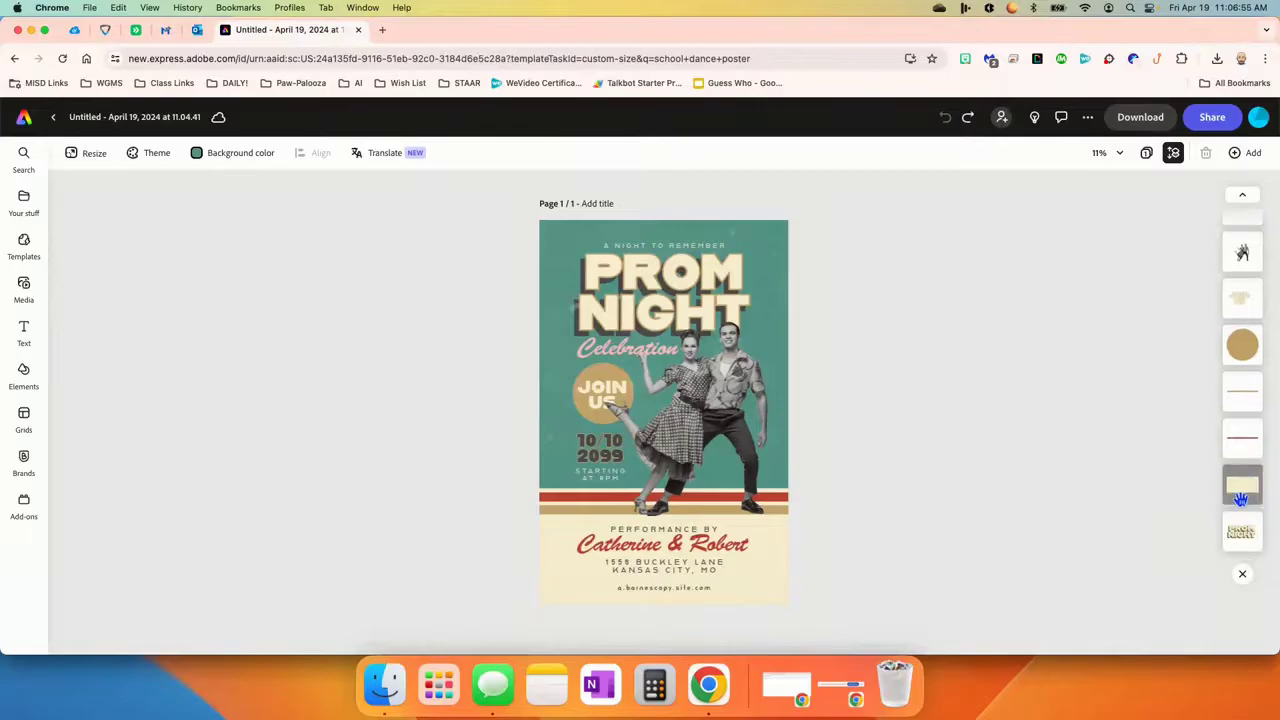
pyautogui.click(1242, 537)
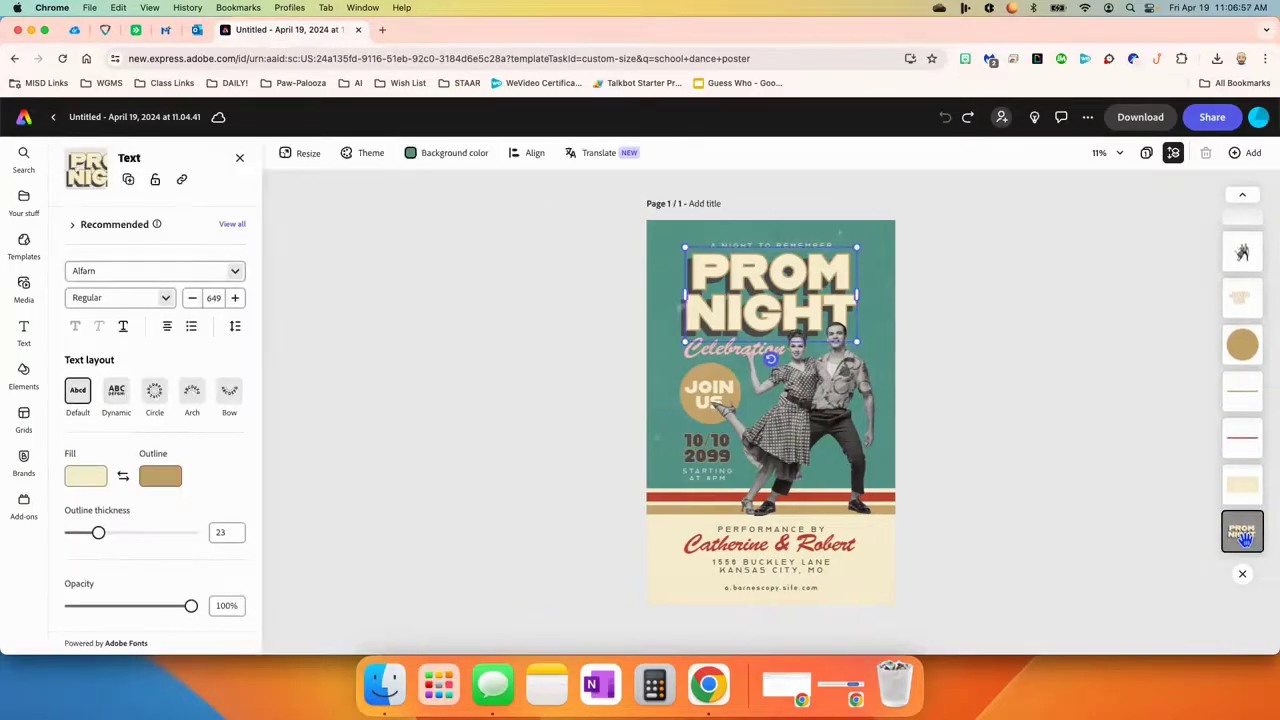
pyautogui.scroll(2, 1247, 284)
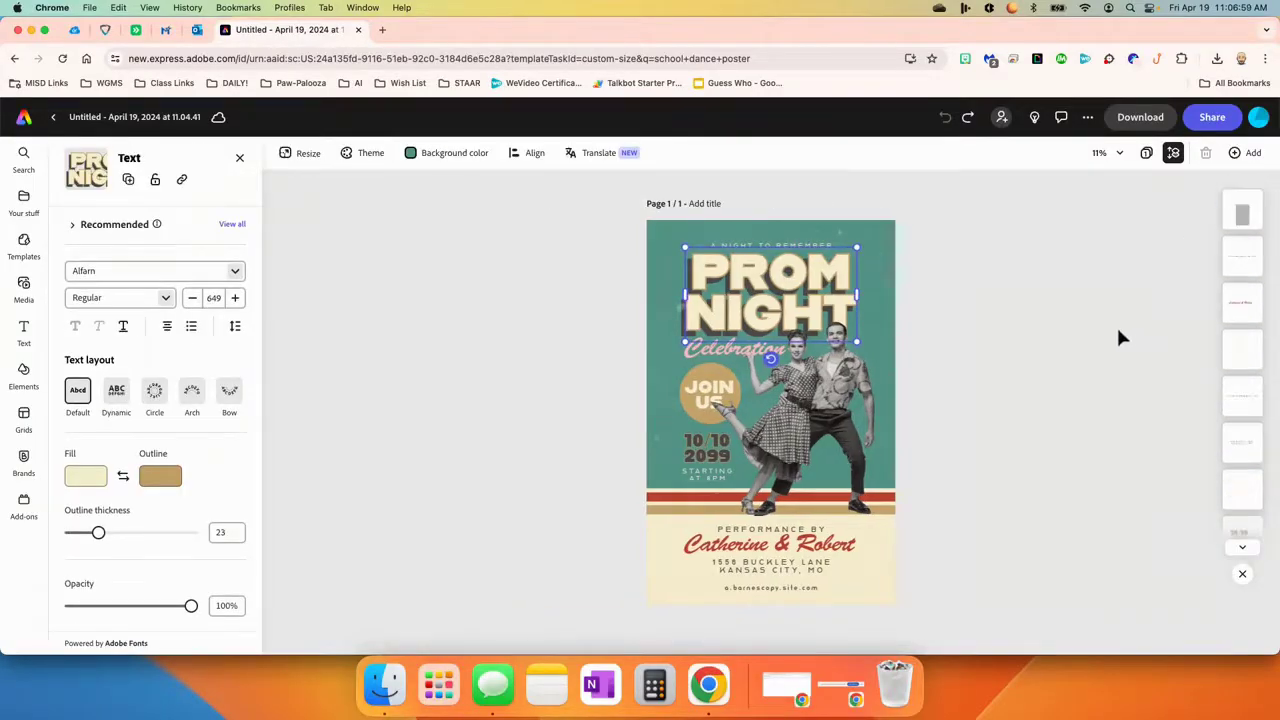
# Step: Delete the dancing-couple photo from the poster, leaving the Media photos panel open
pyautogui.click(1087, 335)
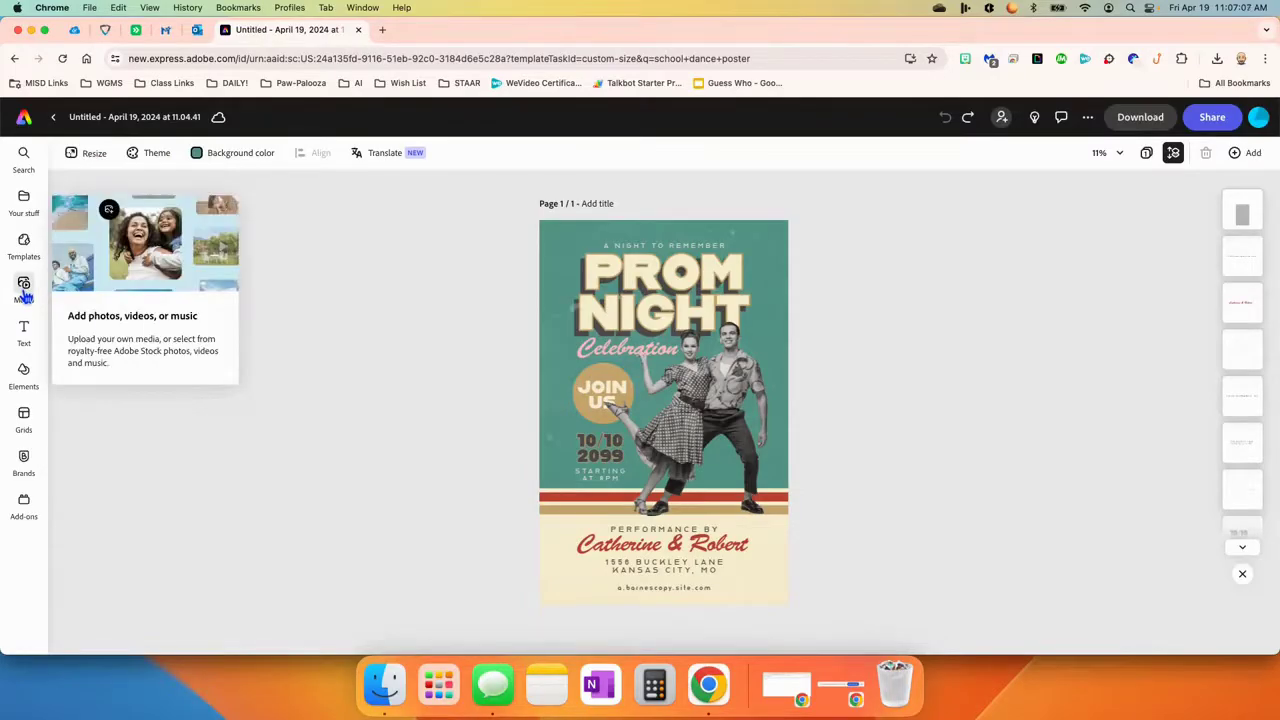
pyautogui.click(24, 288)
pyautogui.click(828, 390)
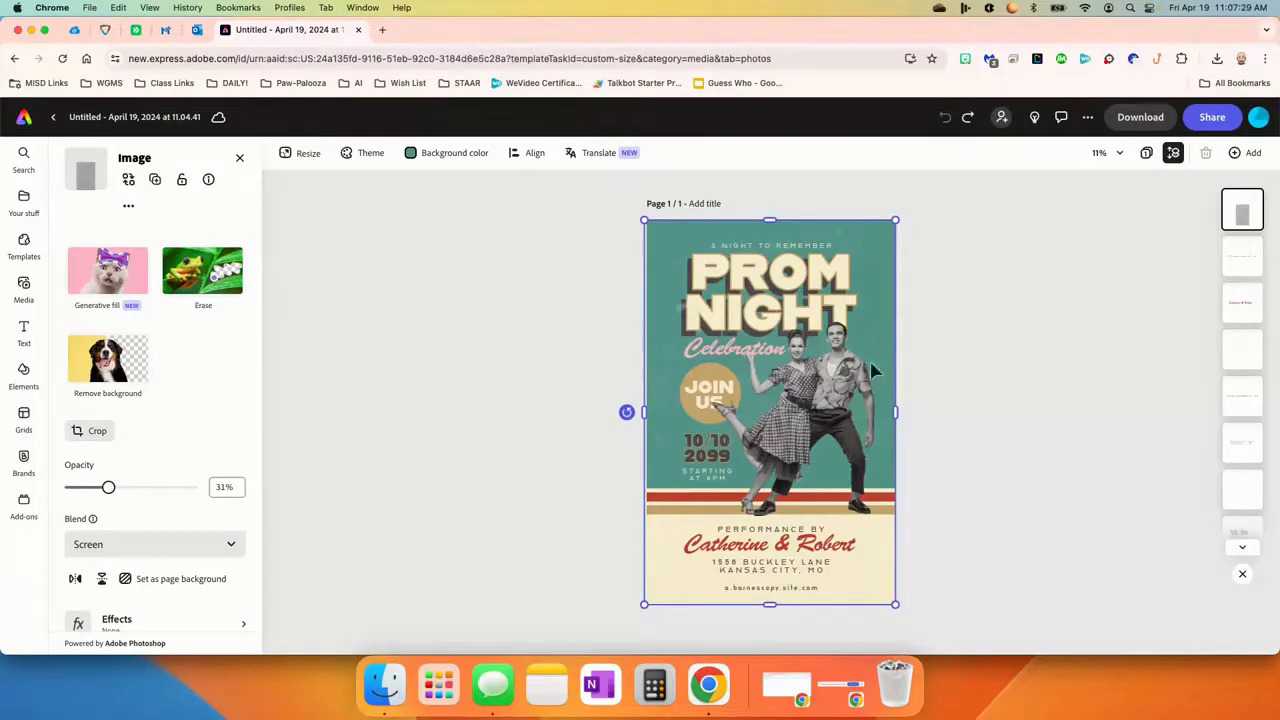
pyautogui.scroll(-3, 1245, 335)
pyautogui.scroll(-3, 1248, 346)
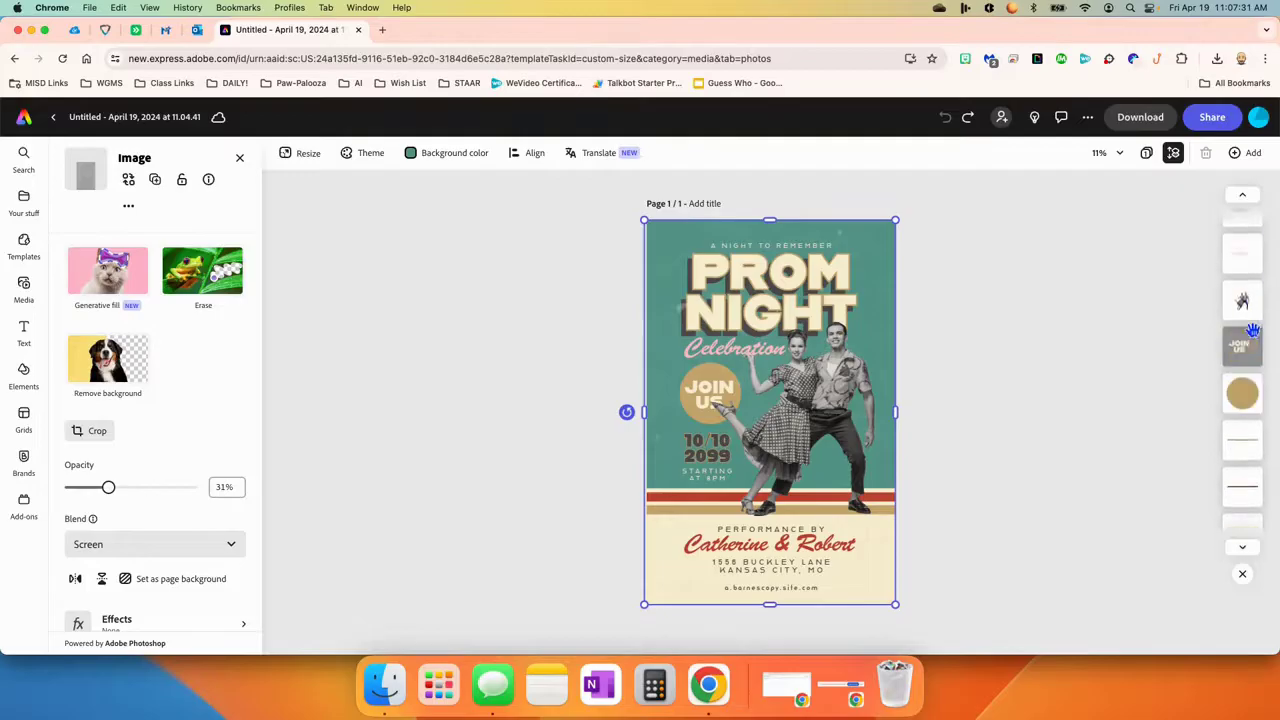
pyautogui.scroll(3, 1248, 334)
pyautogui.click(1245, 400)
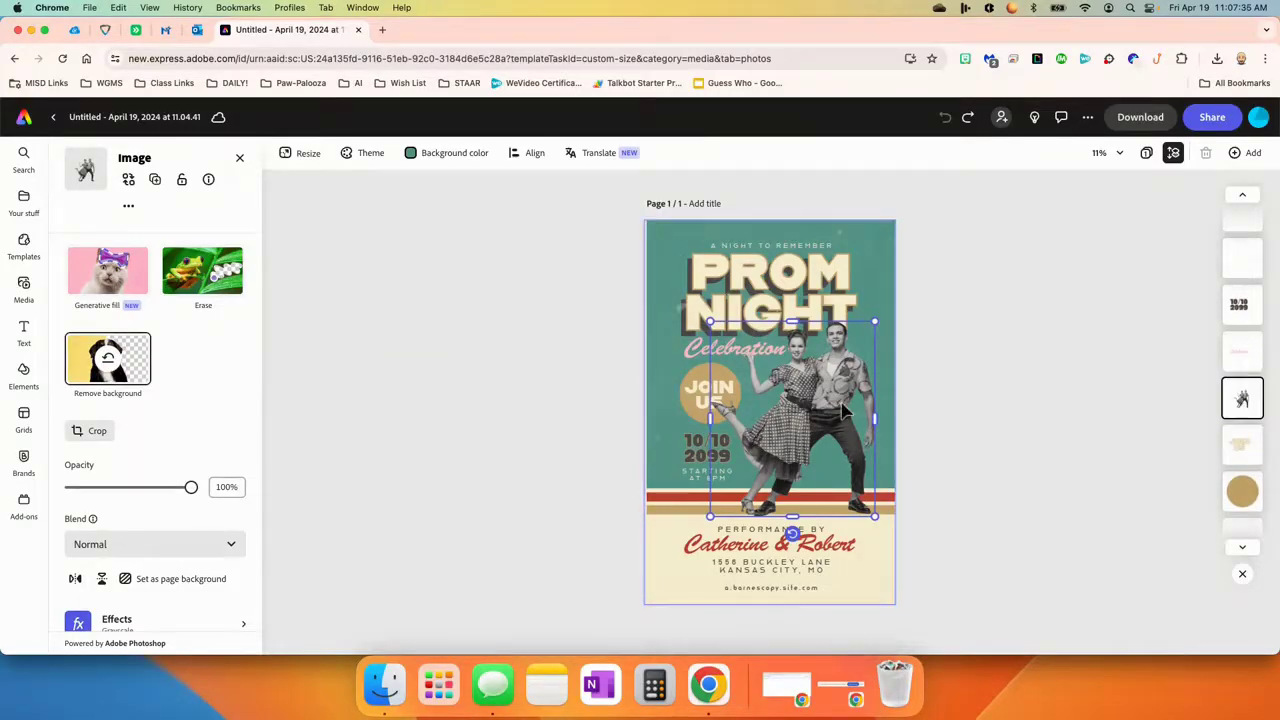
pyautogui.press('BackSpace')
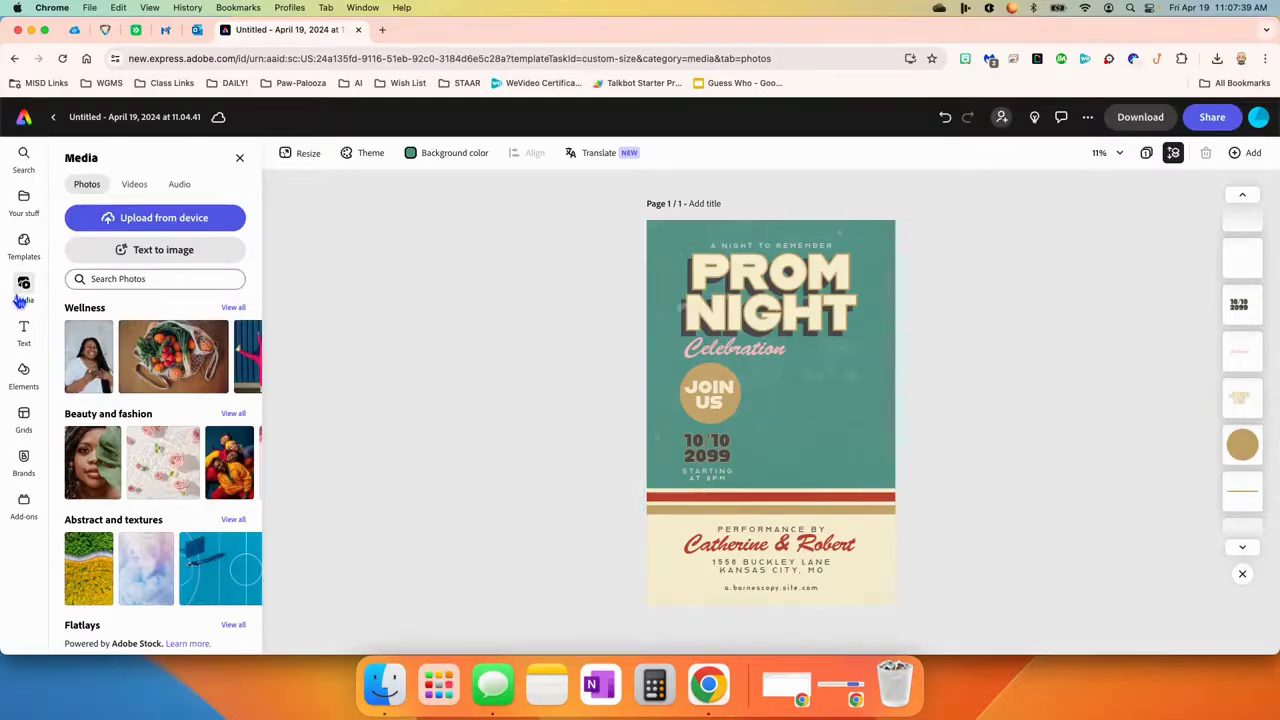
# Step: Search stock photos for 'dancing', then 'dancing students', and scroll the results
pyautogui.click(155, 279)
pyautogui.write('d')
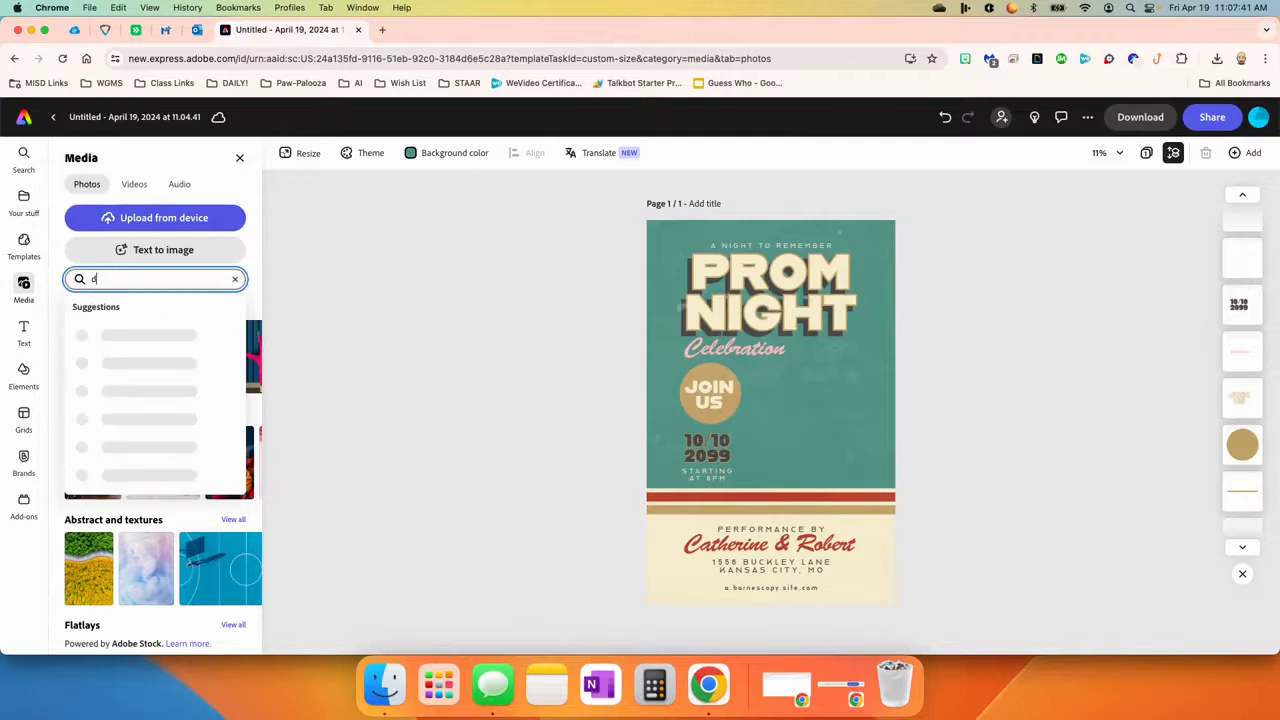
pyautogui.write('ancing')
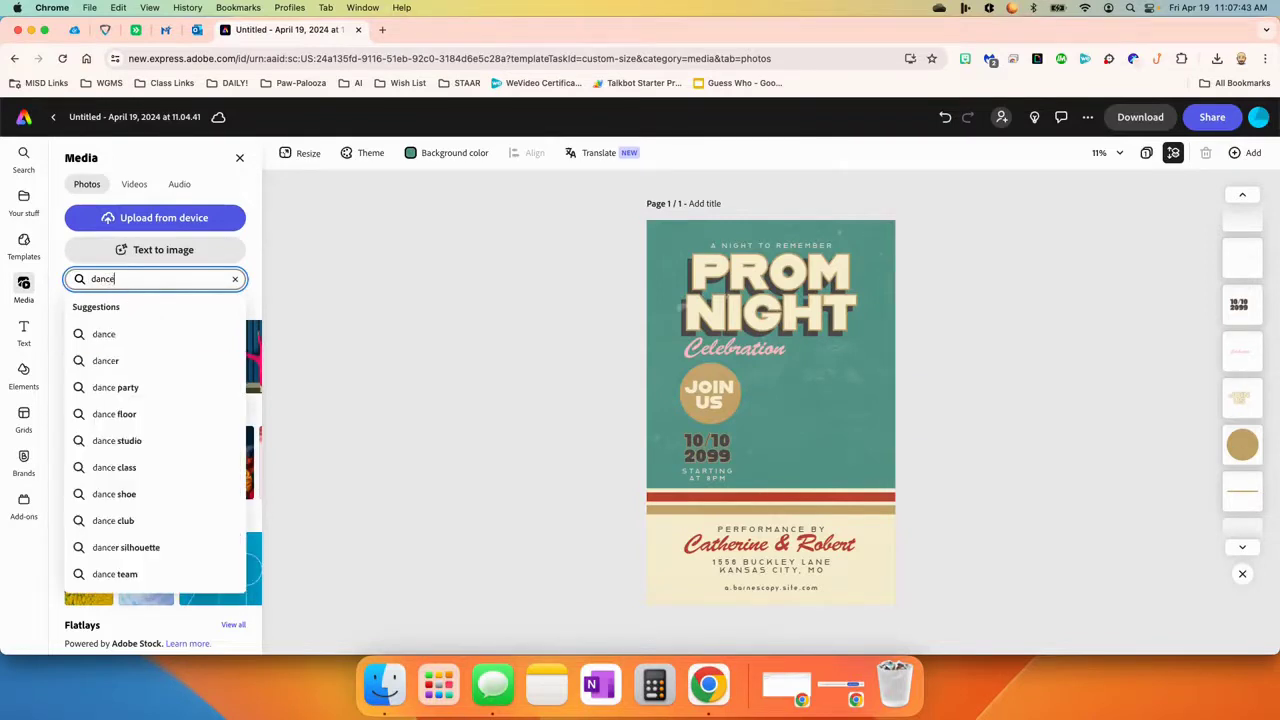
pyautogui.press('Return')
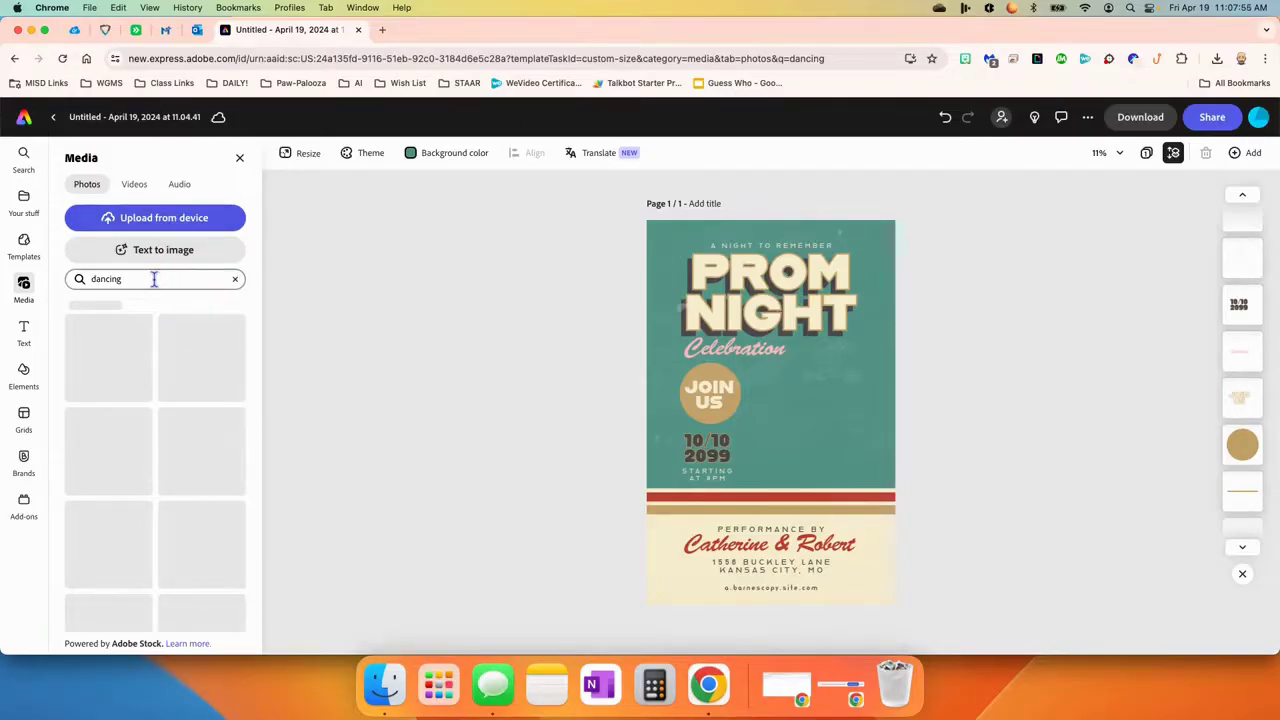
pyautogui.click(154, 279)
pyautogui.write('students')
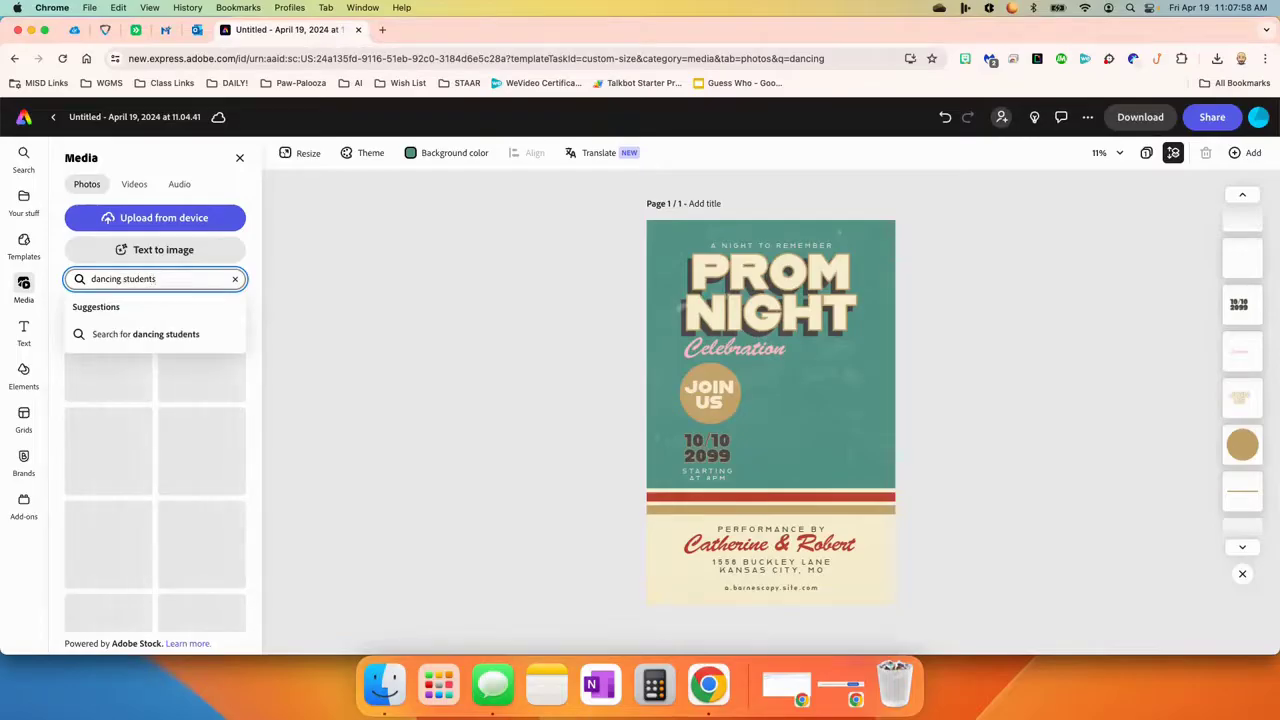
pyautogui.press('Return')
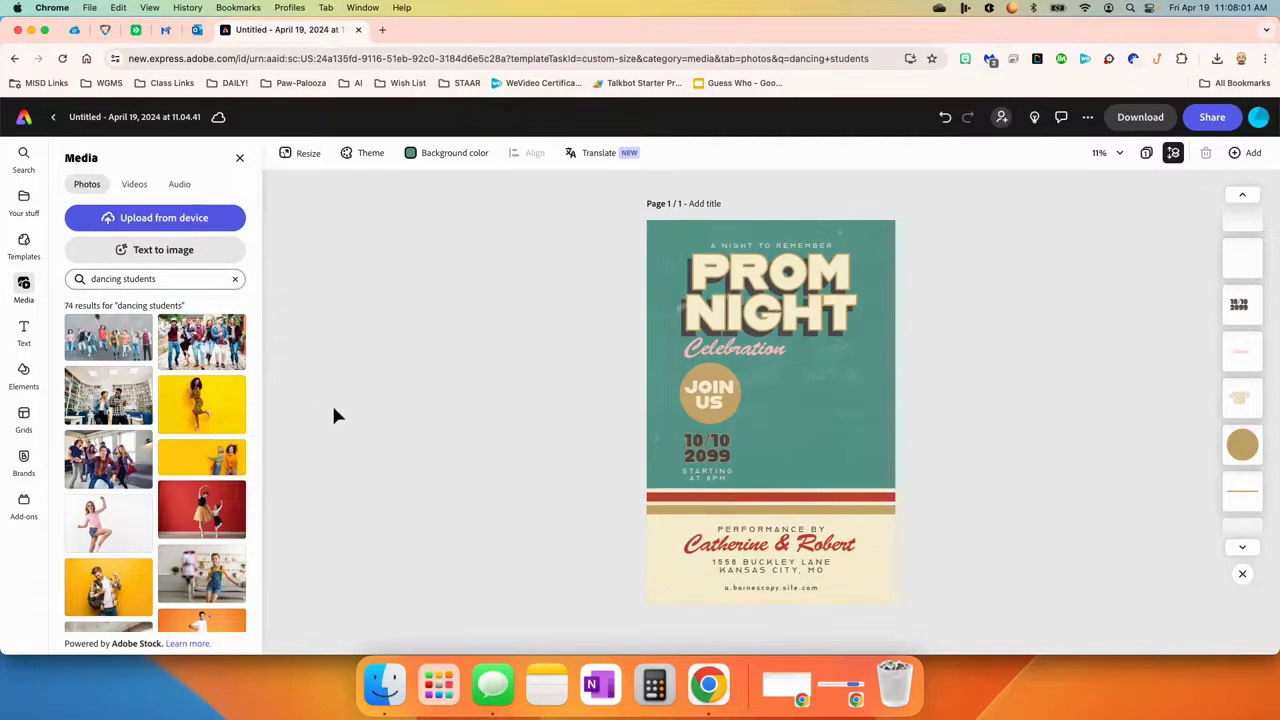
pyautogui.scroll(-5, 166, 435)
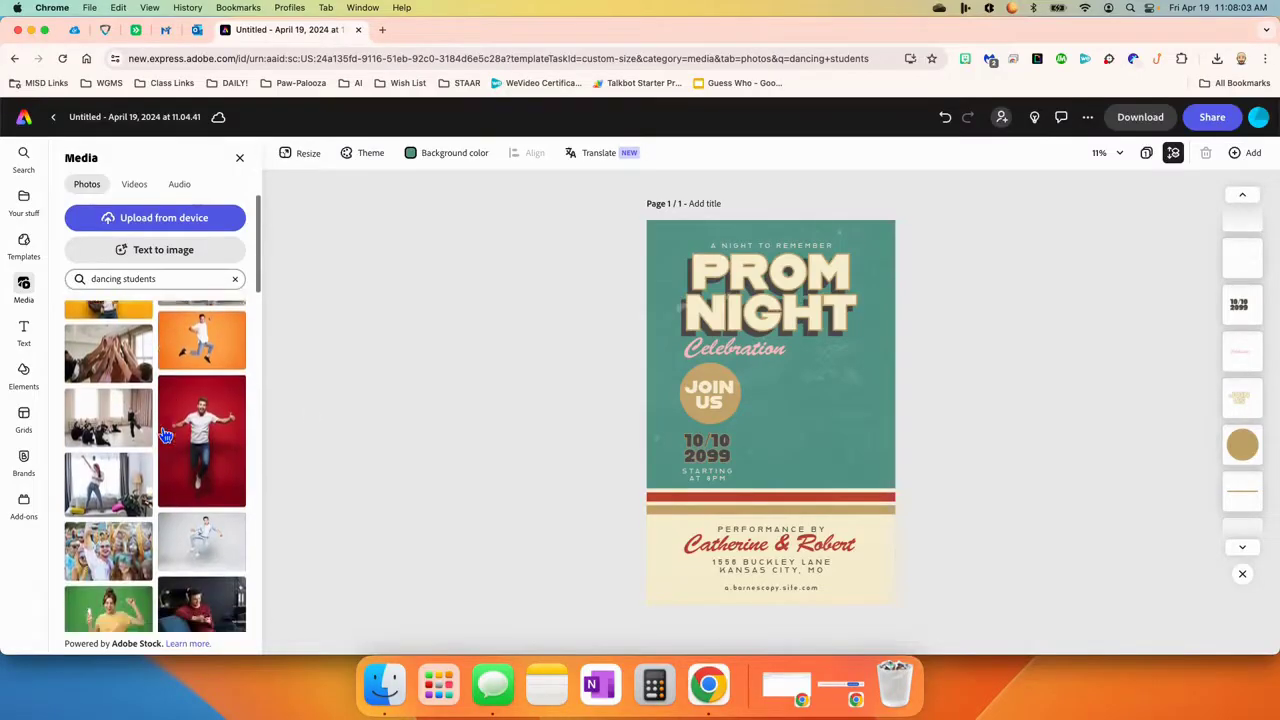
pyautogui.scroll(-5, 166, 435)
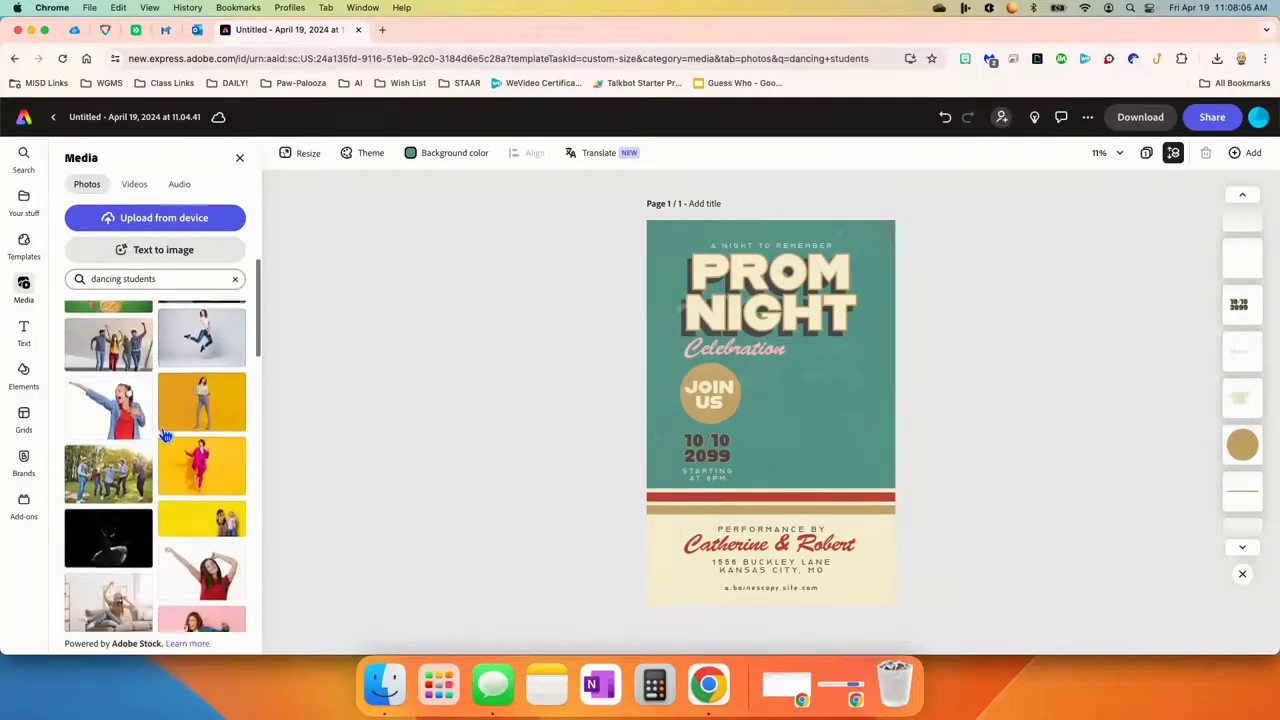
pyautogui.scroll(-2, 166, 435)
pyautogui.scroll(-10, 166, 435)
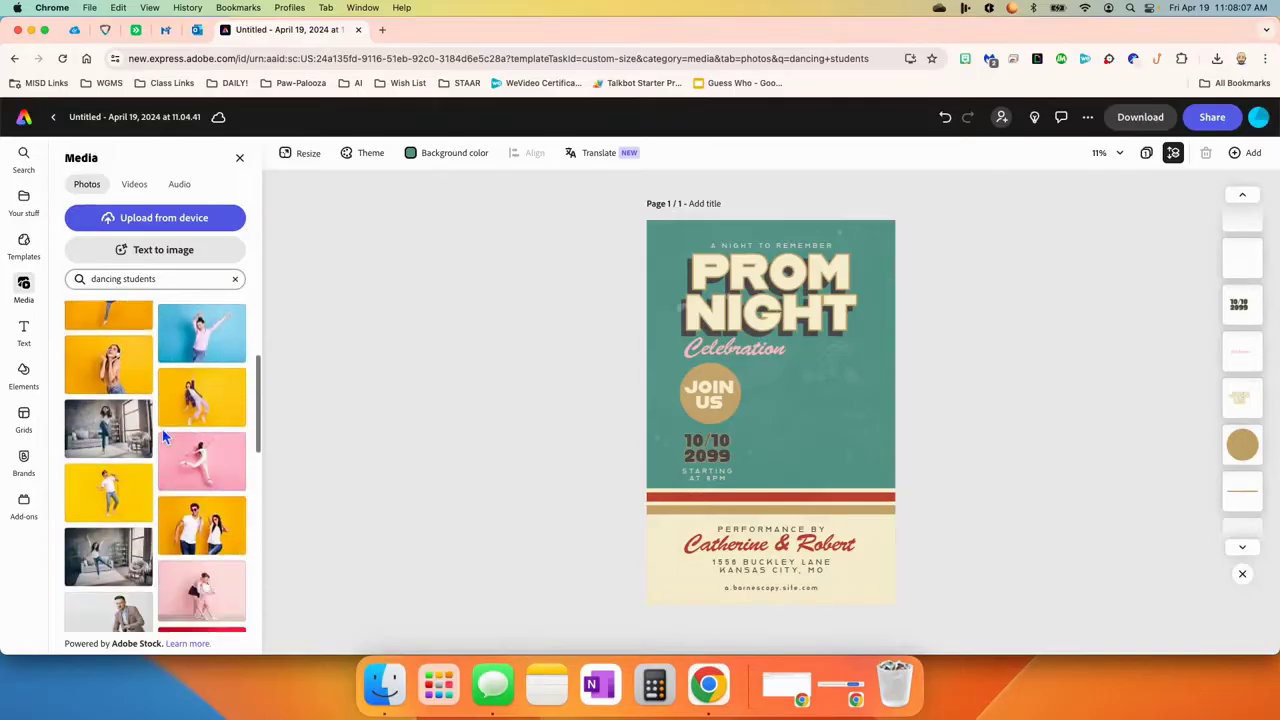
pyautogui.scroll(-10, 166, 435)
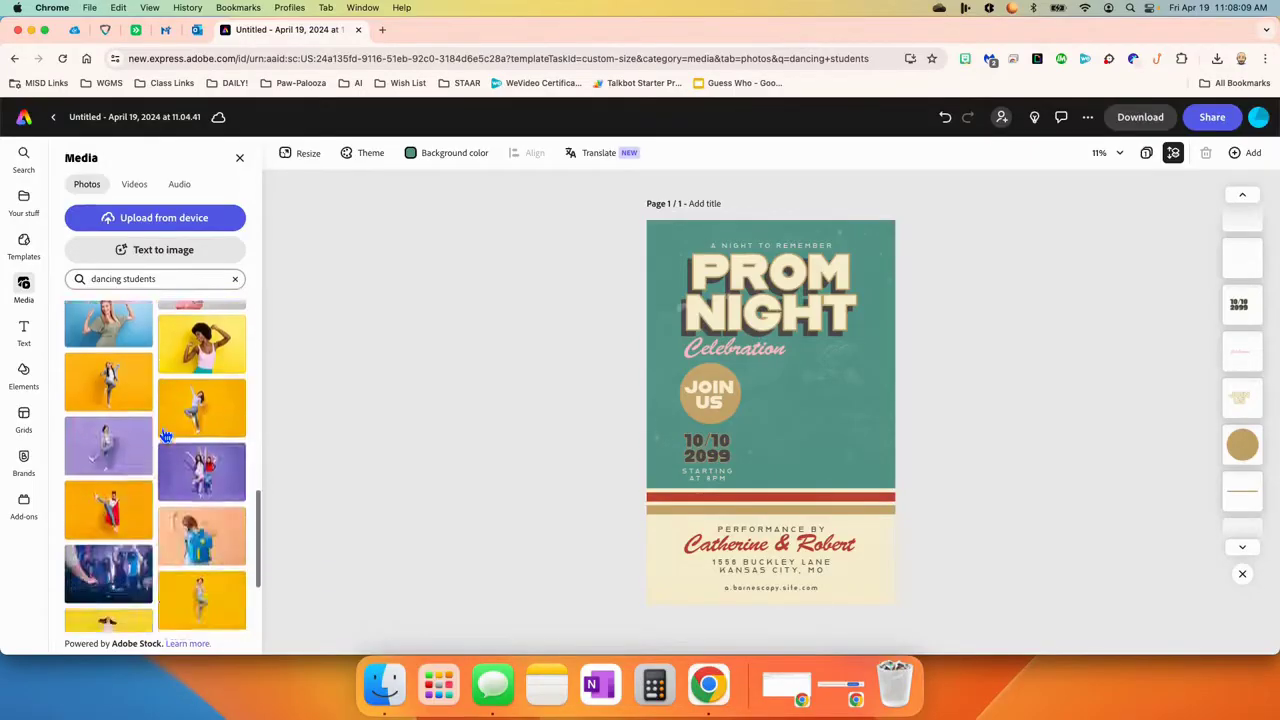
# Step: Change the photo search to 'dancing kids'
pyautogui.doubleClick(140, 279)
pyautogui.write('kids')
pyautogui.press('Return')
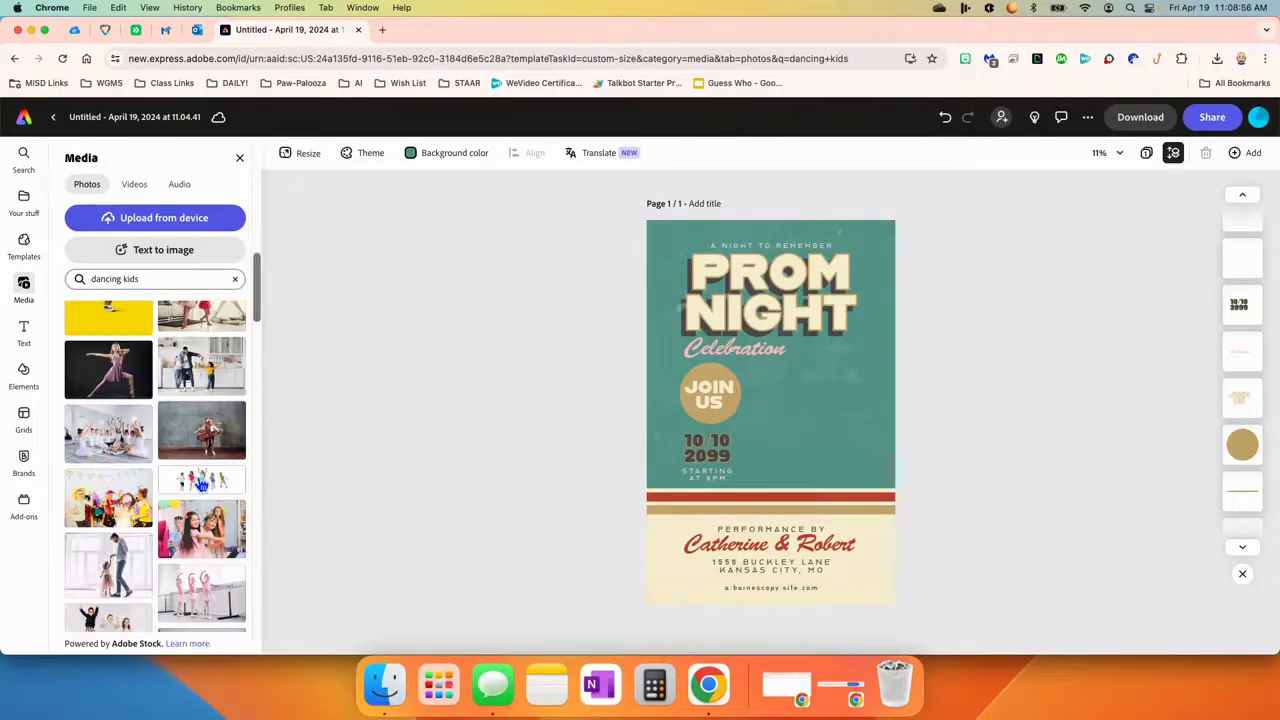
# Step: Add the jumping-kids photo, resize it beside JOIN US, and remove its white background
pyautogui.click(201, 481)
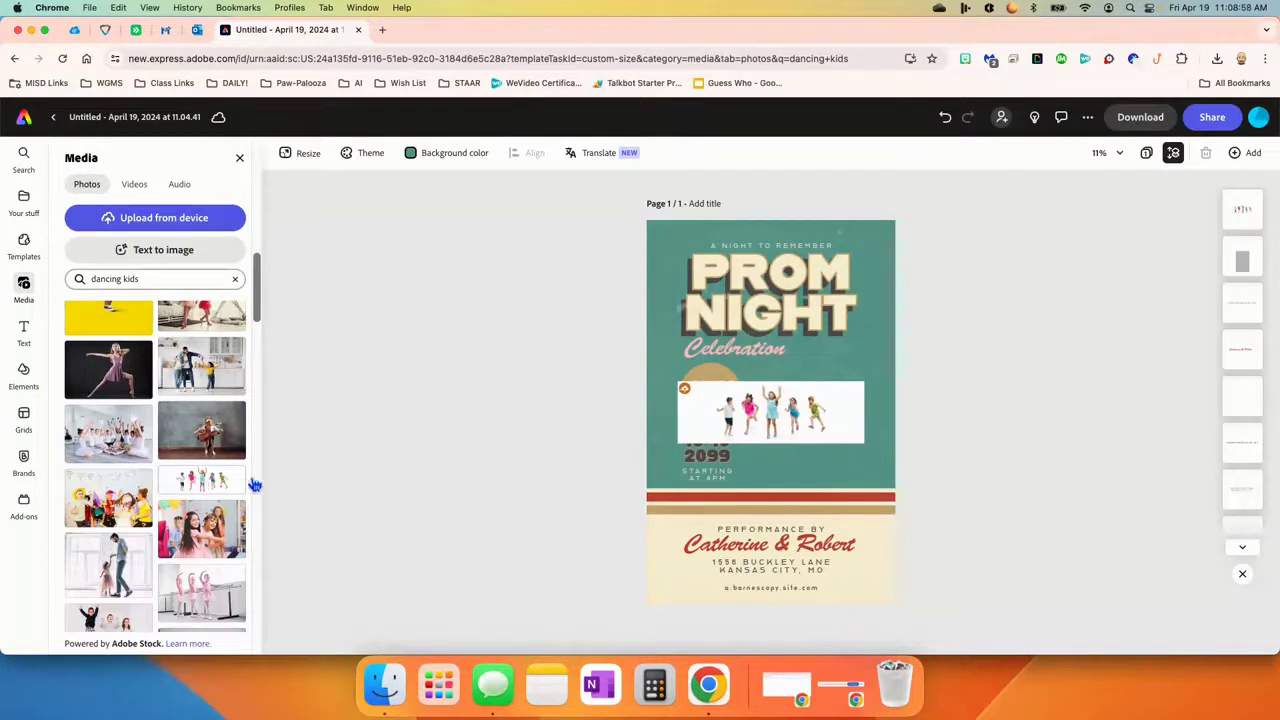
pyautogui.moveTo(802, 400); pyautogui.dragTo(824, 442)
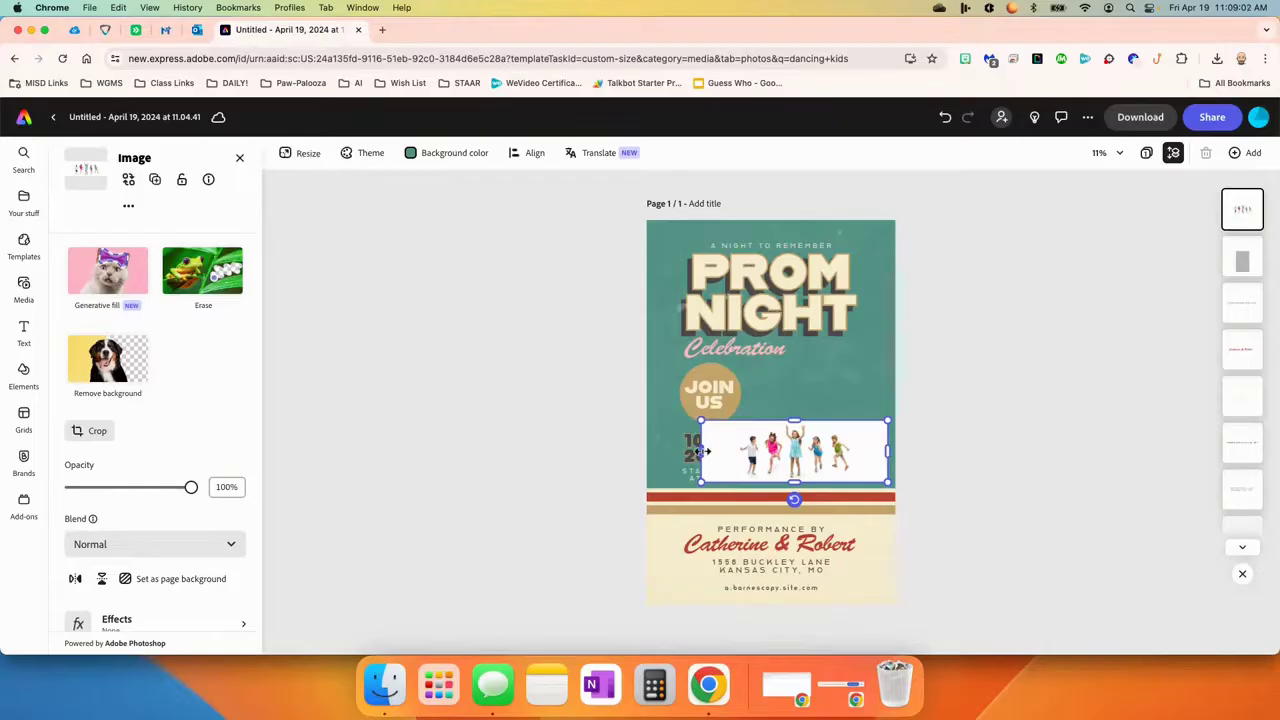
pyautogui.moveTo(704, 452); pyautogui.dragTo(740, 451)
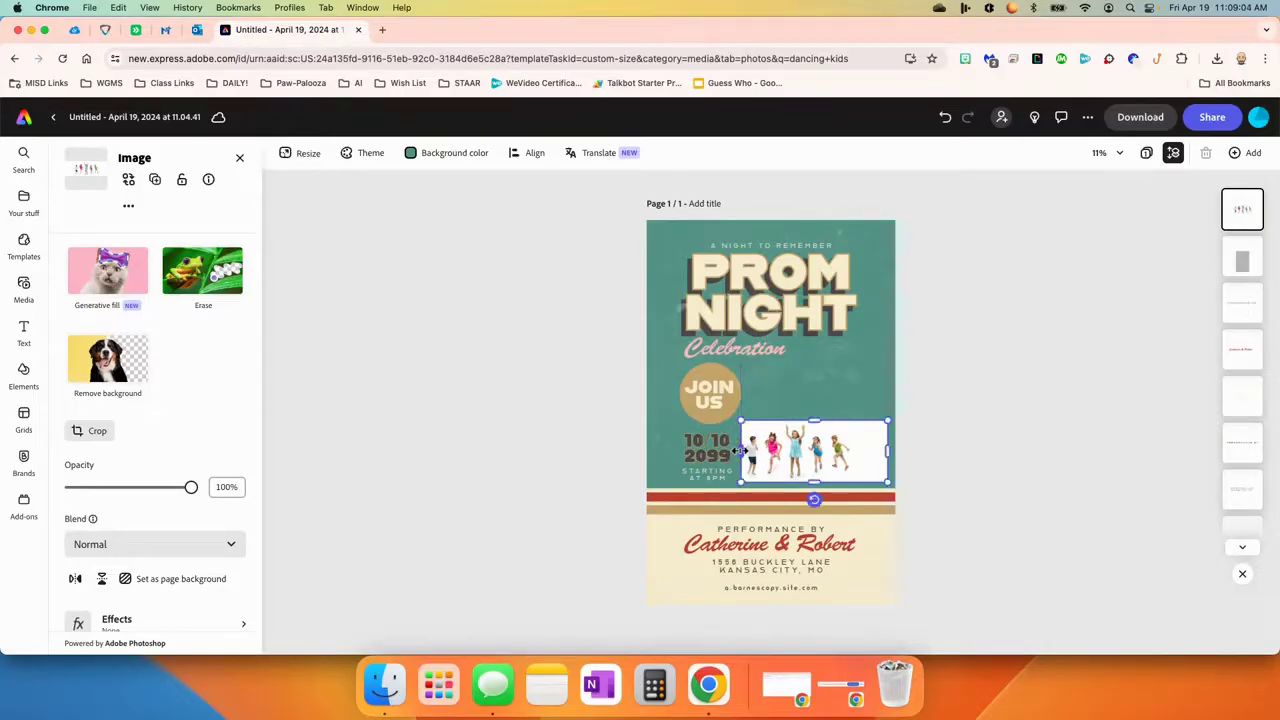
pyautogui.moveTo(888, 449); pyautogui.dragTo(827, 390)
pyautogui.moveTo(872, 426); pyautogui.dragTo(882, 440)
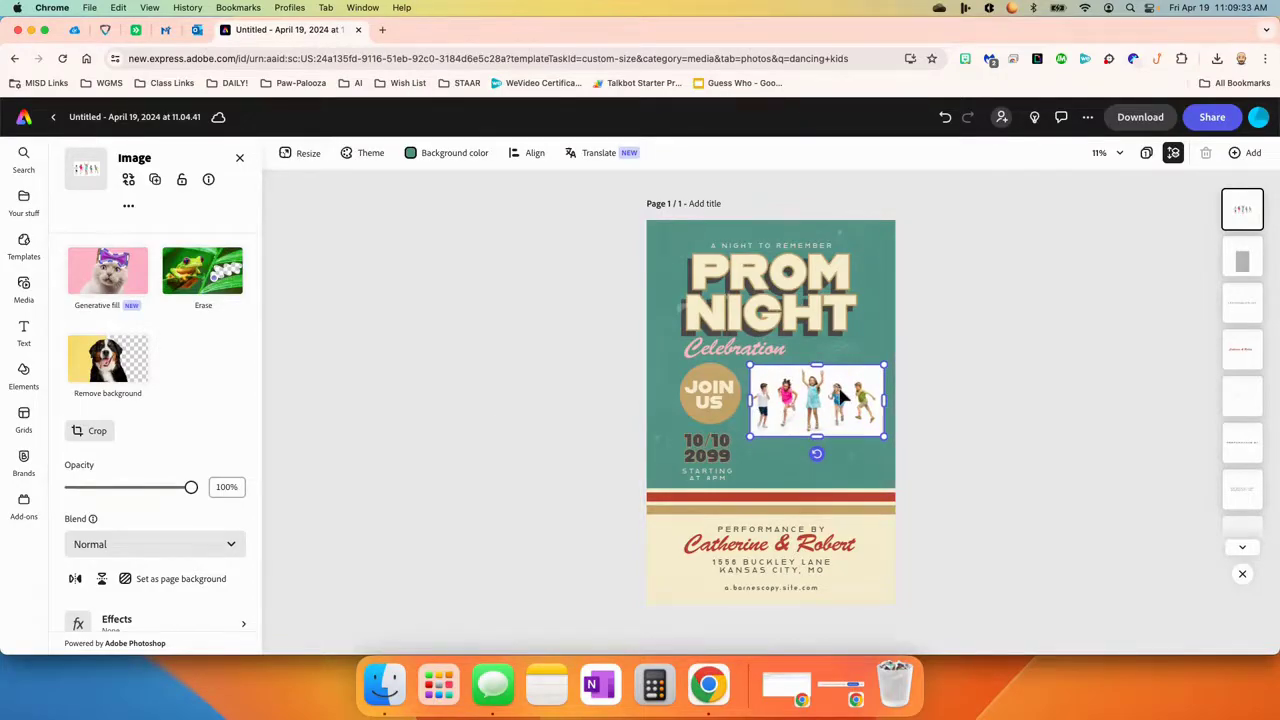
pyautogui.click(113, 364)
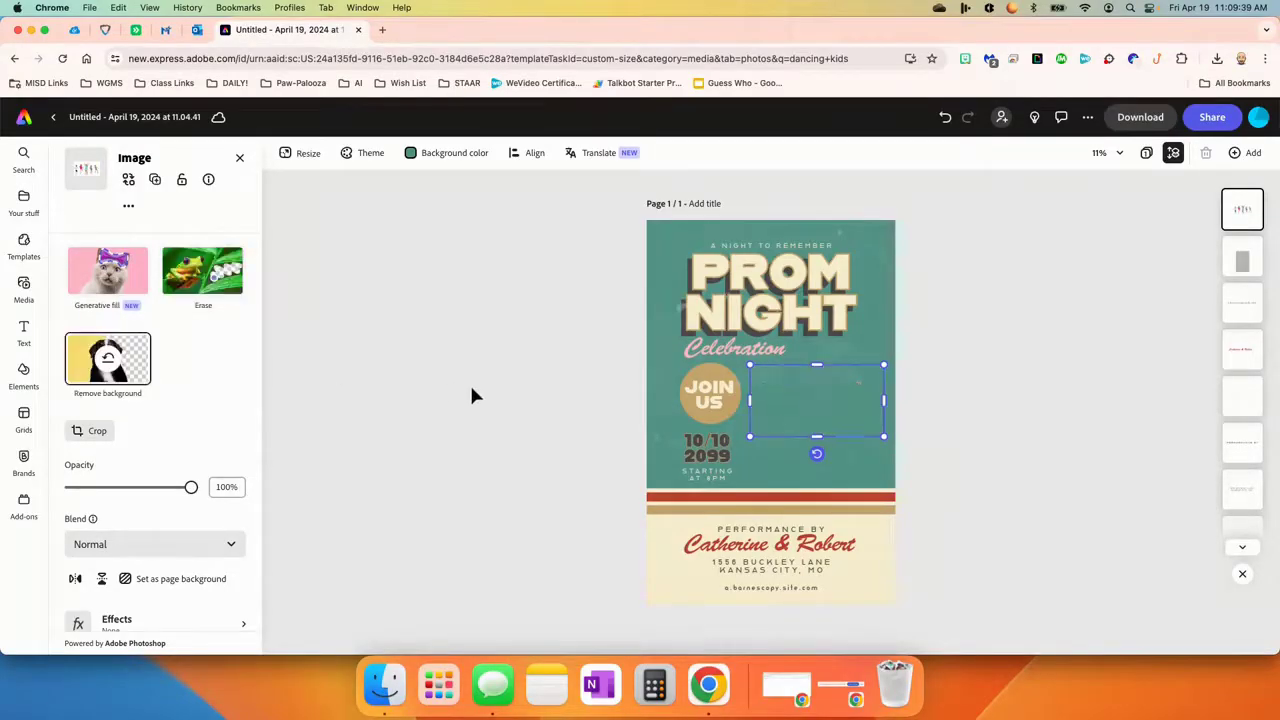
pyautogui.click(986, 483)
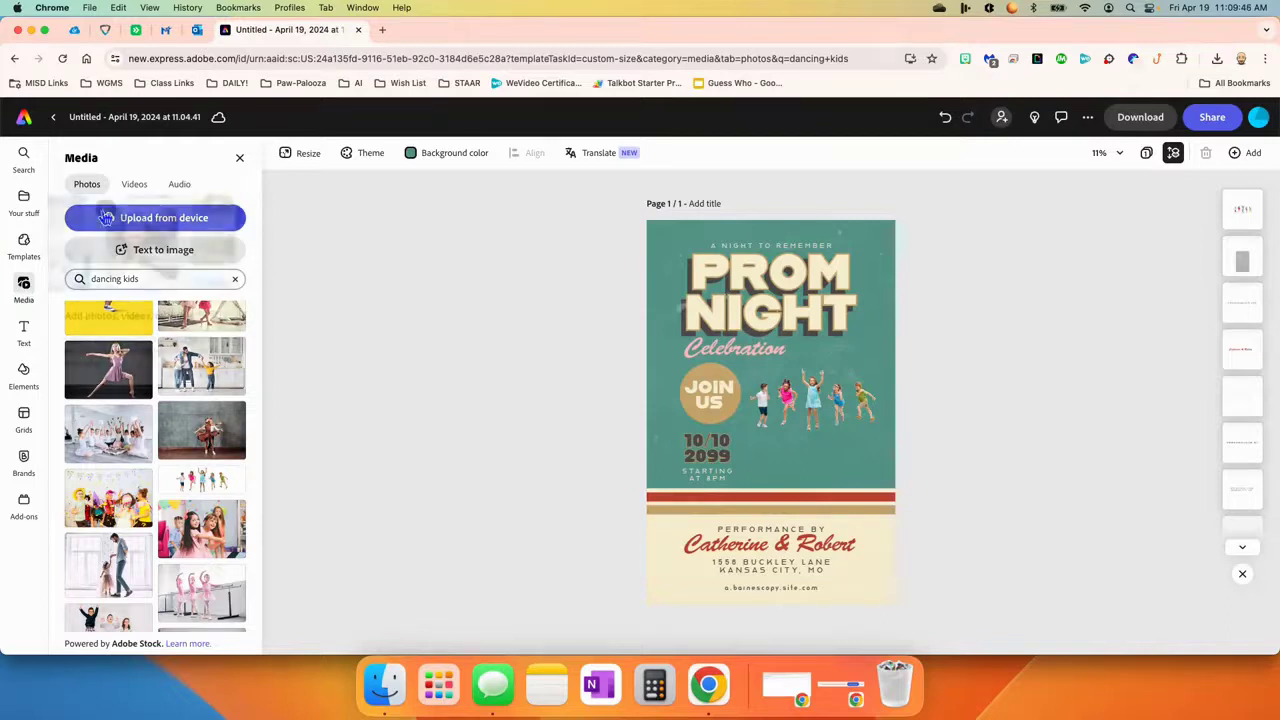
# Step: Check the Videos and Audio results, then move the background image layer higher in the stack
pyautogui.click(140, 189)
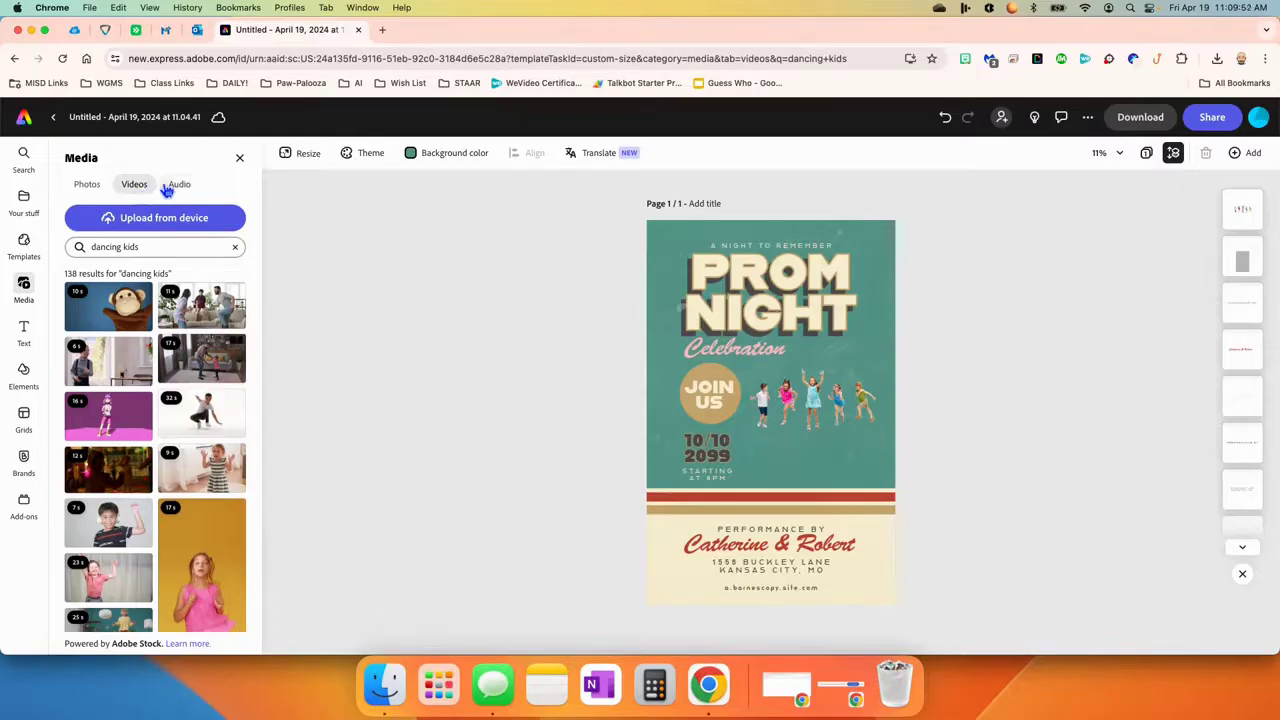
pyautogui.click(176, 189)
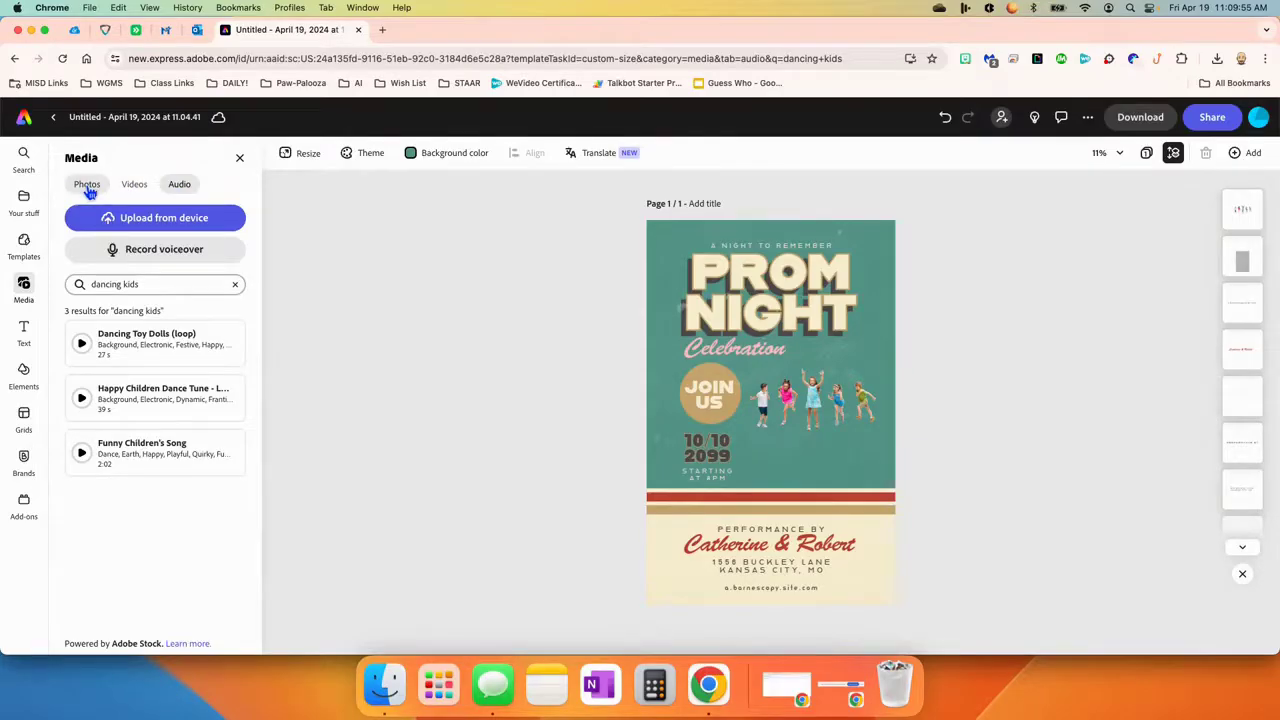
pyautogui.click(24, 332)
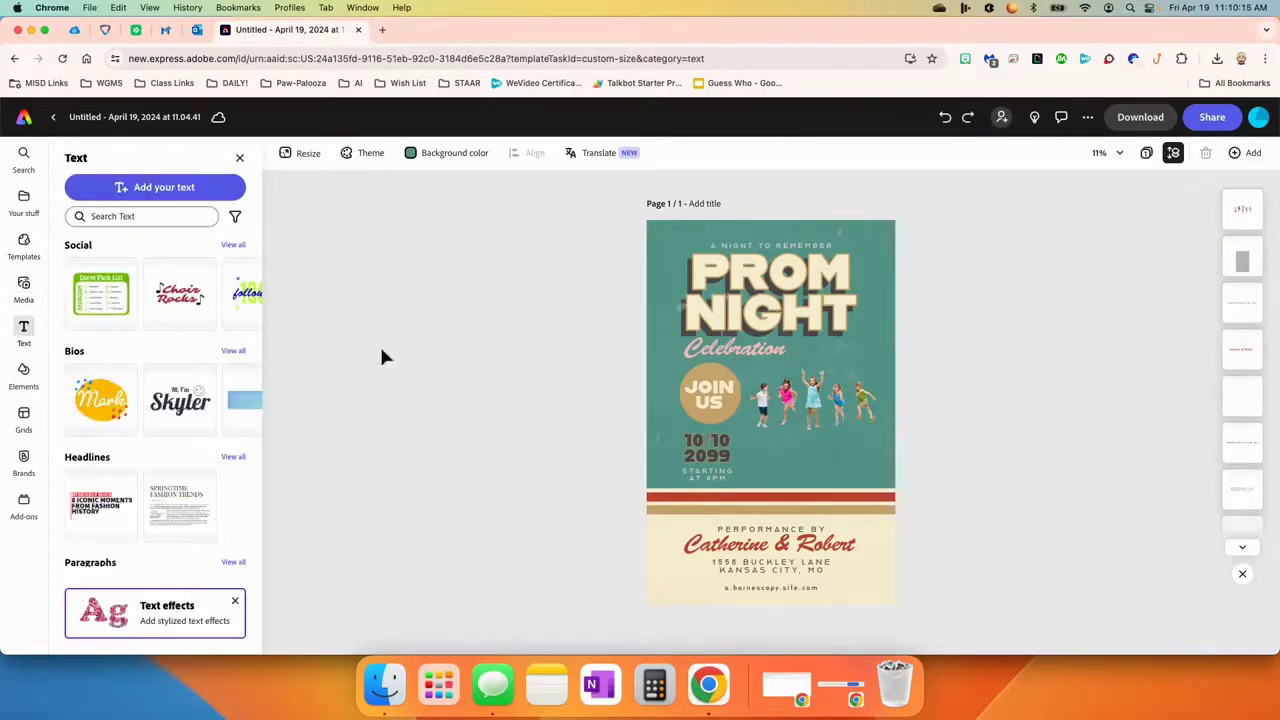
pyautogui.click(672, 313)
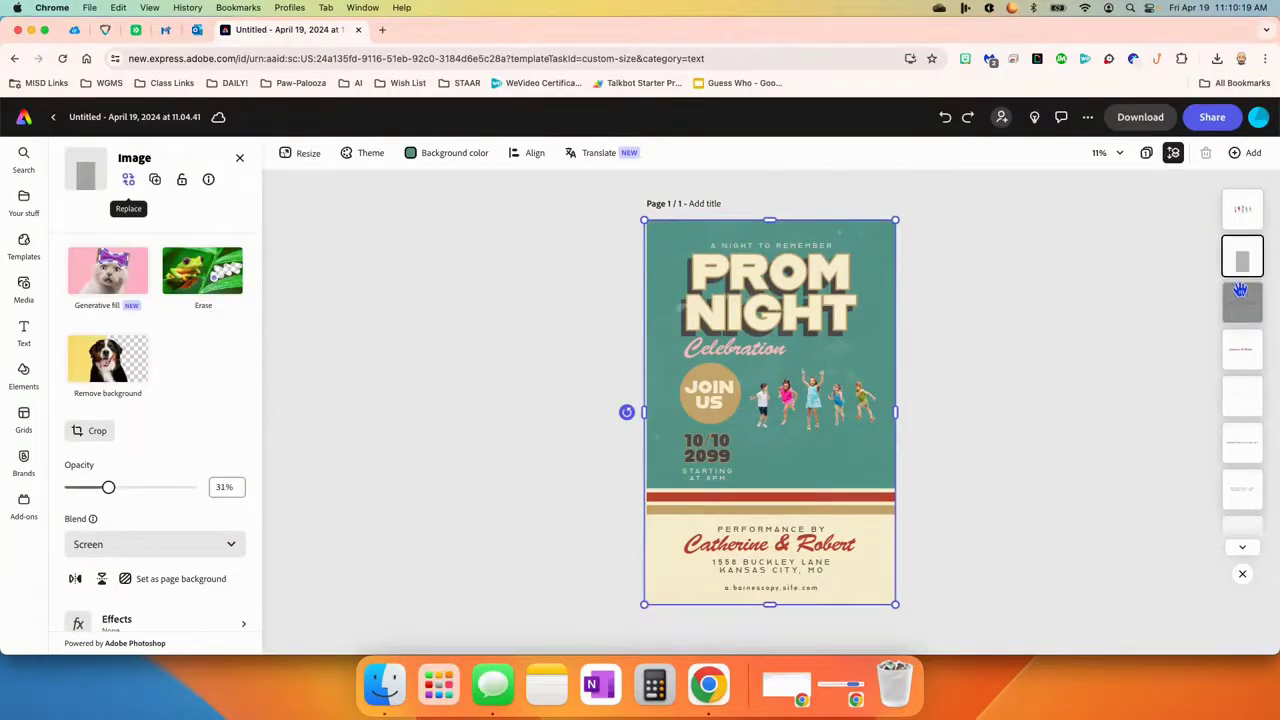
pyautogui.scroll(-2, 1242, 460)
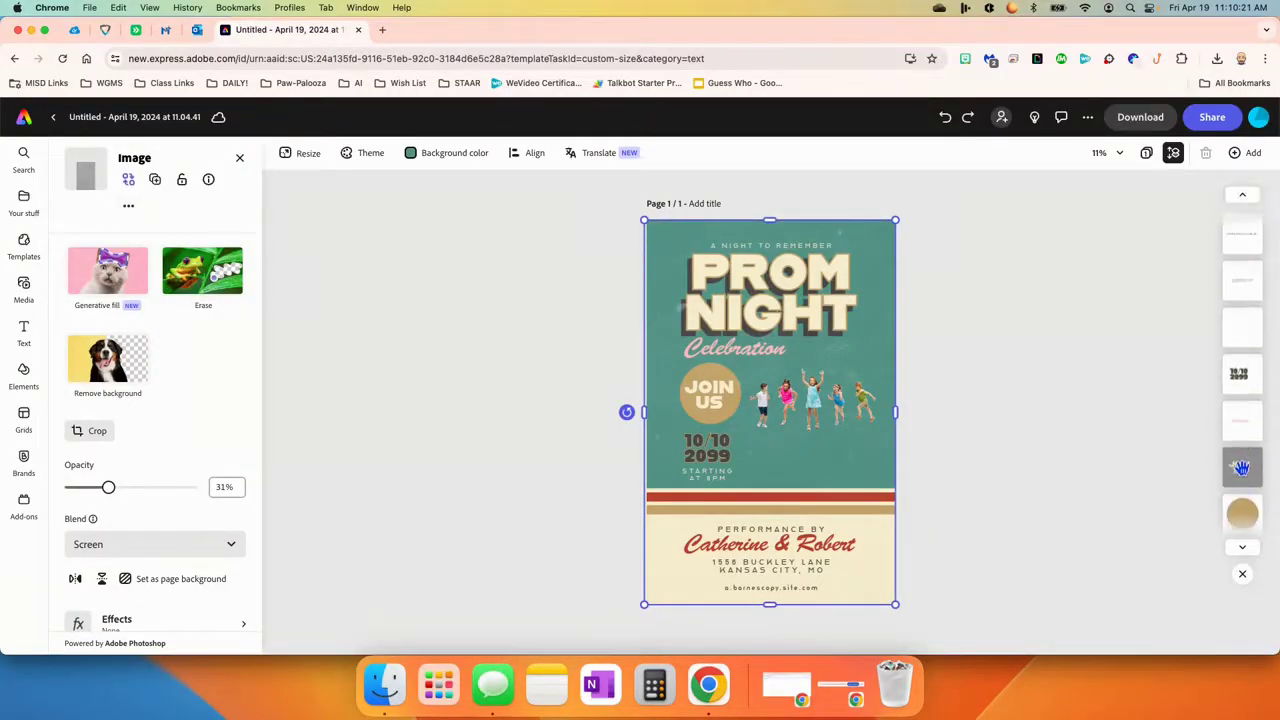
pyautogui.moveTo(1241, 467); pyautogui.dragTo(1241, 532)
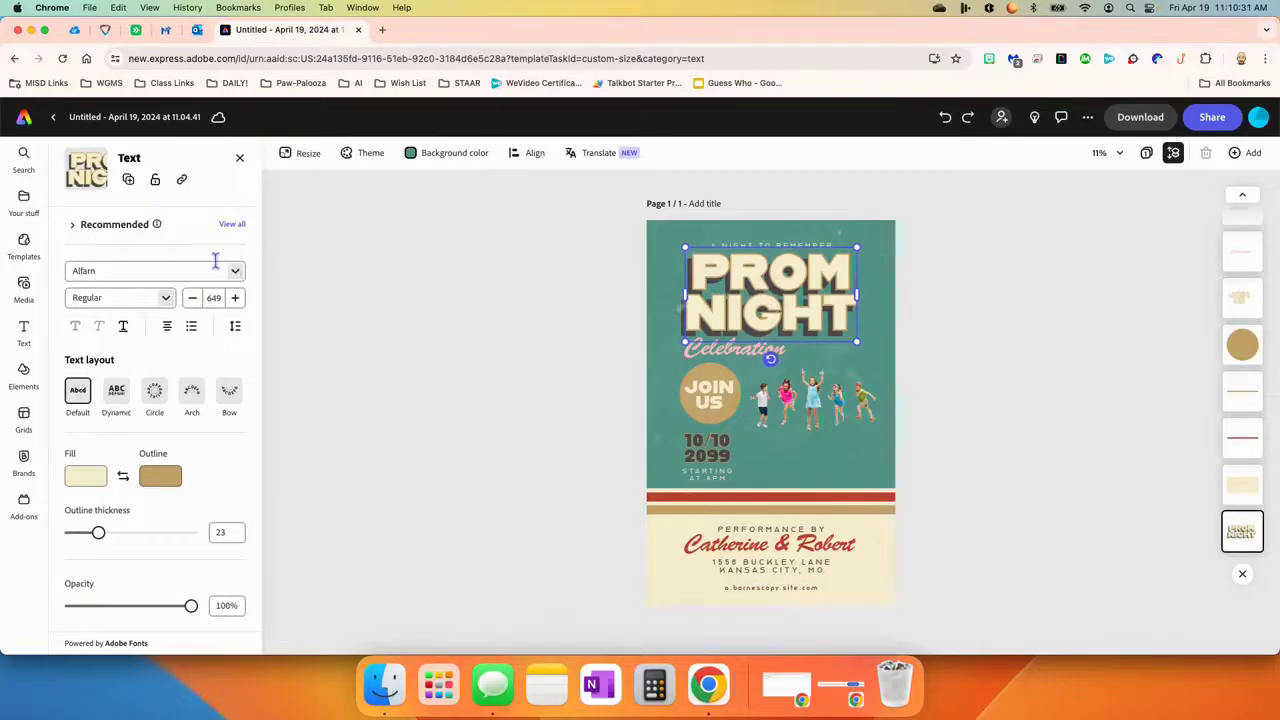
# Step: Try the Circle, Arch and Dynamic layouts on the PROM NIGHT headline, ending on straight Default text
pyautogui.scroll(-5, 214, 263)
pyautogui.scroll(5, 166, 352)
pyautogui.click(155, 391)
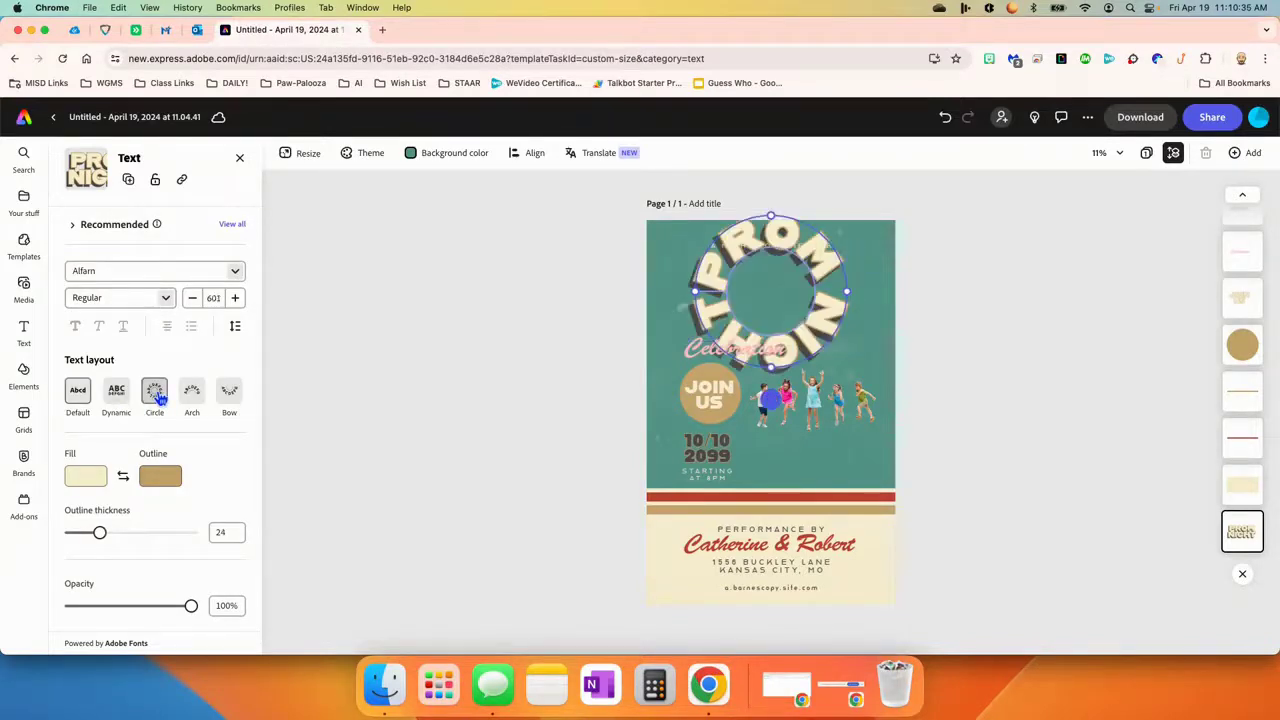
pyautogui.click(74, 395)
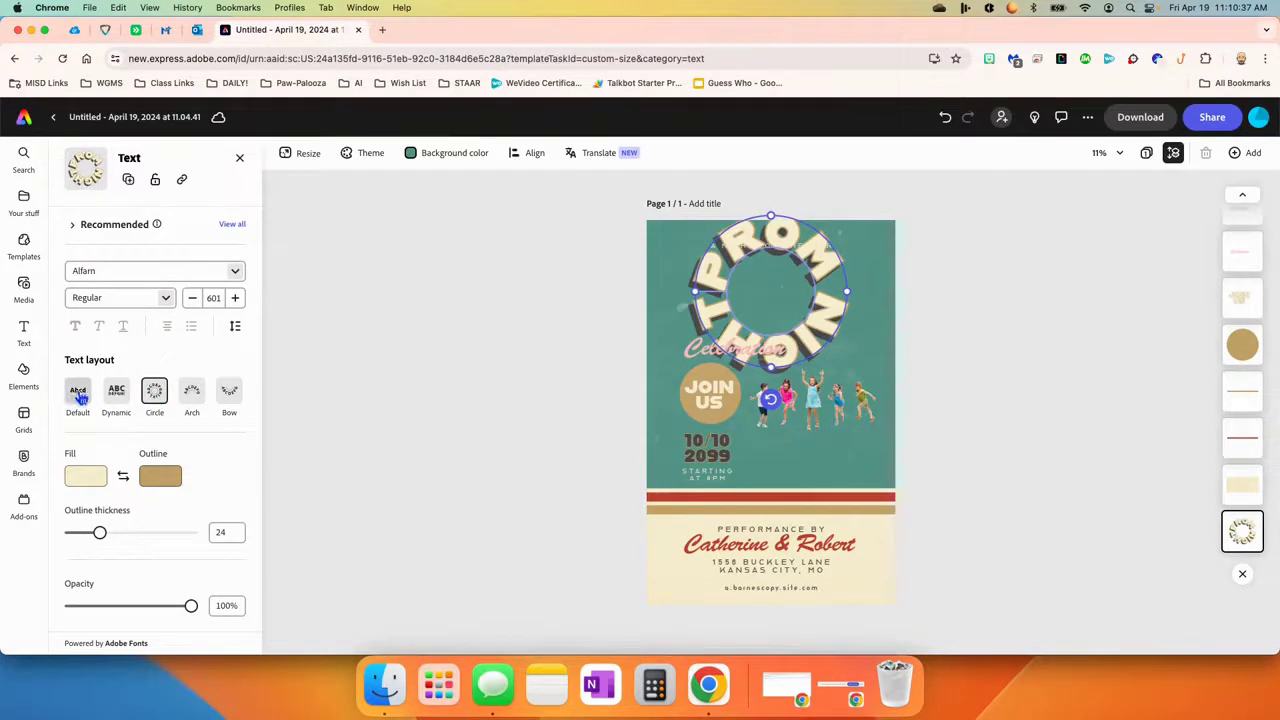
pyautogui.click(193, 401)
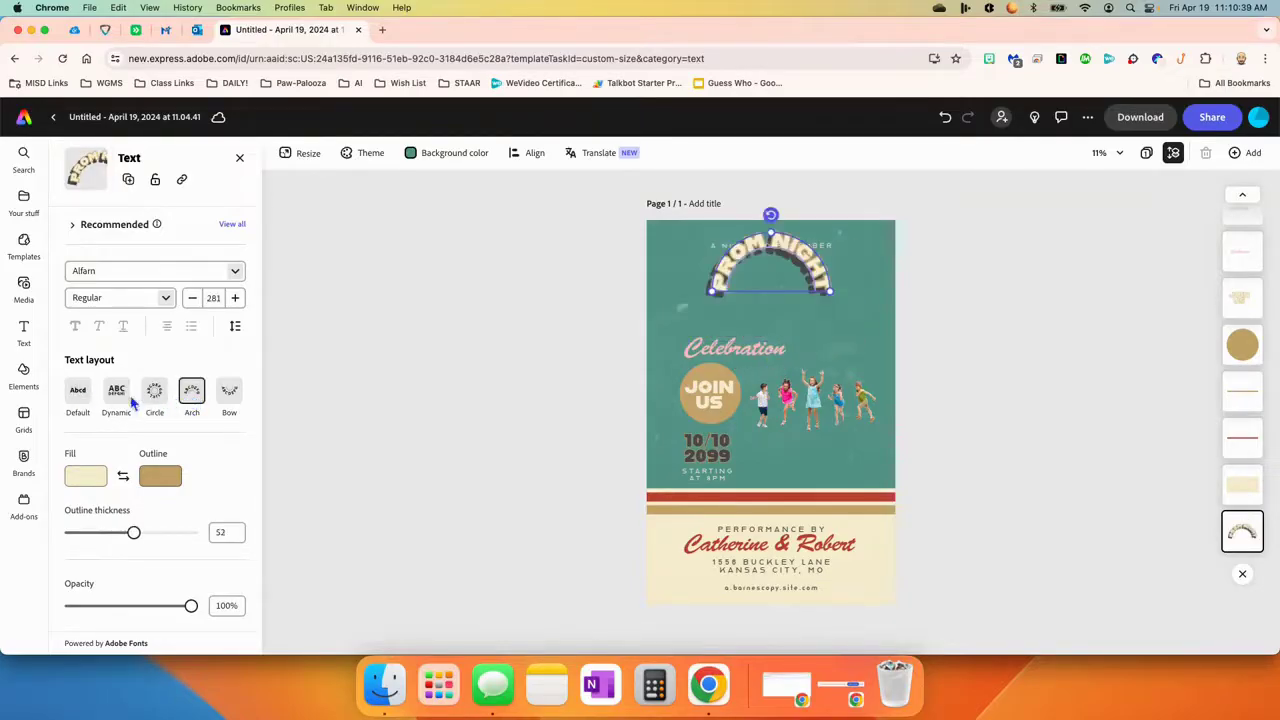
pyautogui.click(116, 397)
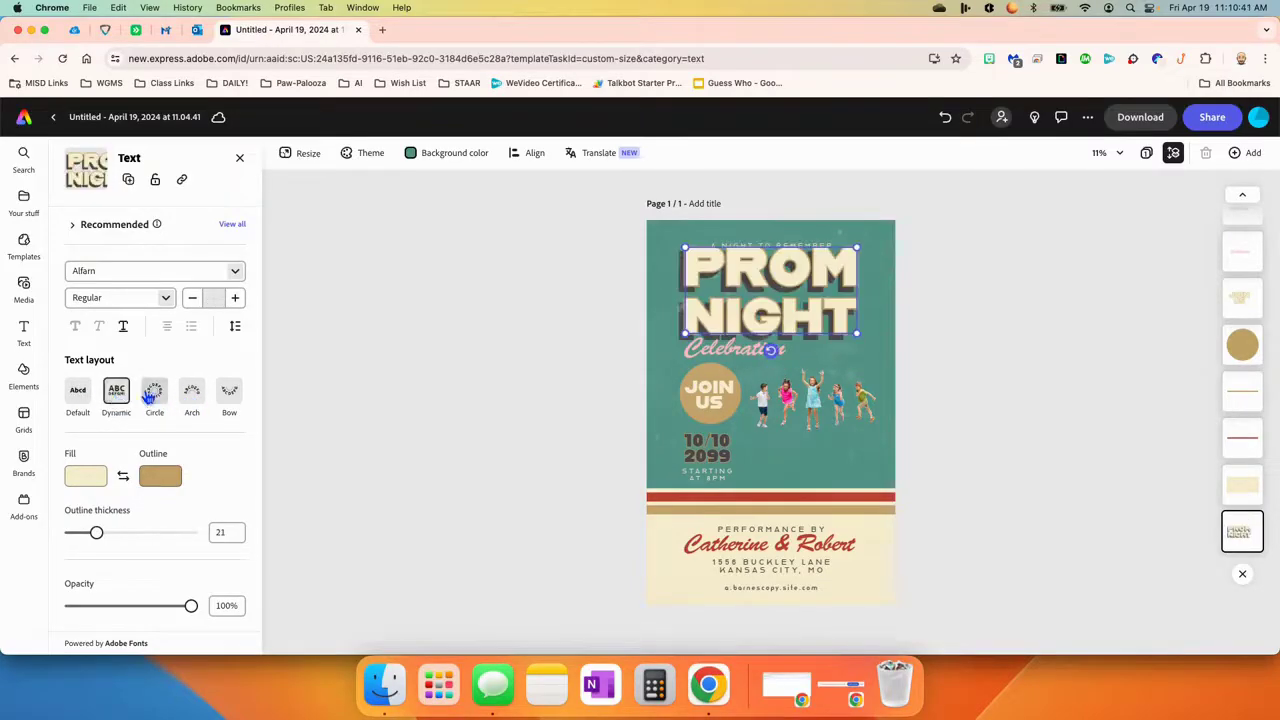
pyautogui.click(77, 396)
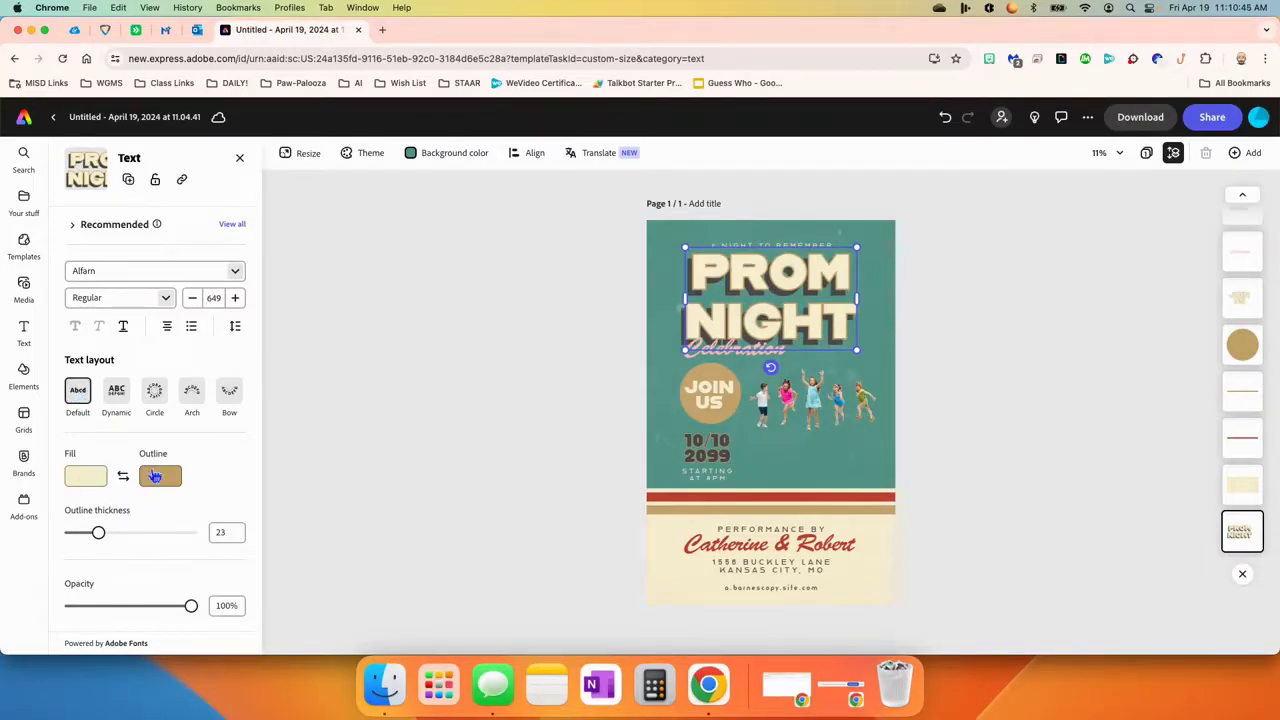
# Step: Try Adobe Caslon Pro as the headline font from the font list
pyautogui.click(235, 272)
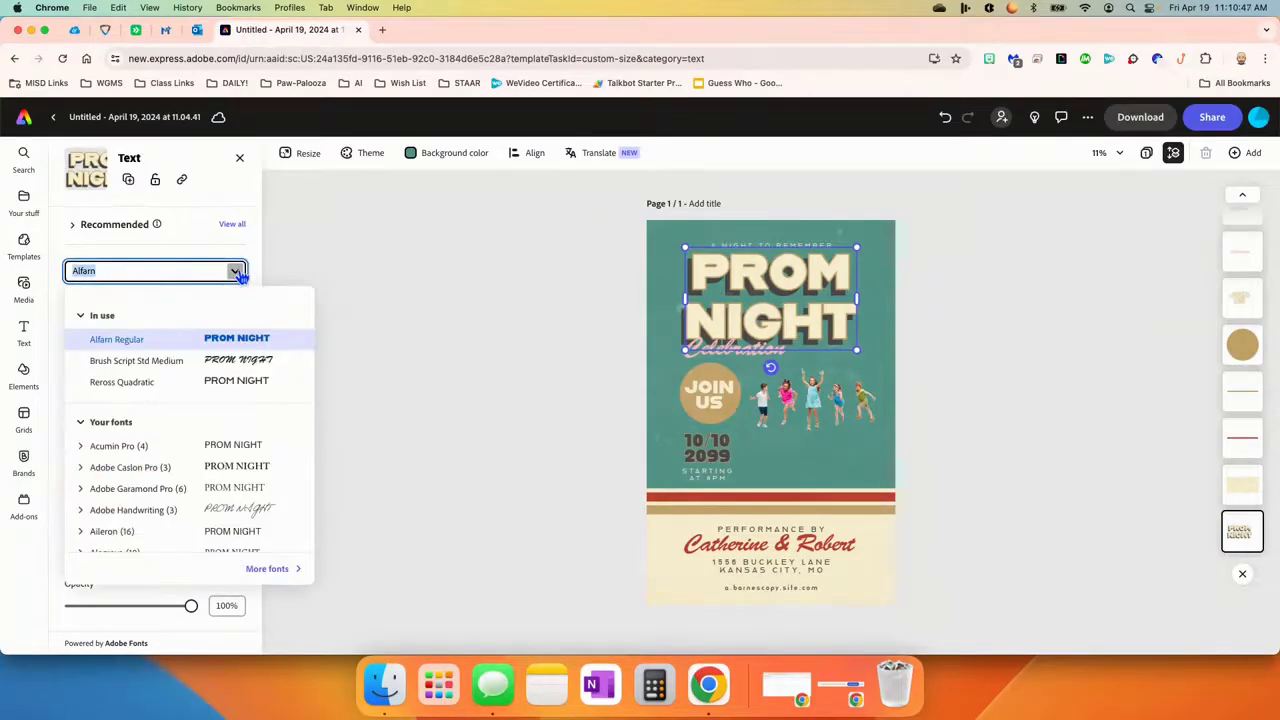
pyautogui.click(108, 468)
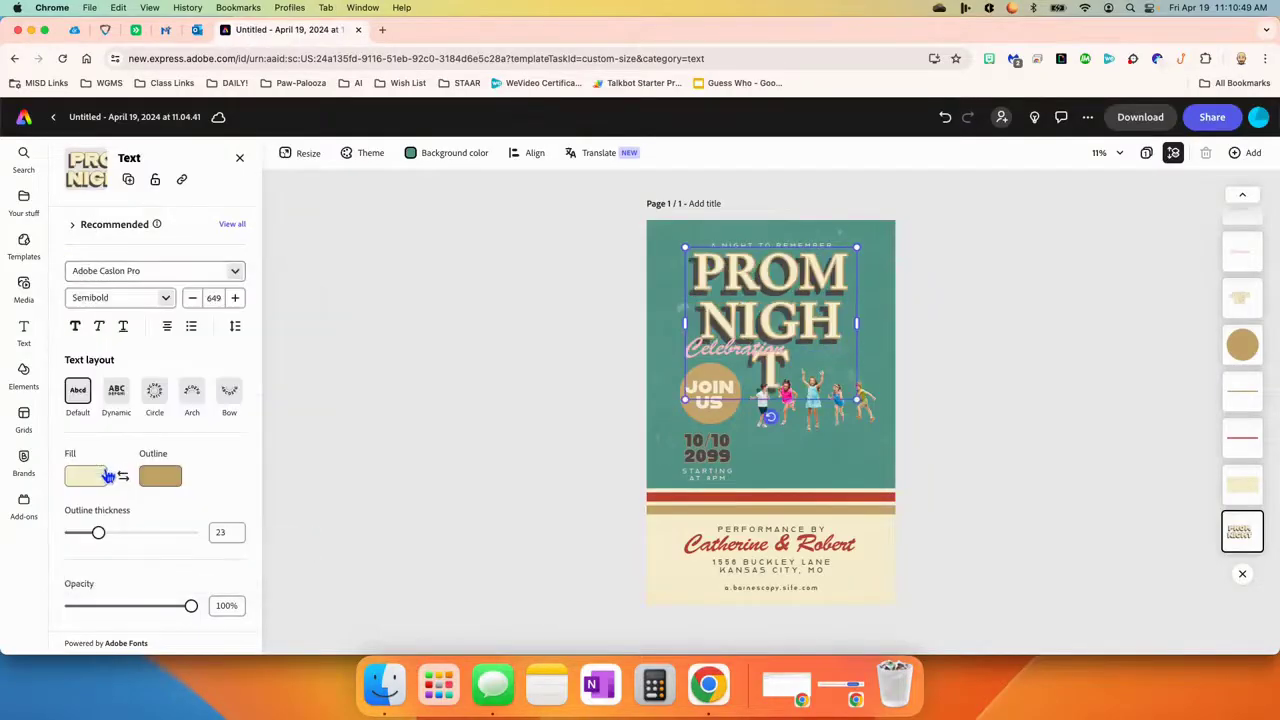
pyautogui.scroll(-3, 220, 429)
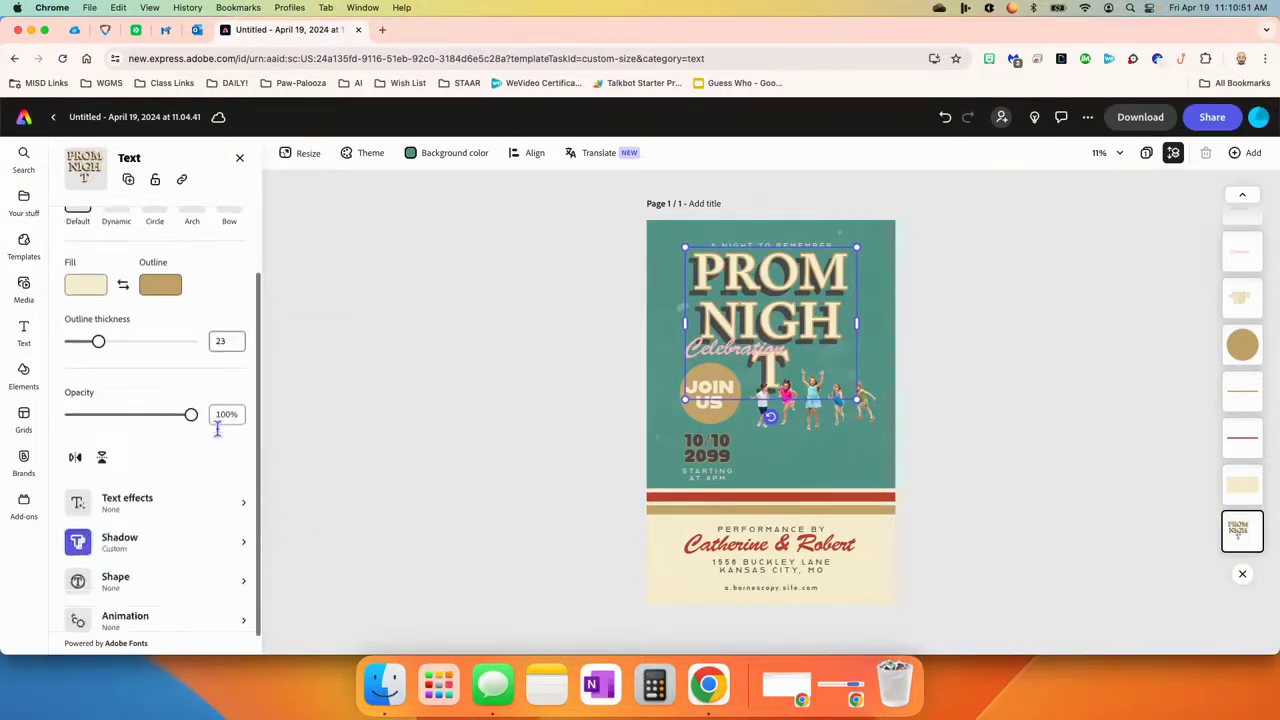
pyautogui.scroll(3, 220, 429)
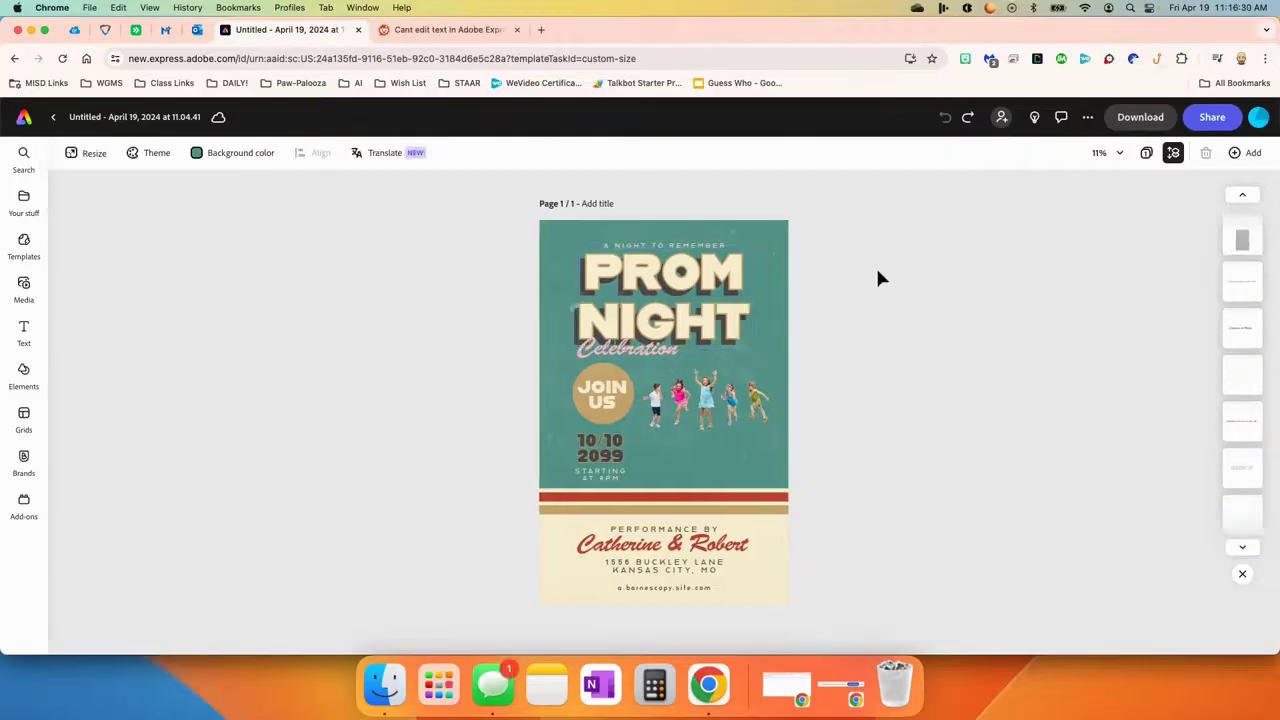
# Step: Leave crop mode and select the PROM NIGHT text layer from the Layers list to show its settings
pyautogui.click(660, 285)
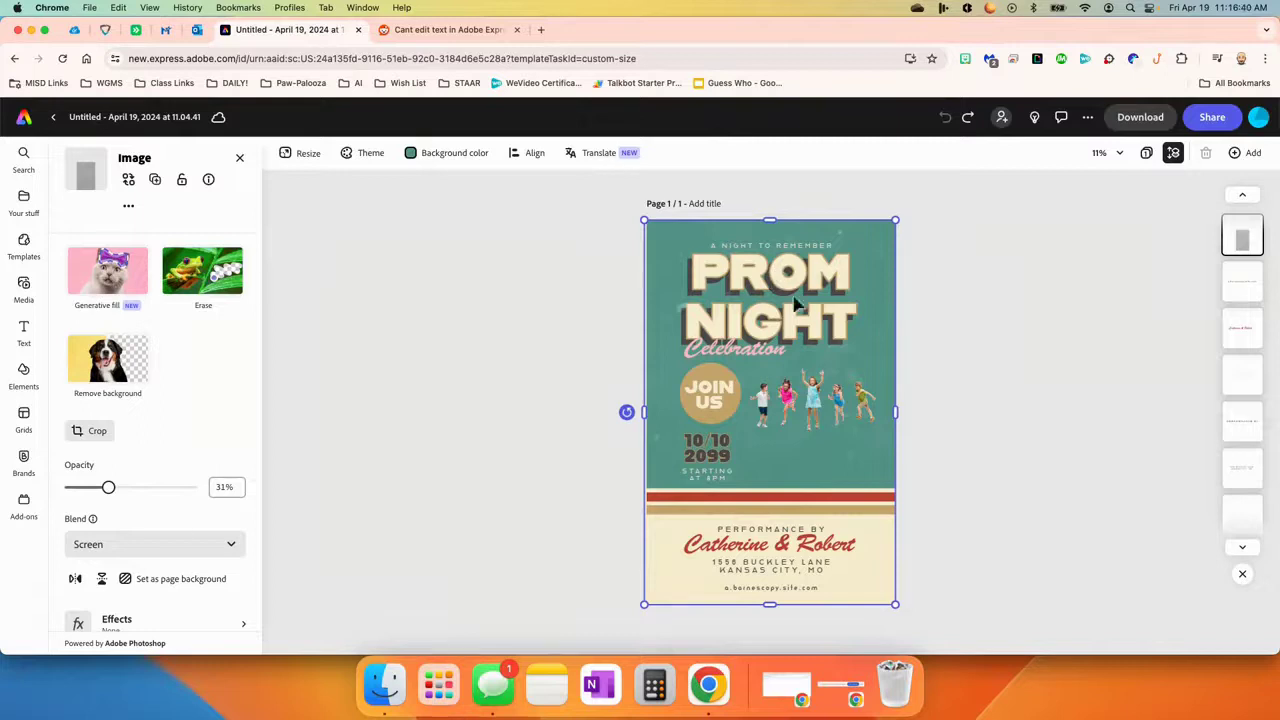
pyautogui.click(1012, 272)
pyautogui.click(720, 280)
pyautogui.scroll(-3, 1248, 330)
pyautogui.scroll(-2, 1250, 328)
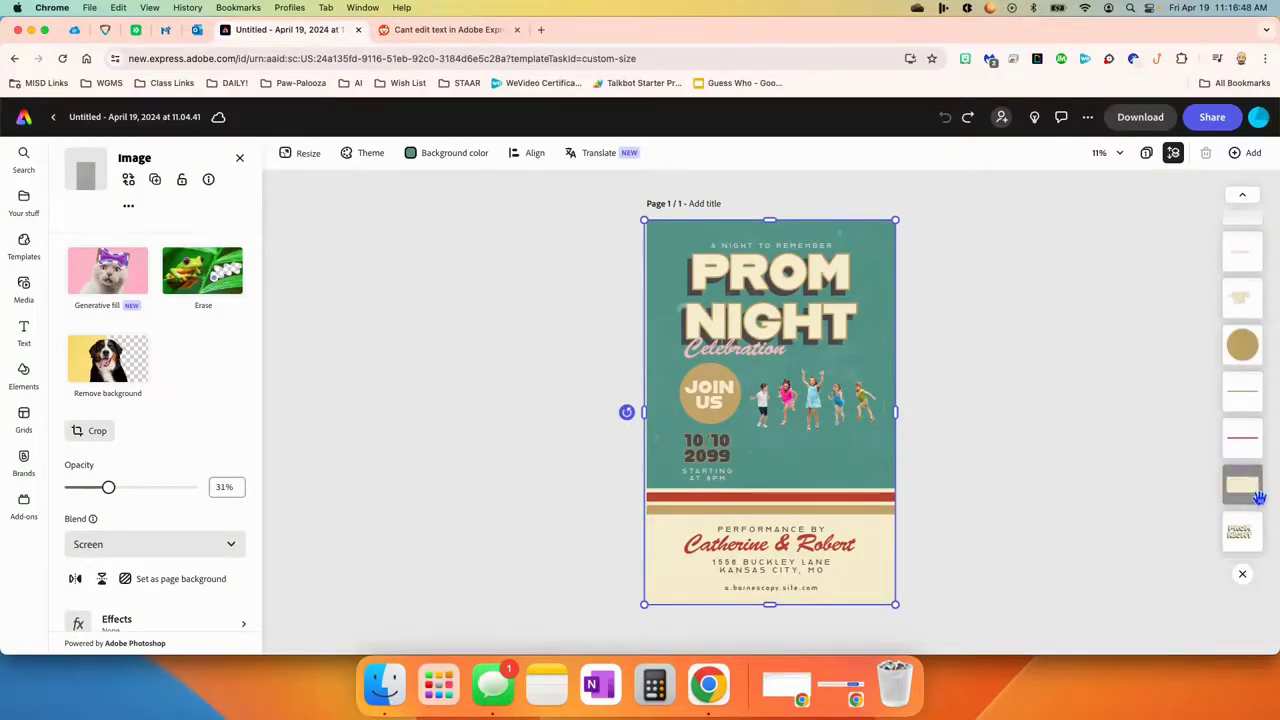
pyautogui.click(1242, 533)
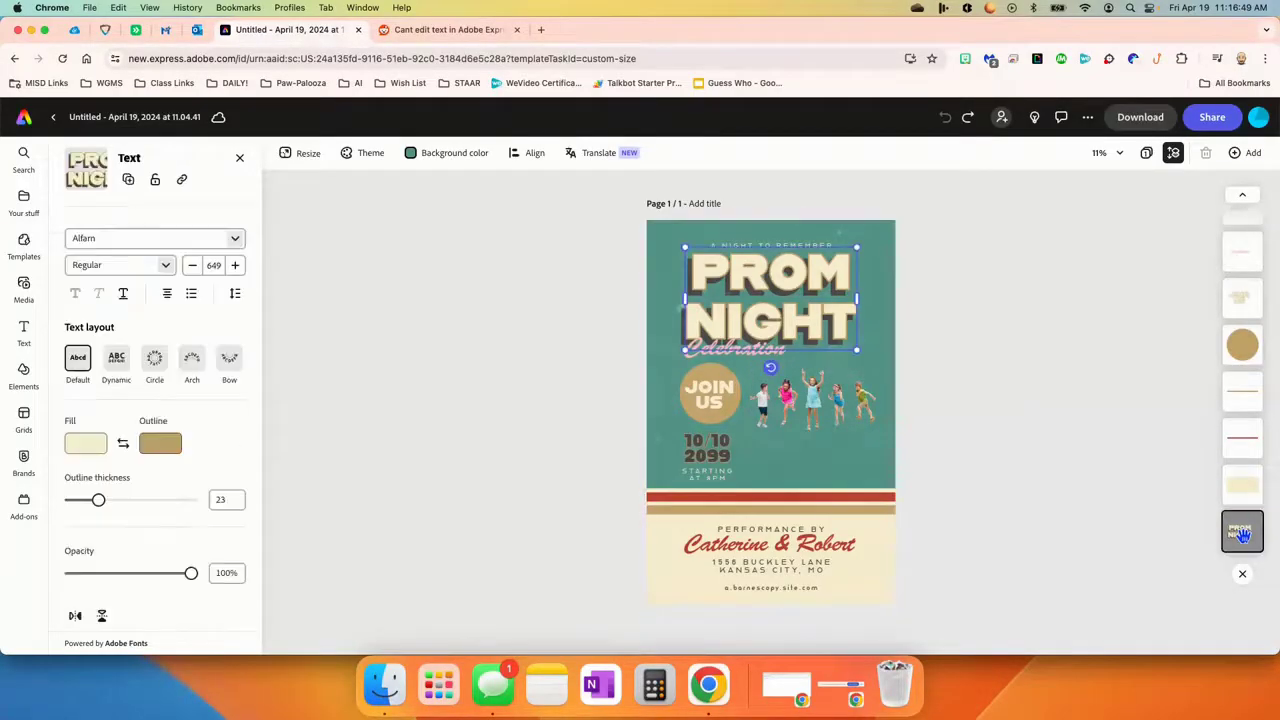
pyautogui.doubleClick(763, 288)
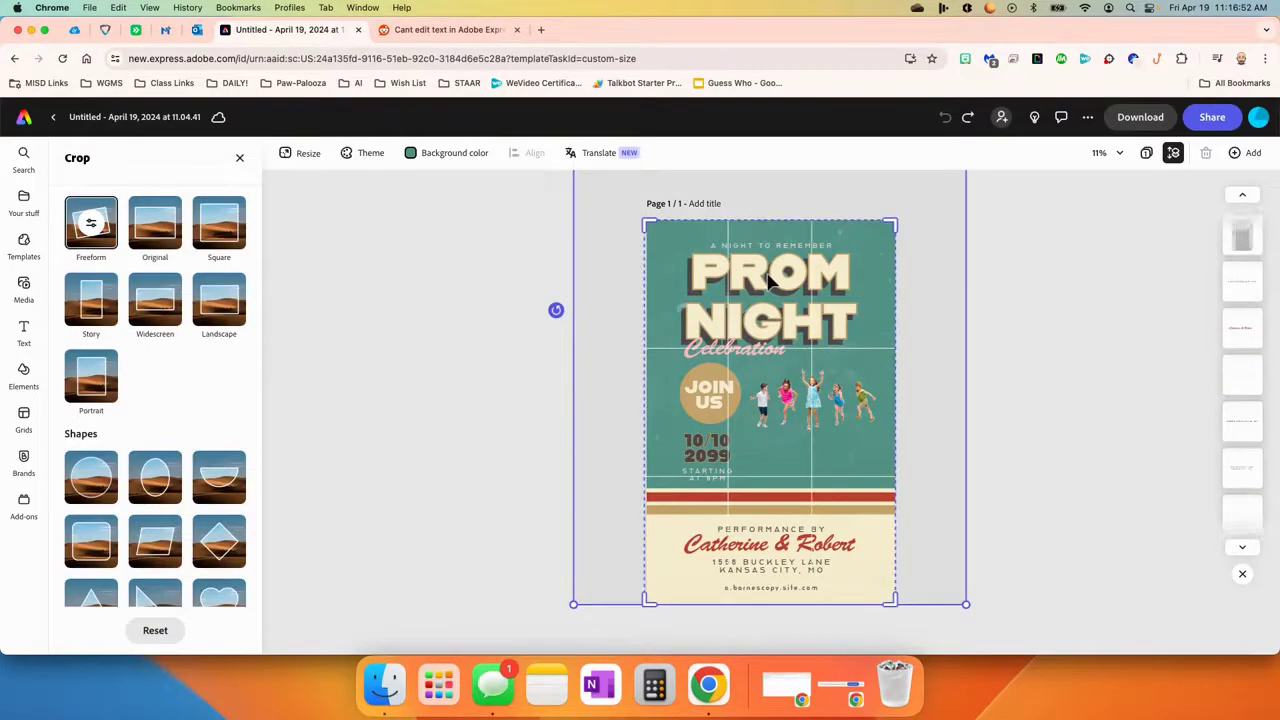
pyautogui.click(1040, 332)
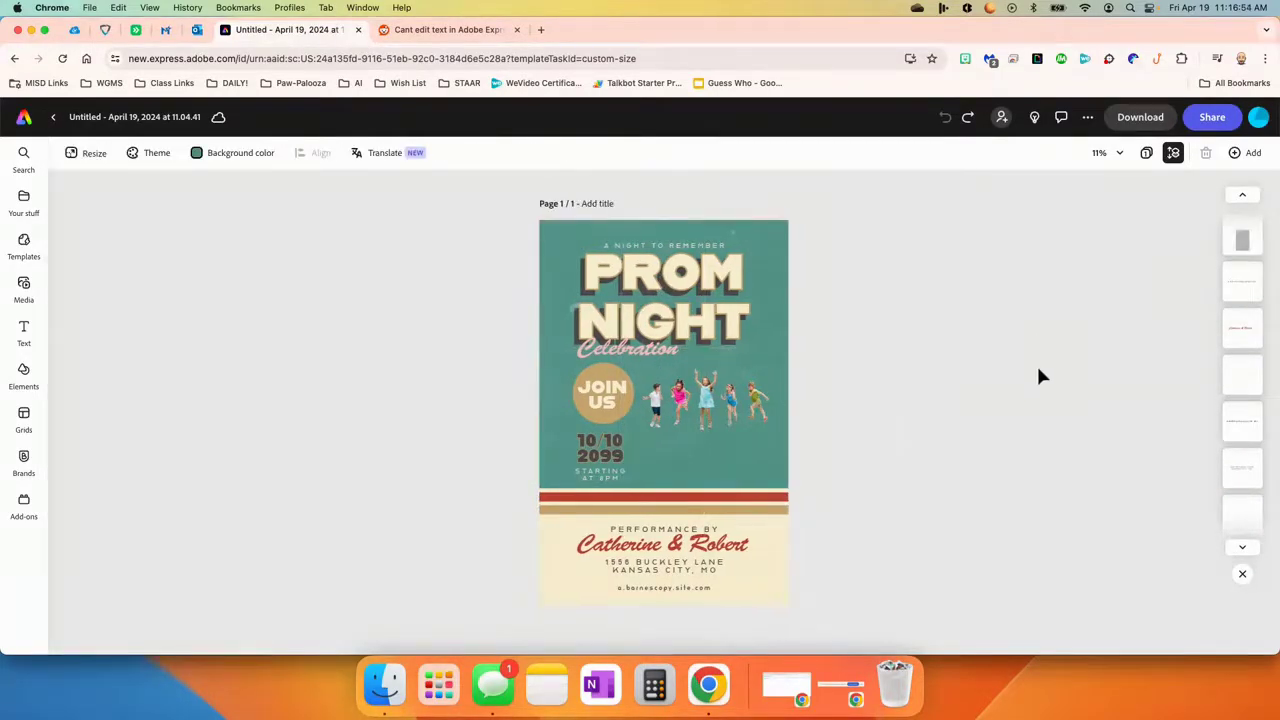
pyautogui.scroll(-5, 1222, 400)
pyautogui.click(1241, 532)
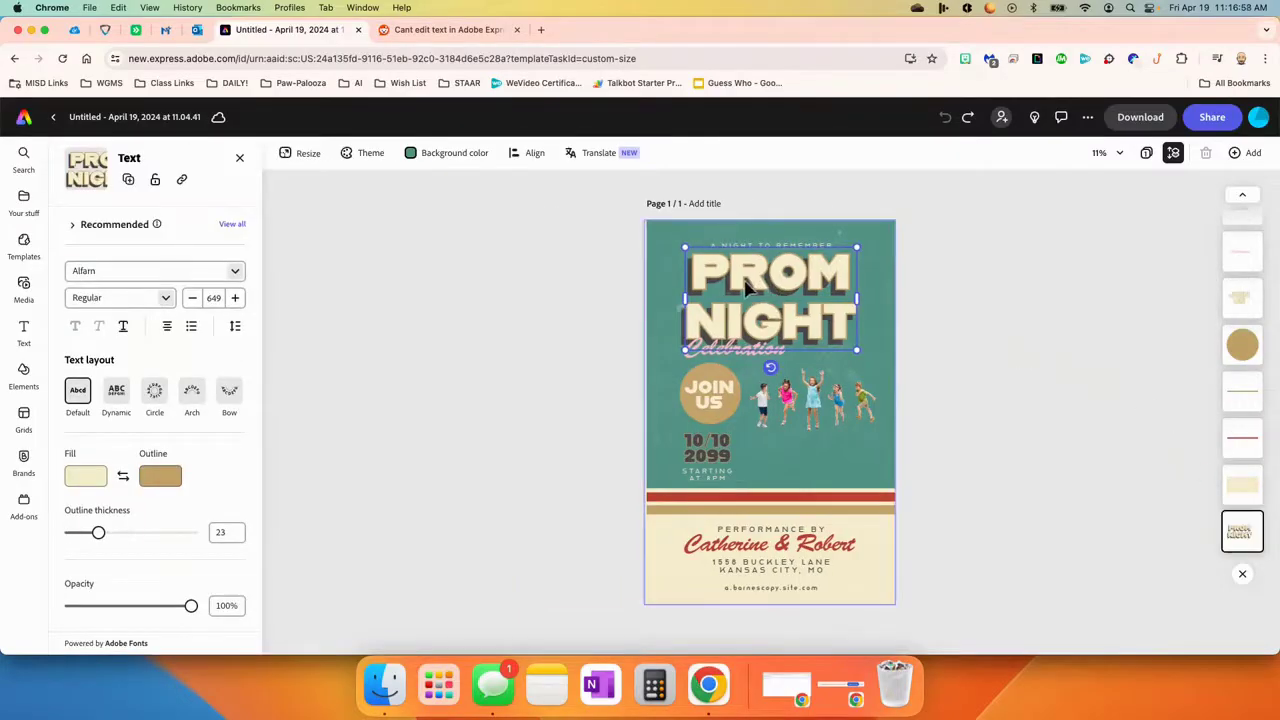
# Step: Bring the headline to the front, placing it above the overlay image in the layer order
pyautogui.rightClick(745, 288)
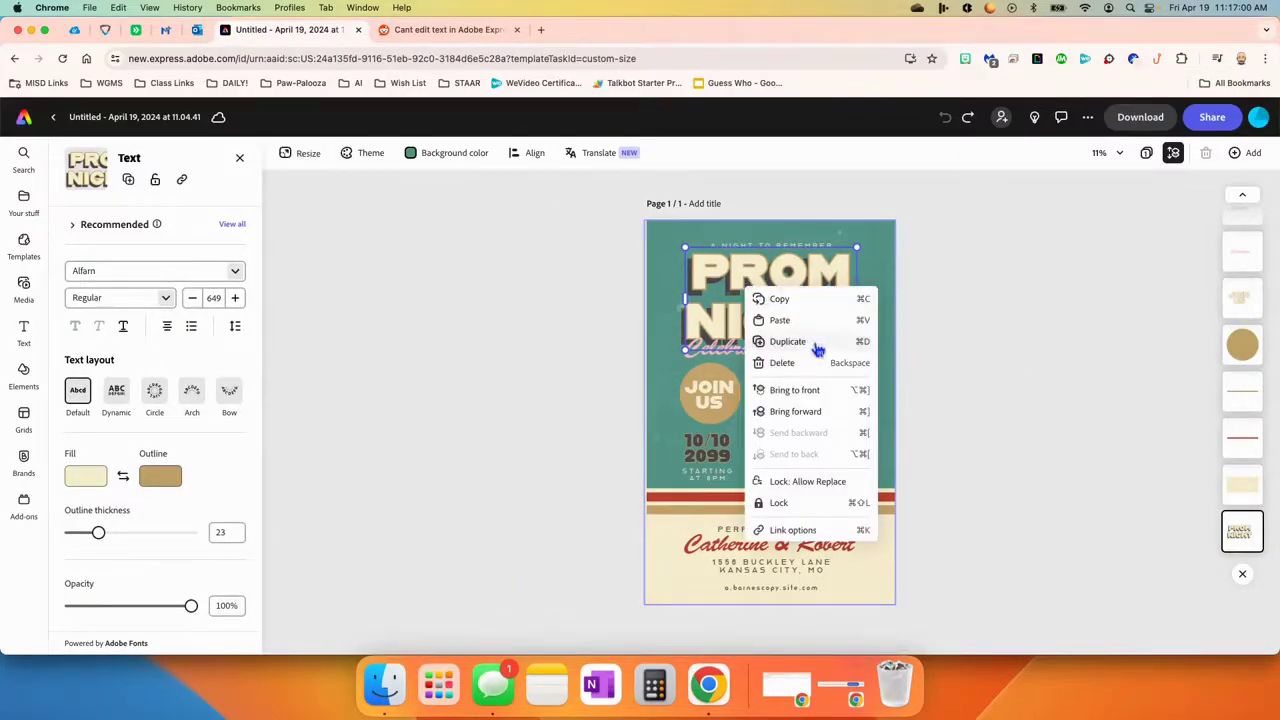
pyautogui.click(800, 399)
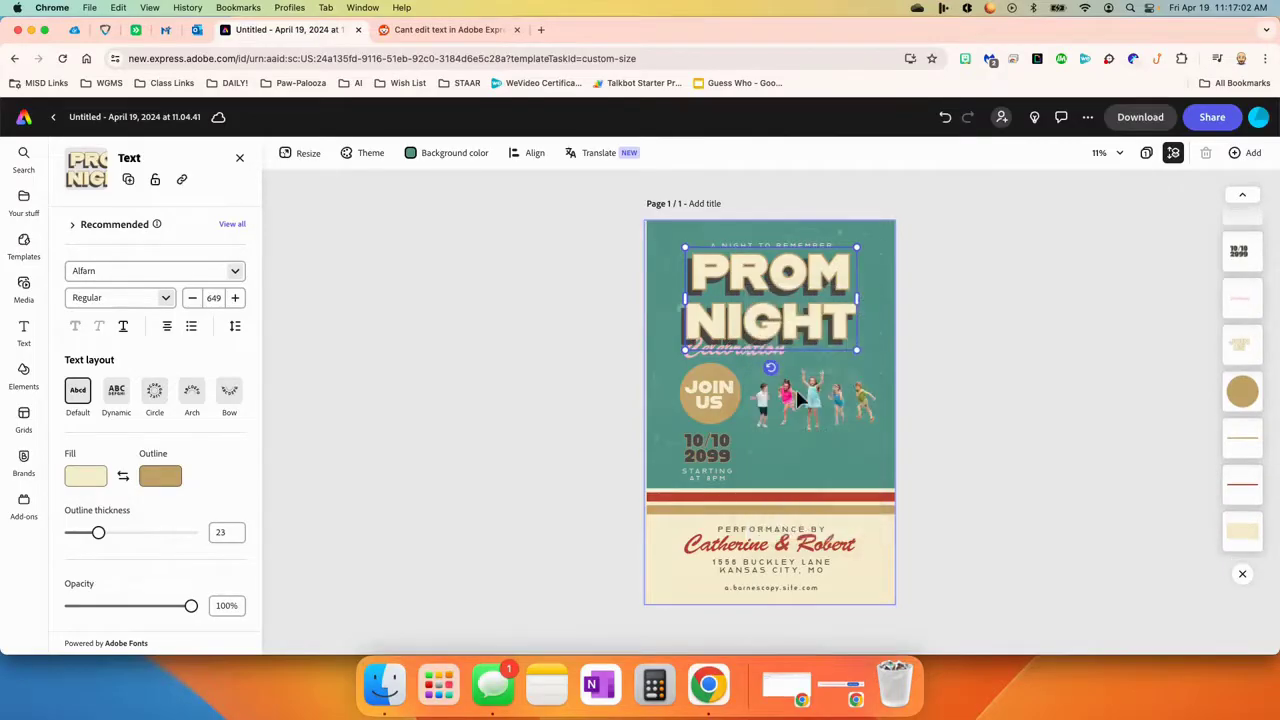
pyautogui.click(907, 393)
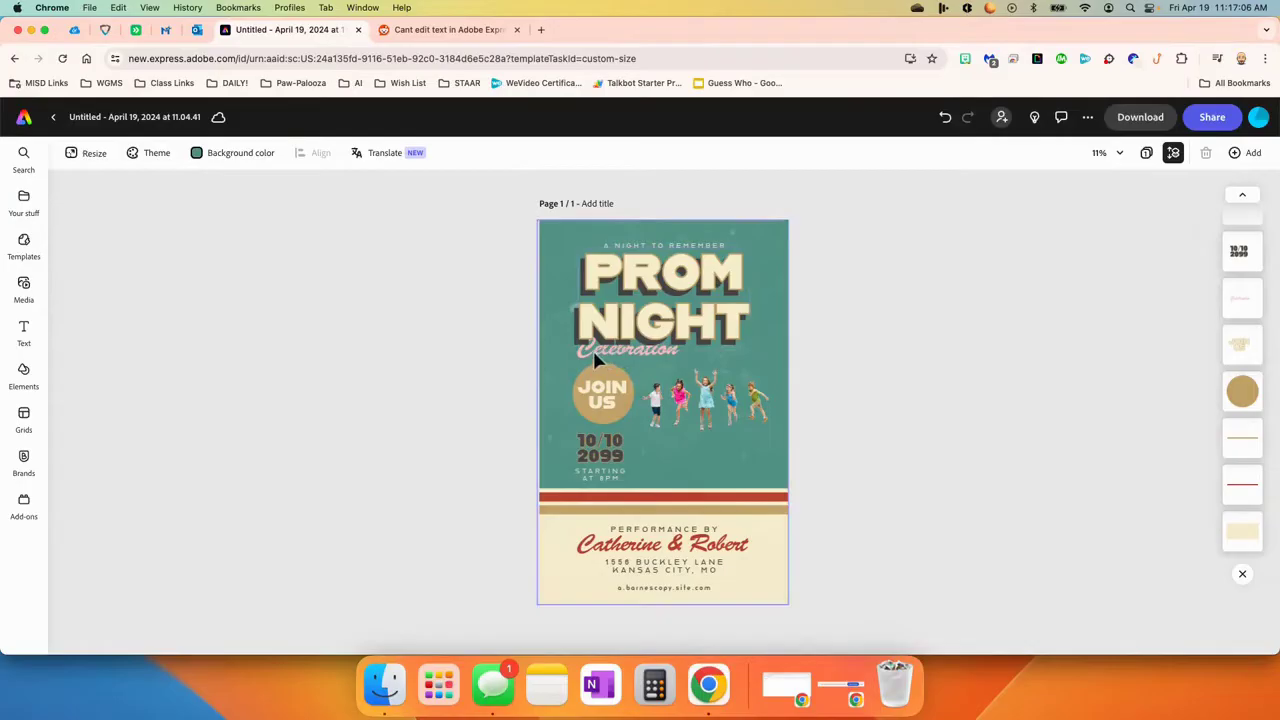
pyautogui.click(675, 284)
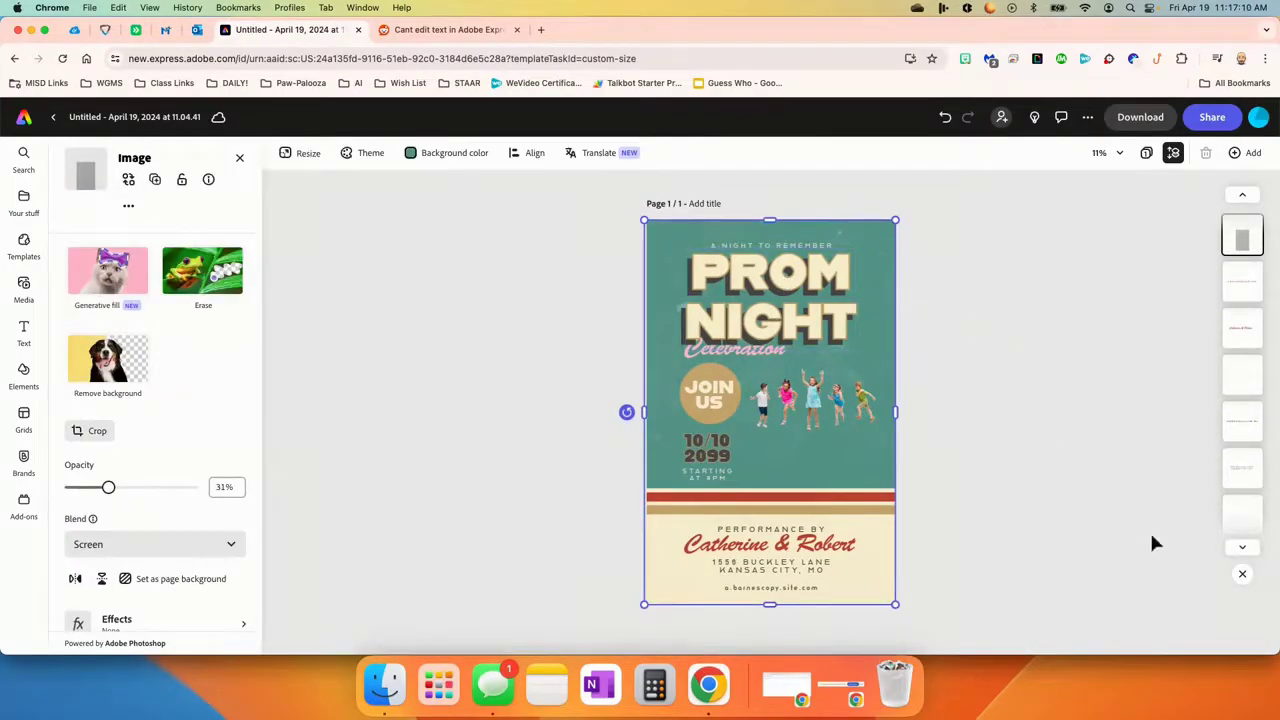
pyautogui.moveTo(1244, 533); pyautogui.dragTo(1240, 252)
pyautogui.click(1242, 258)
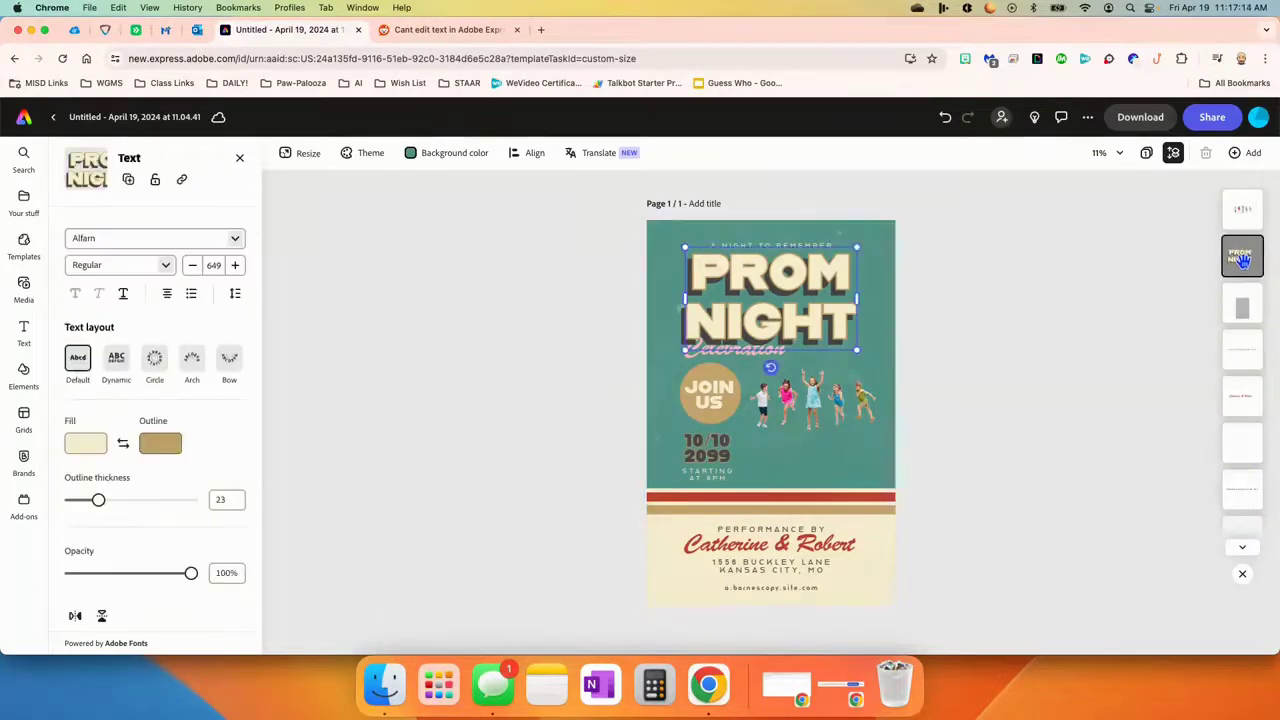
# Step: Replace the headline text PROM NIGHT with SCHOOL DANCE
pyautogui.doubleClick(727, 285)
pyautogui.press('super+a')
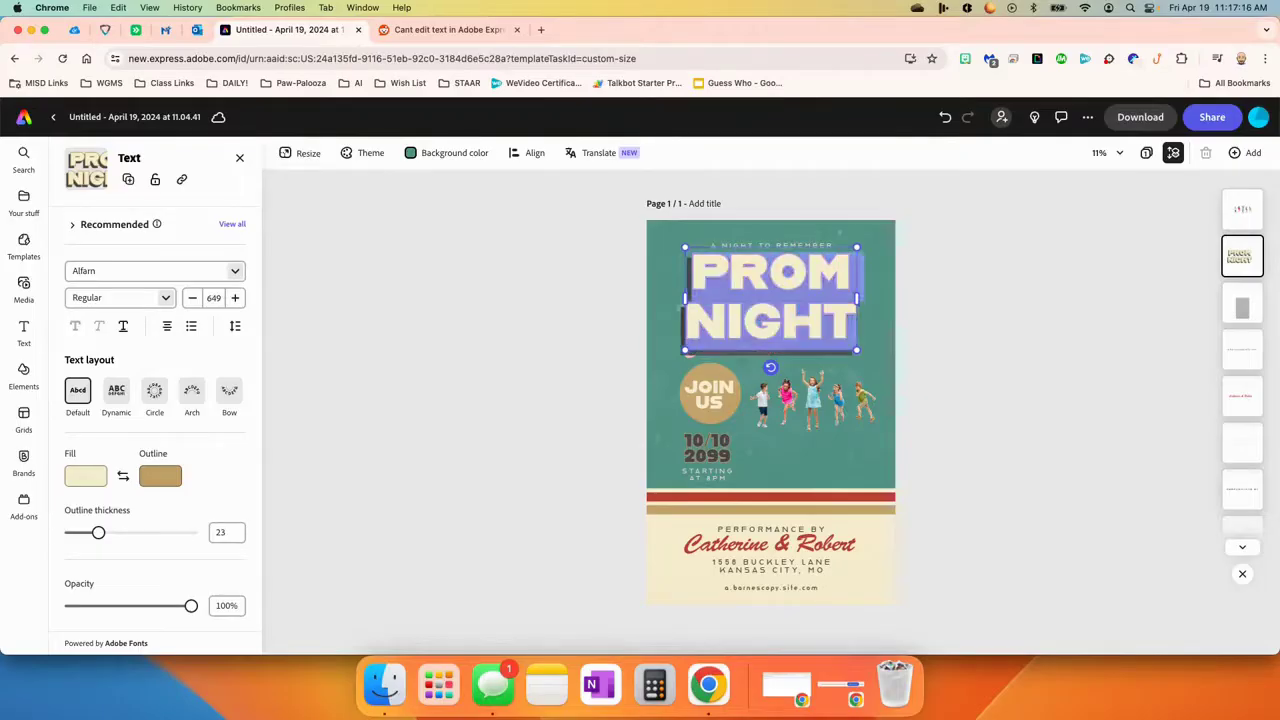
pyautogui.write('SCHOOL')
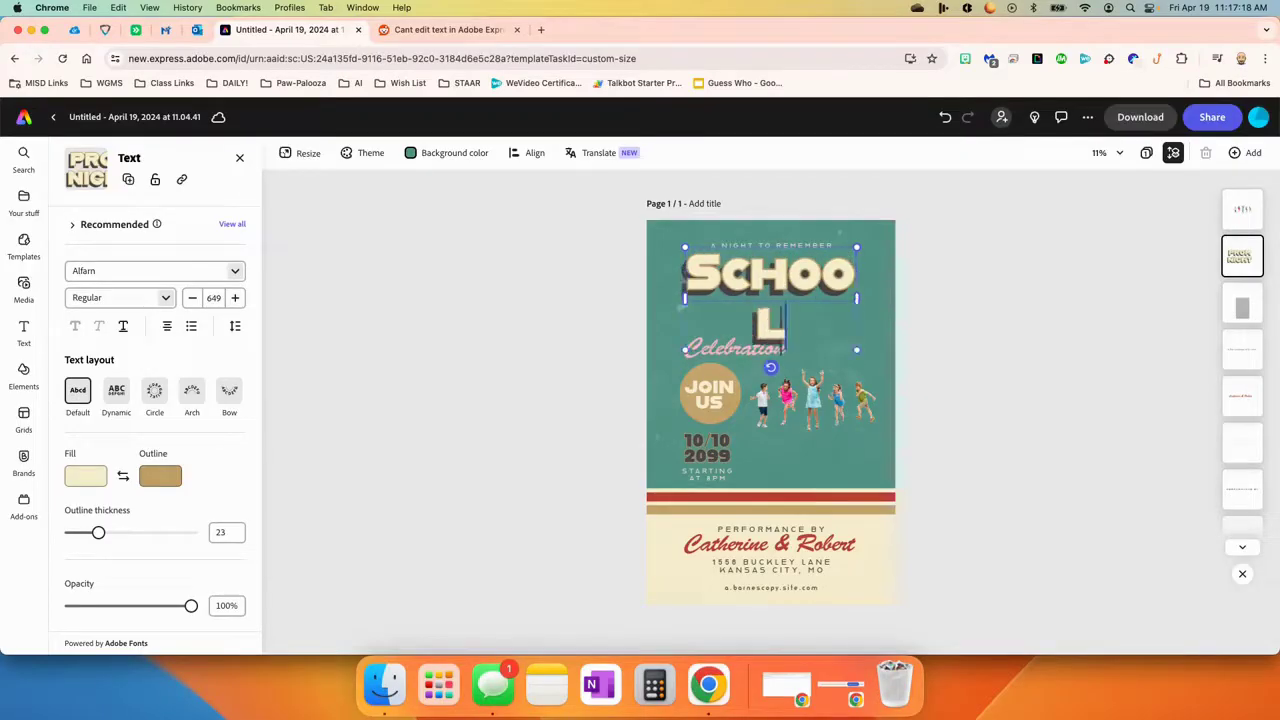
pyautogui.write(' DANCE')
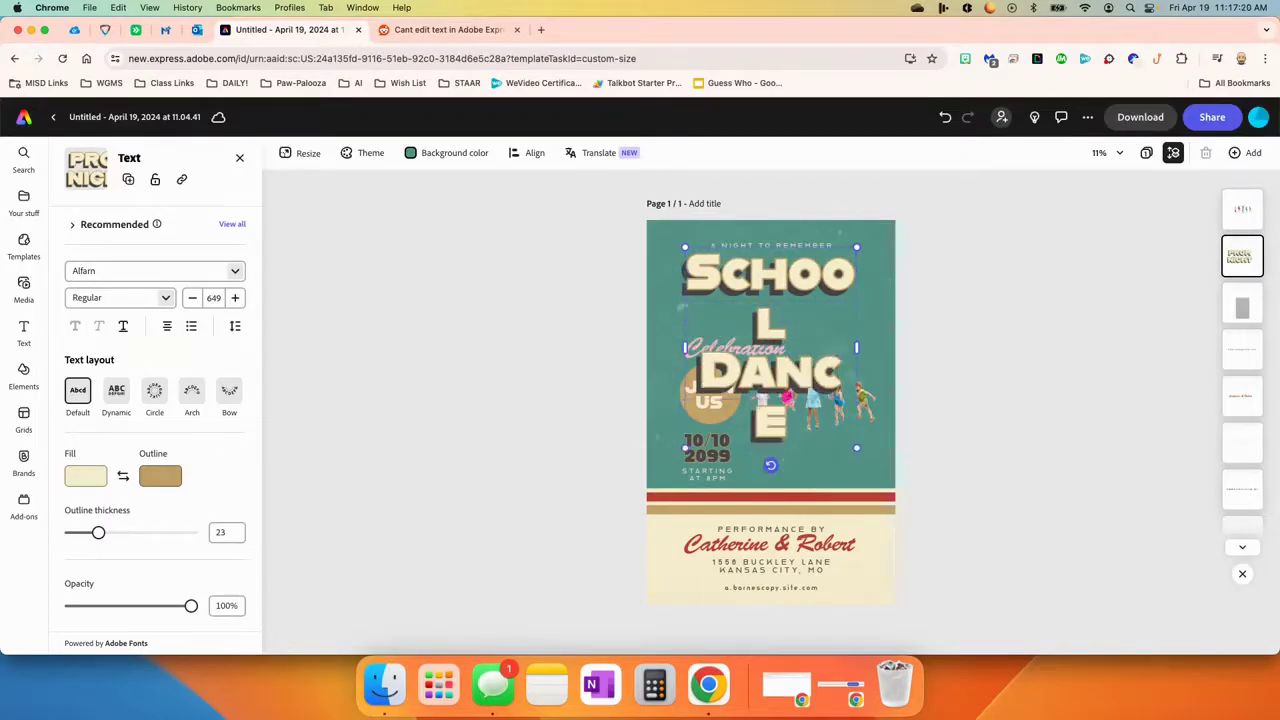
pyautogui.press('super+a')
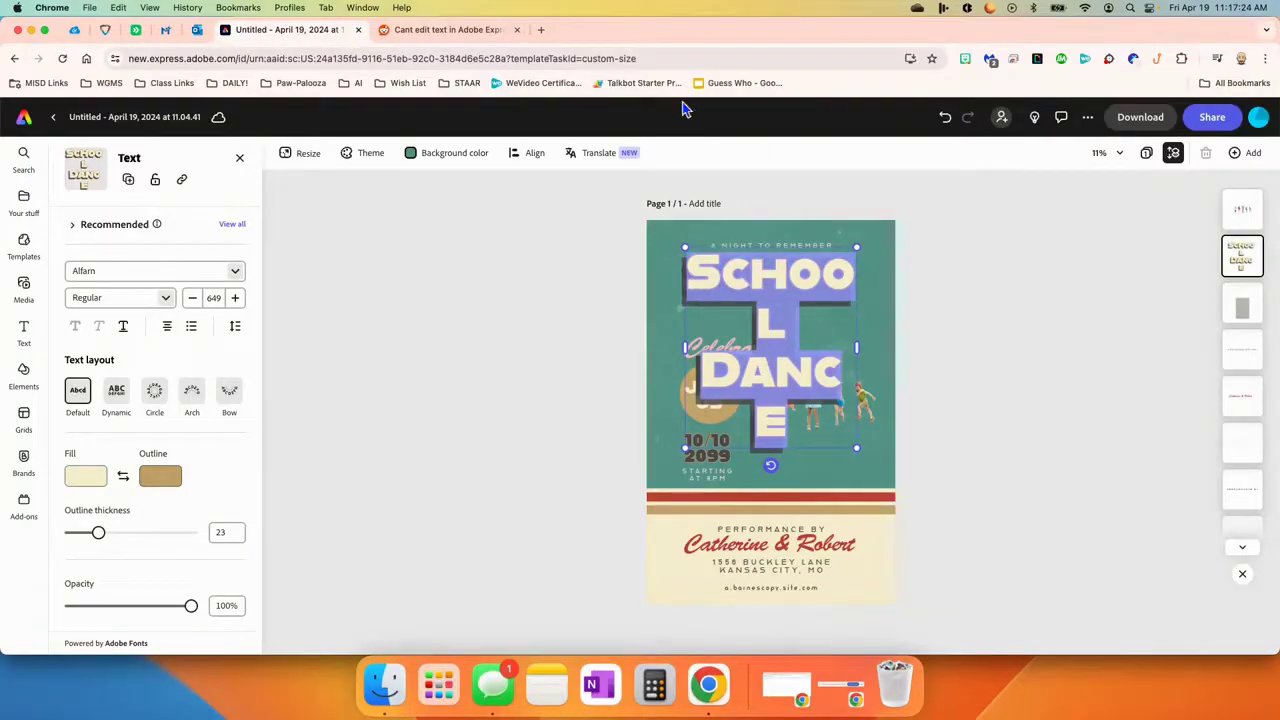
# Step: Set the SCHOOL DANCE headline's font size to 500 so it fits on two lines
pyautogui.click(212, 298)
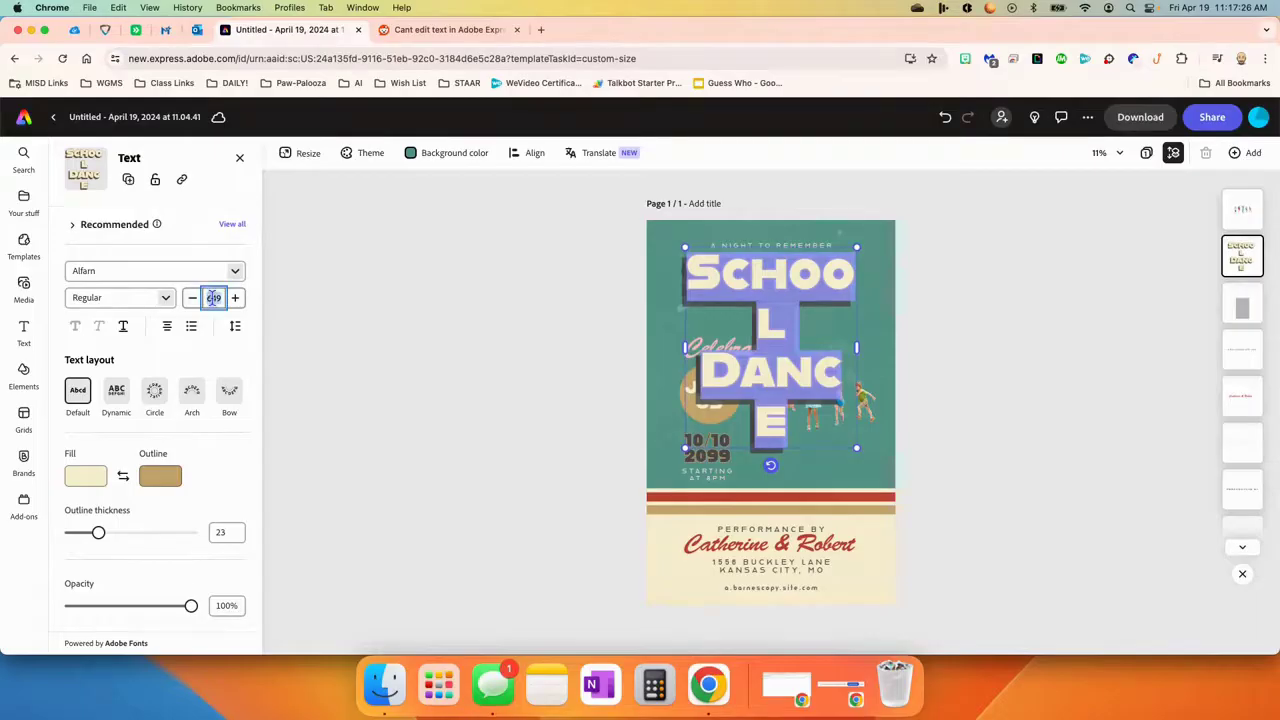
pyautogui.write('6')
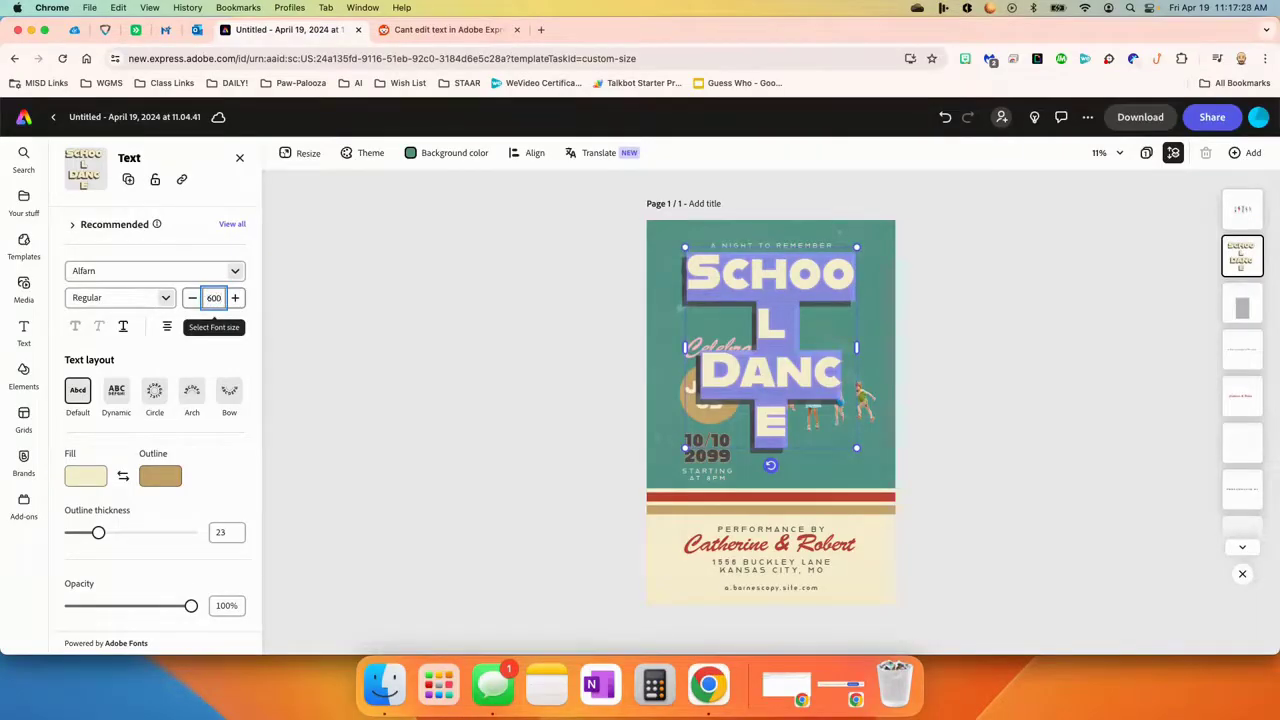
pyautogui.write('00')
pyautogui.press('Return')
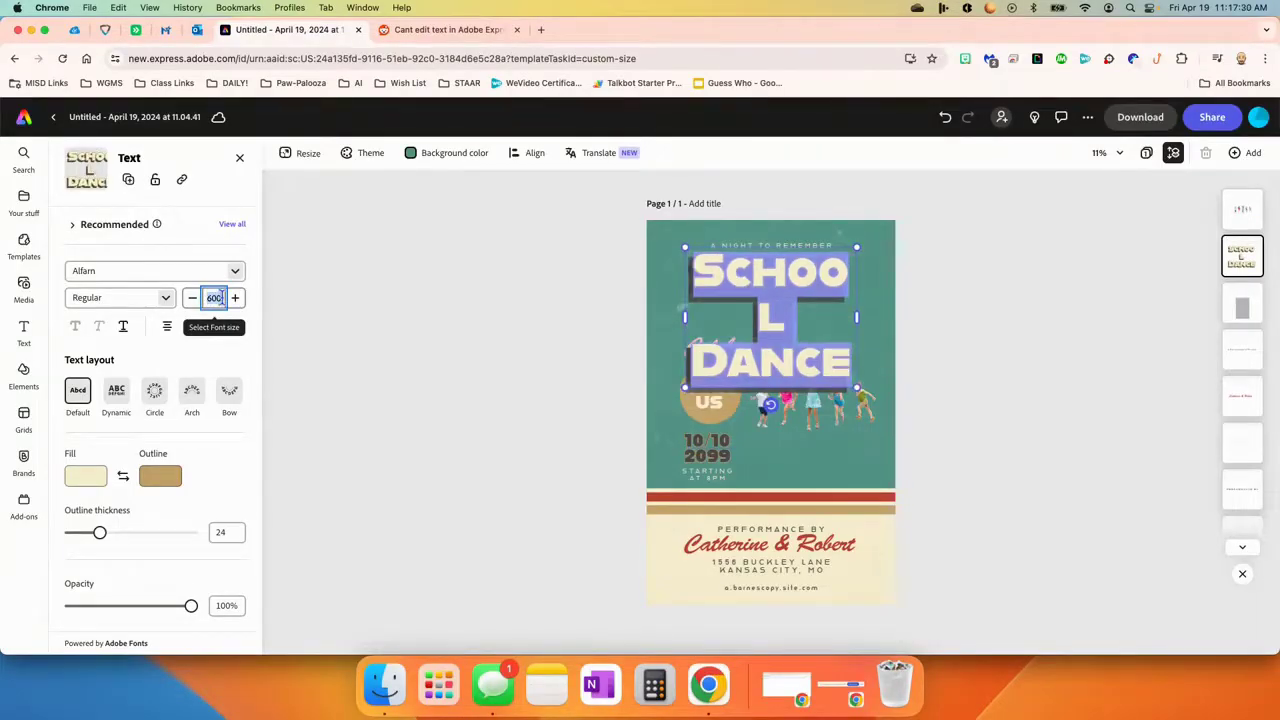
pyautogui.write('500')
pyautogui.press('Return')
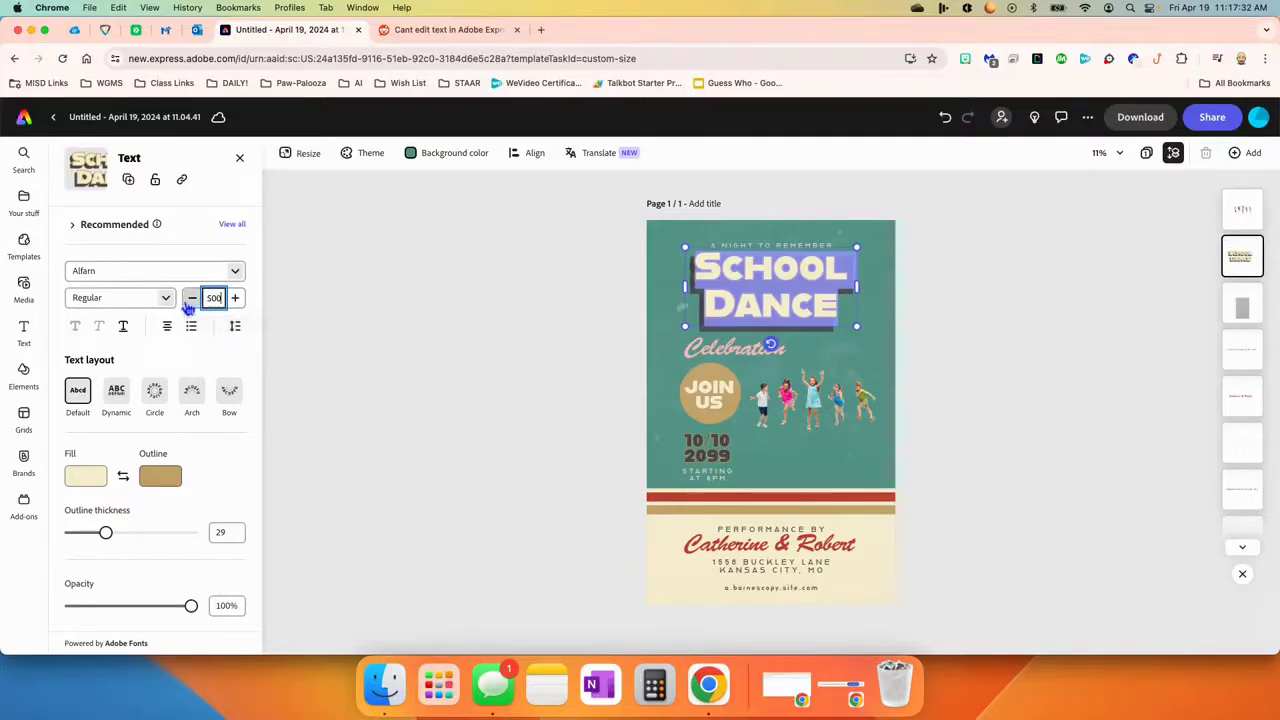
pyautogui.click(1001, 381)
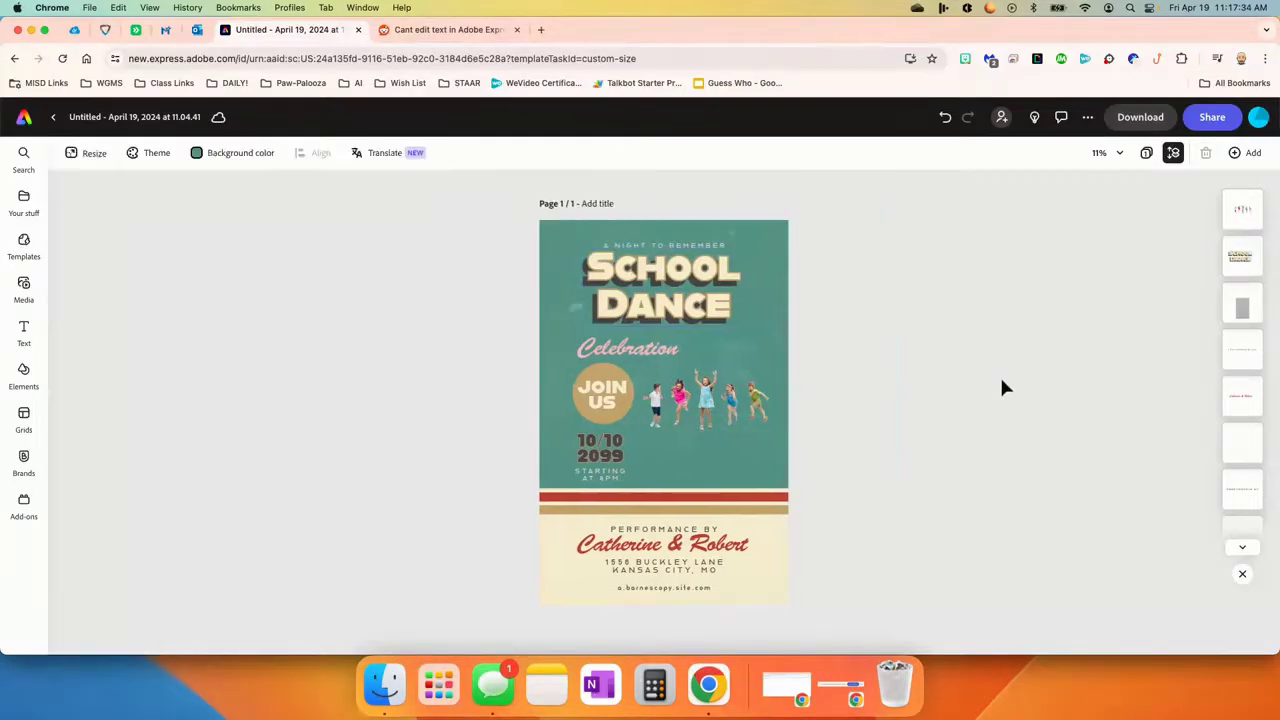
# Step: Select the Celebration text from the layer list and bring it forward one layer
pyautogui.click(610, 352)
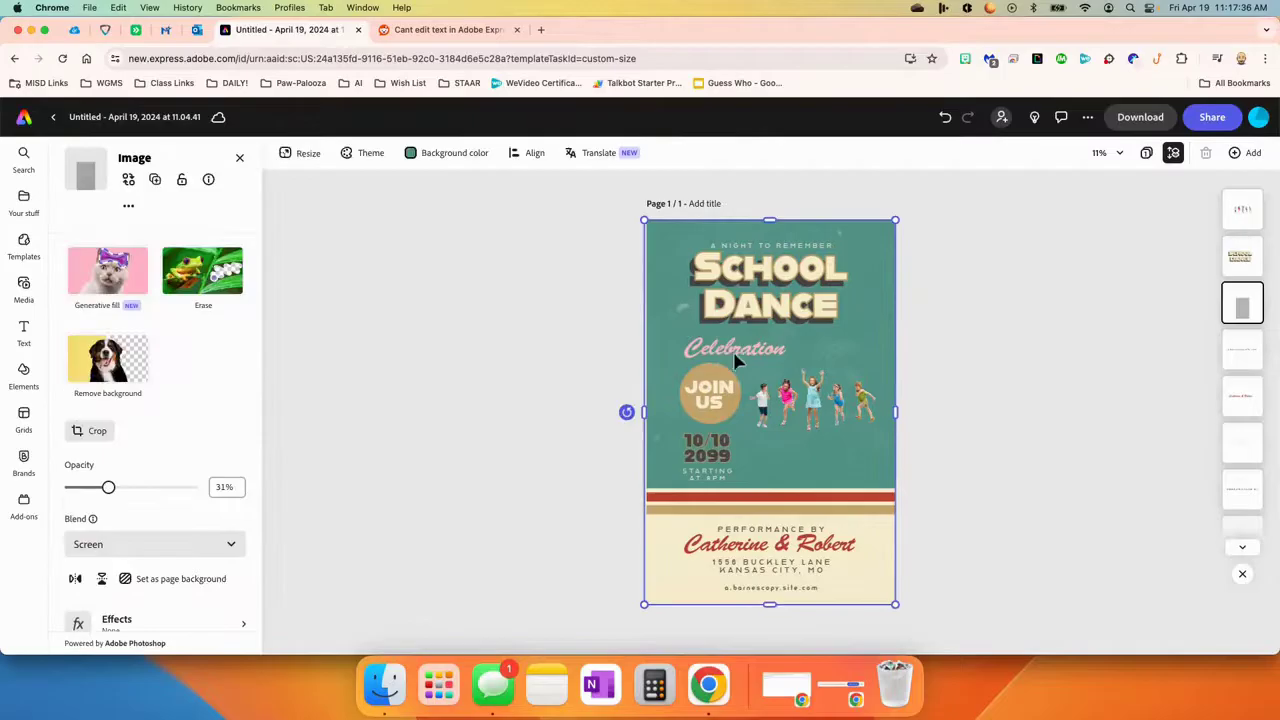
pyautogui.scroll(-5, 1243, 345)
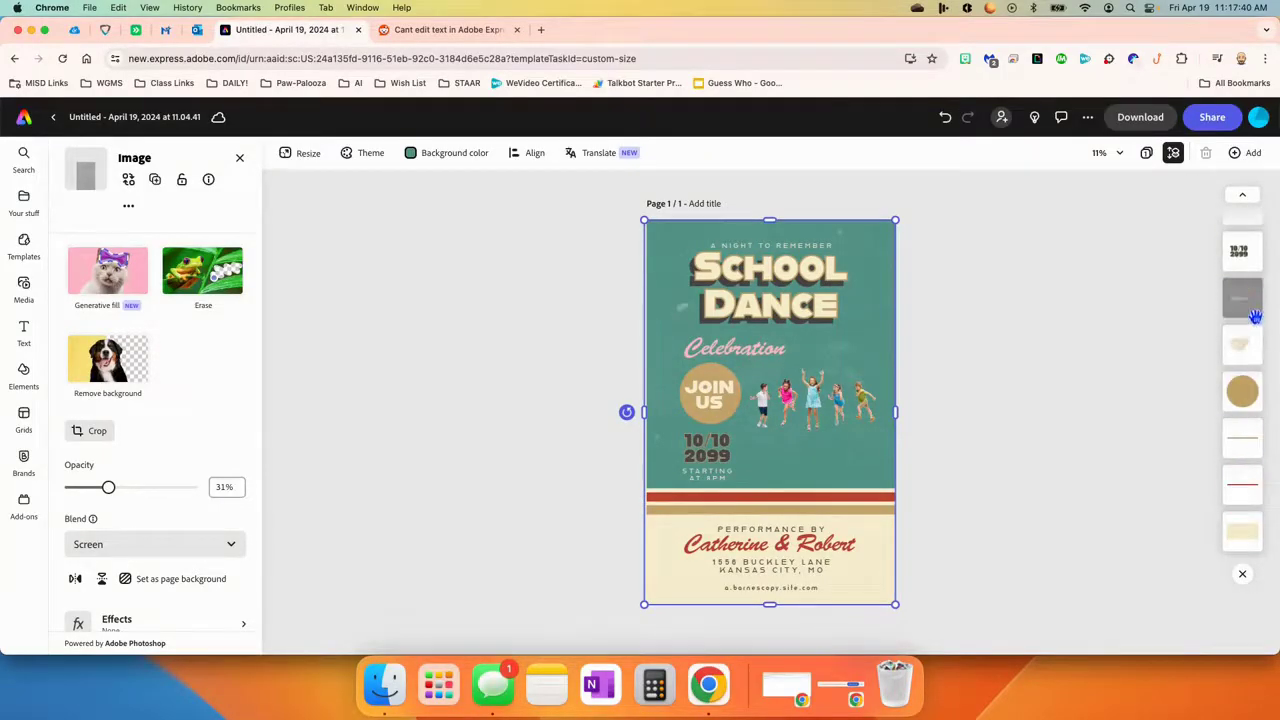
pyautogui.click(1242, 297)
pyautogui.doubleClick(866, 370)
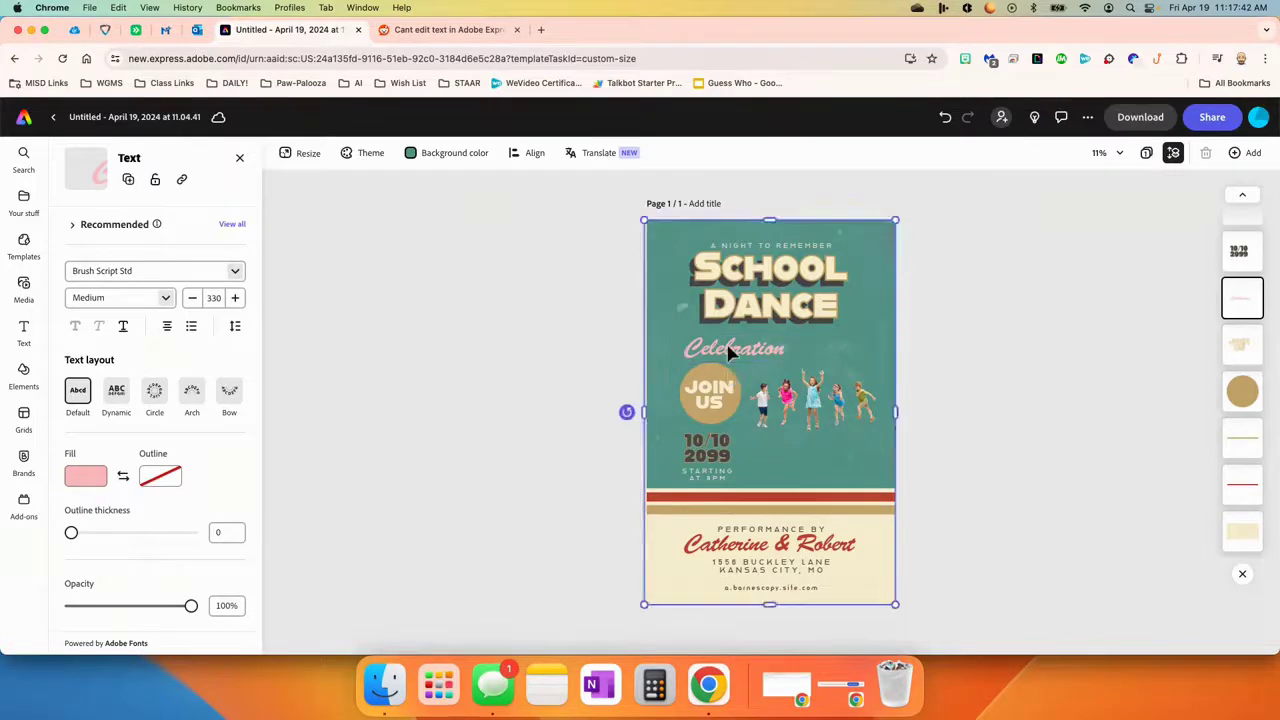
pyautogui.click(1004, 375)
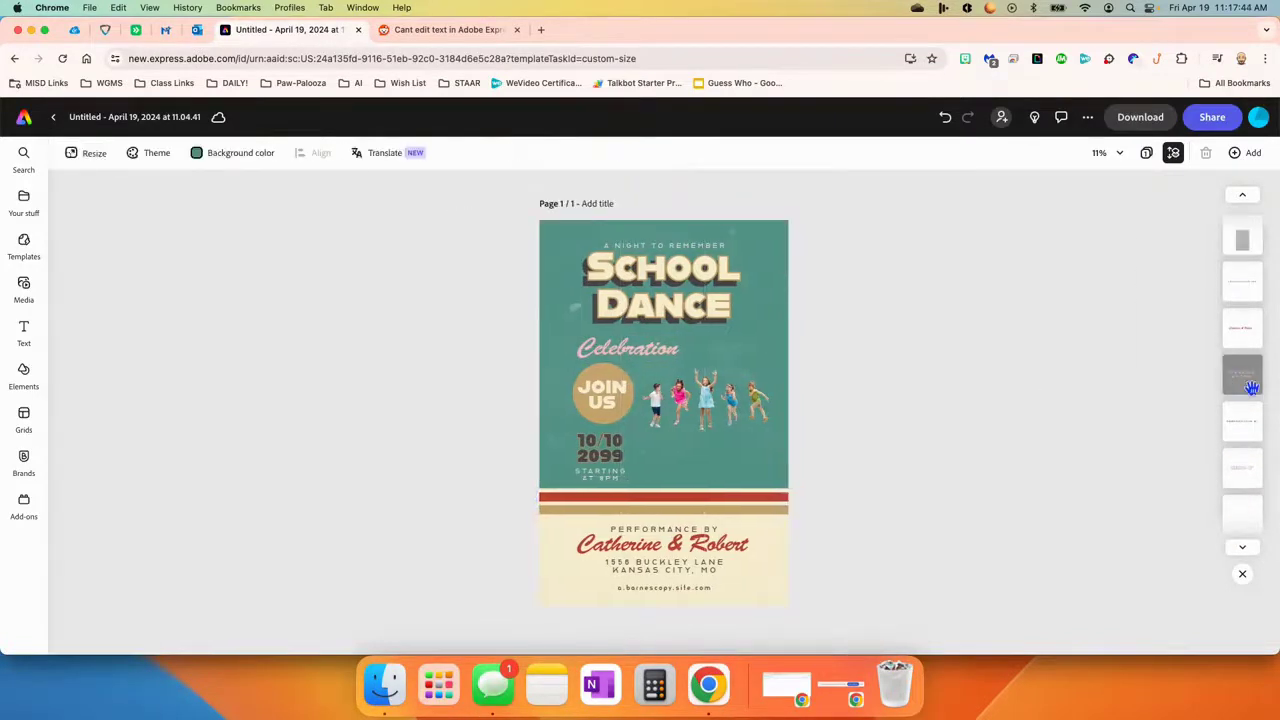
pyautogui.click(1242, 297)
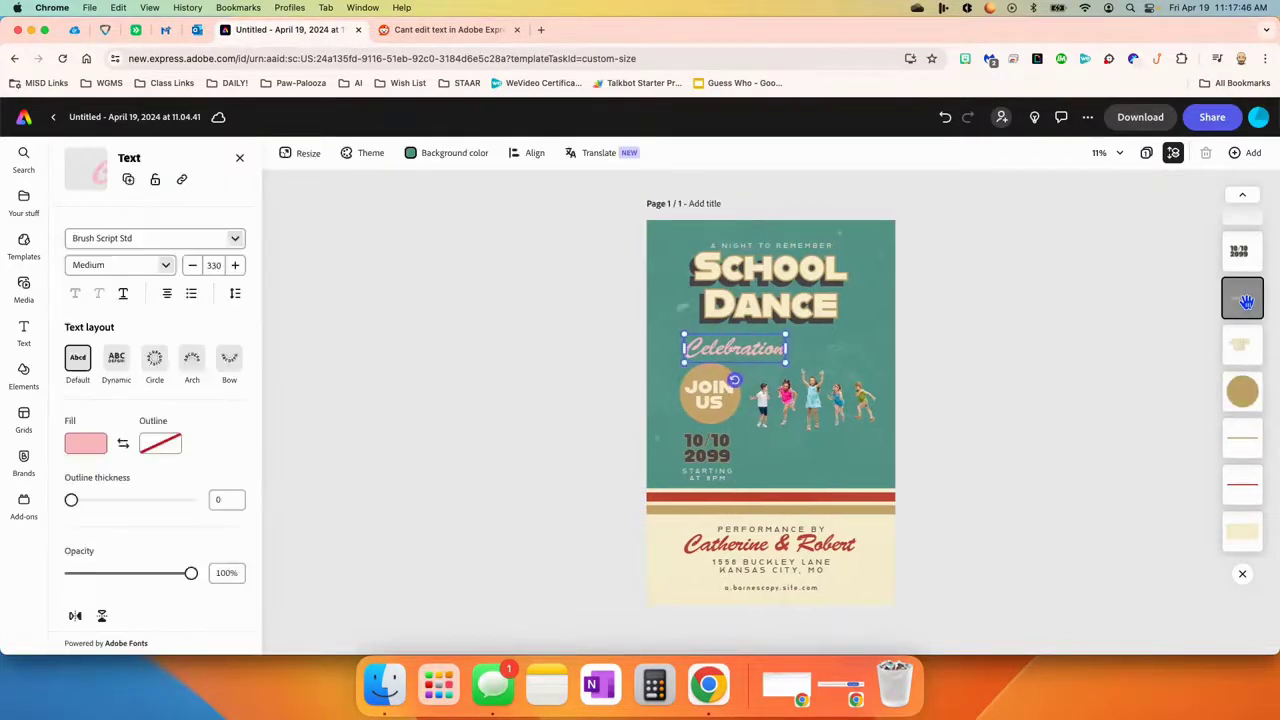
pyautogui.rightClick(717, 358)
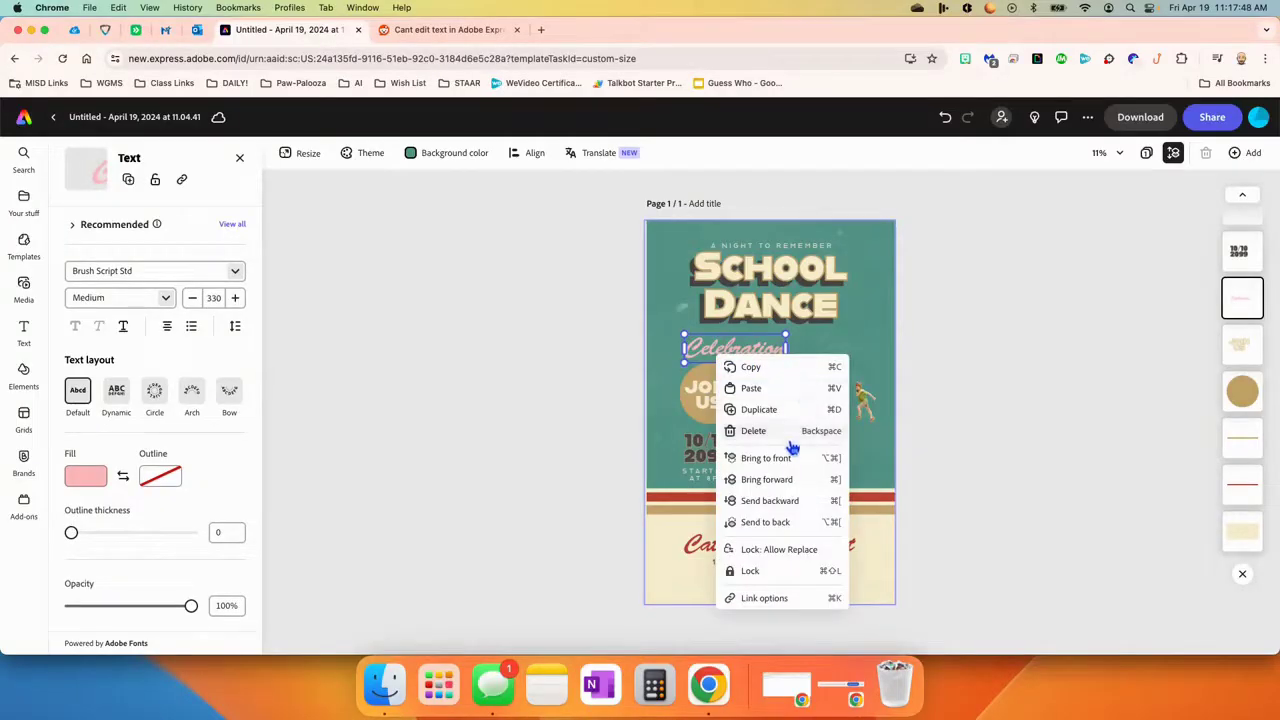
pyautogui.click(771, 454)
# Step: Replace the word Celebration with 'See you there!'
pyautogui.doubleClick(731, 342)
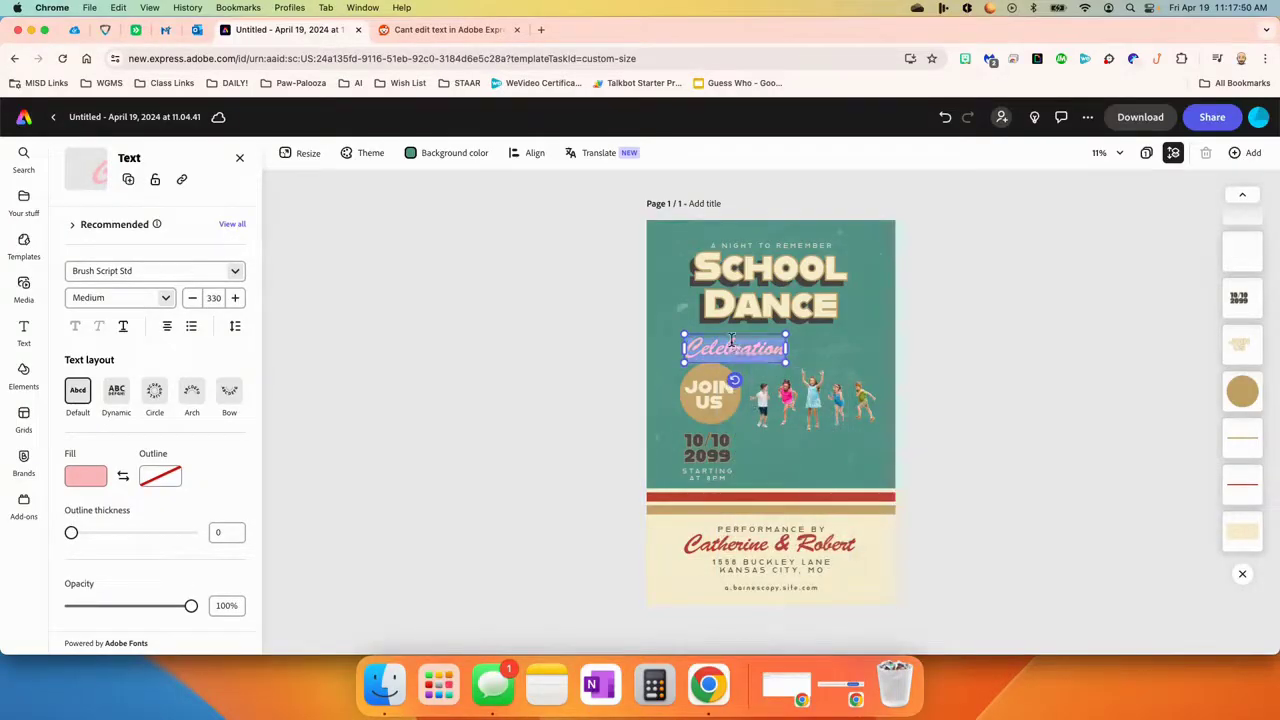
pyautogui.press('BackSpace')
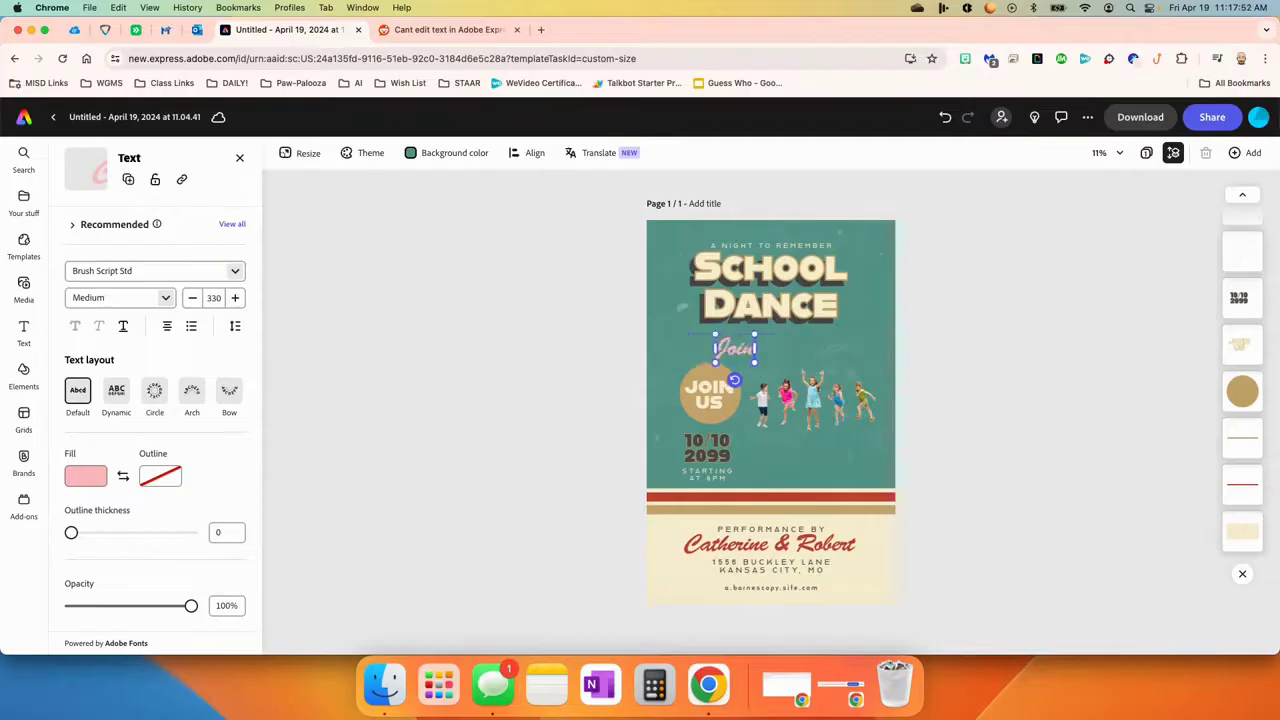
pyautogui.write('ce')
pyautogui.press('BackSpace')
pyautogui.press('BackSpace')
pyautogui.write('See you there!')
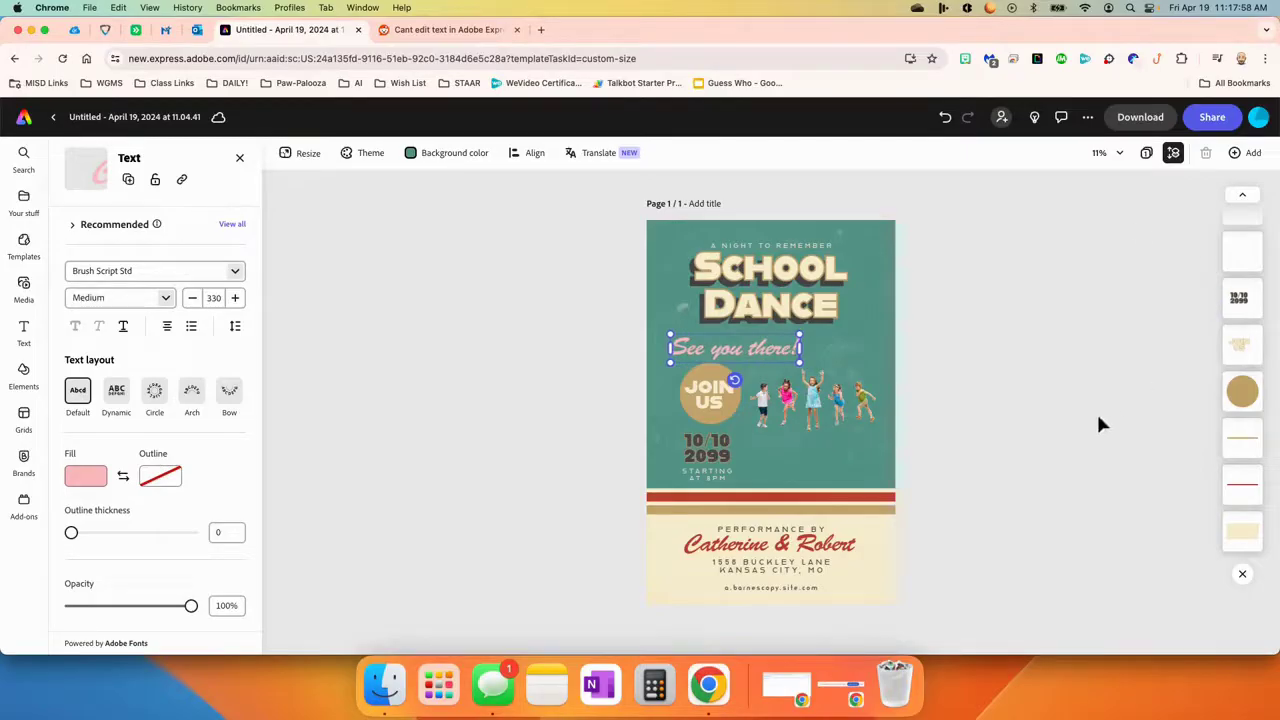
# Step: Select the 10/10 2099 date text in the layers list and bring it to the front
pyautogui.click(937, 492)
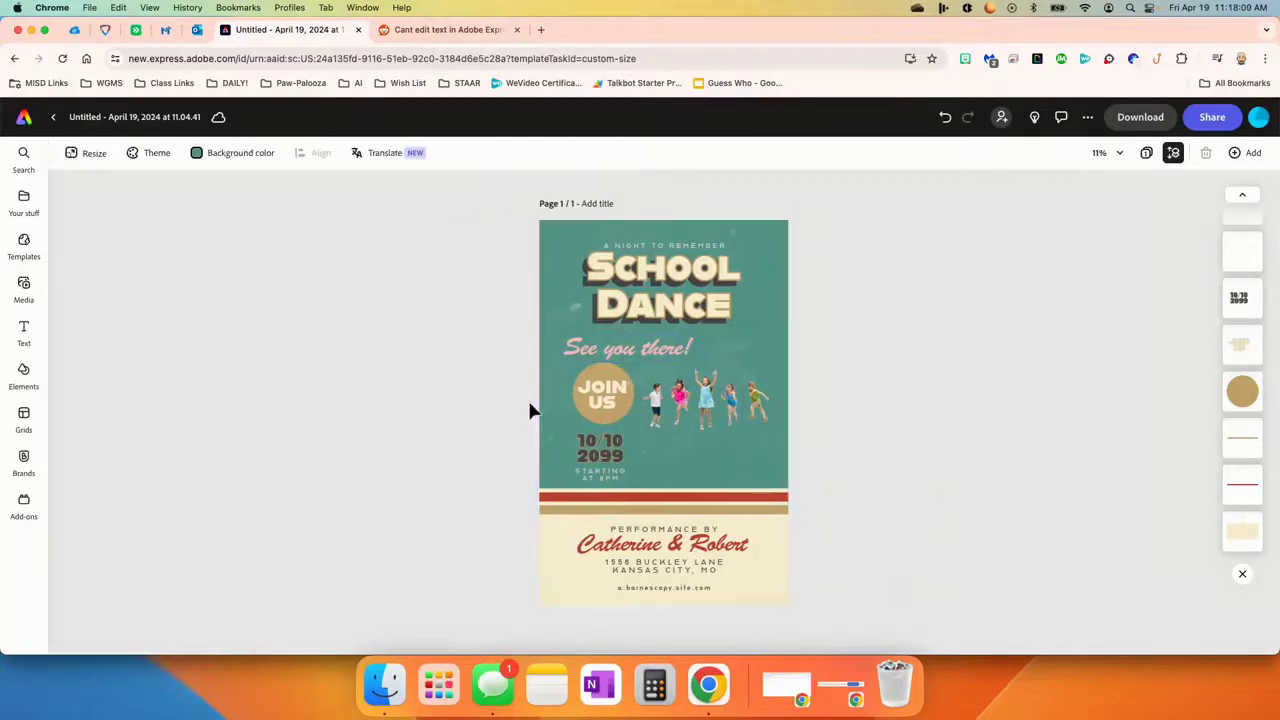
pyautogui.click(664, 529)
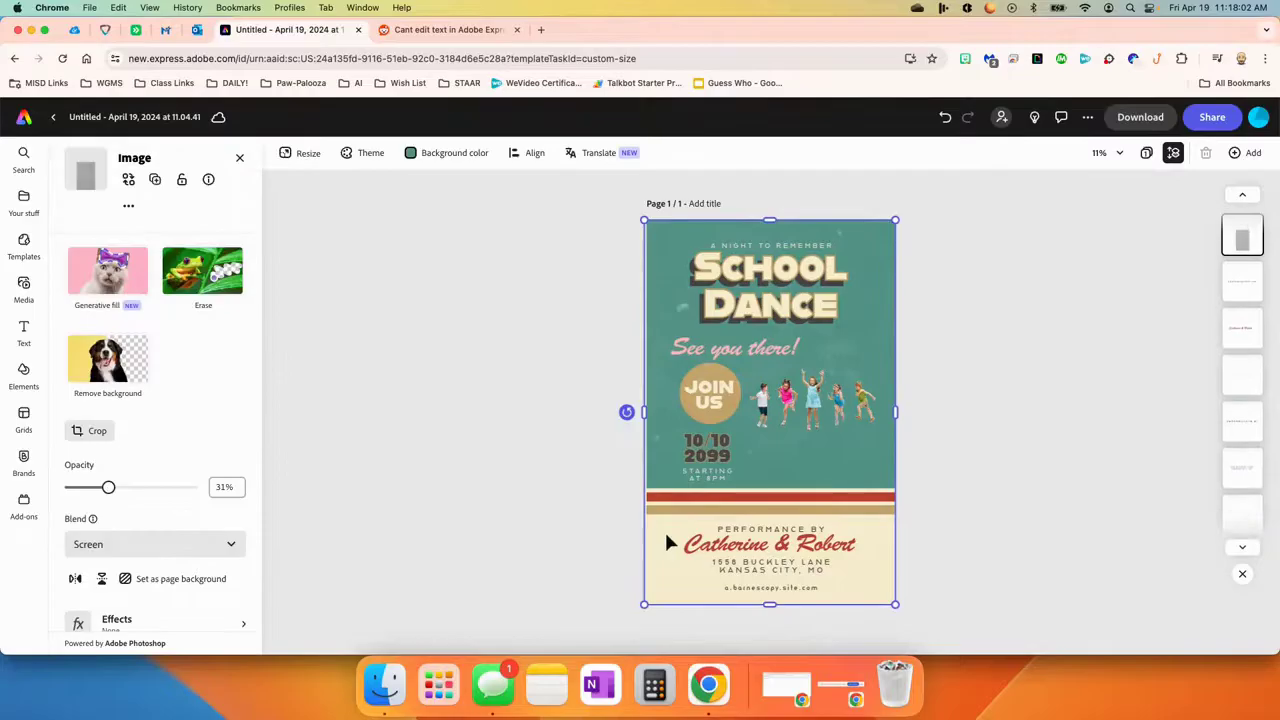
pyautogui.scroll(-5, 1250, 380)
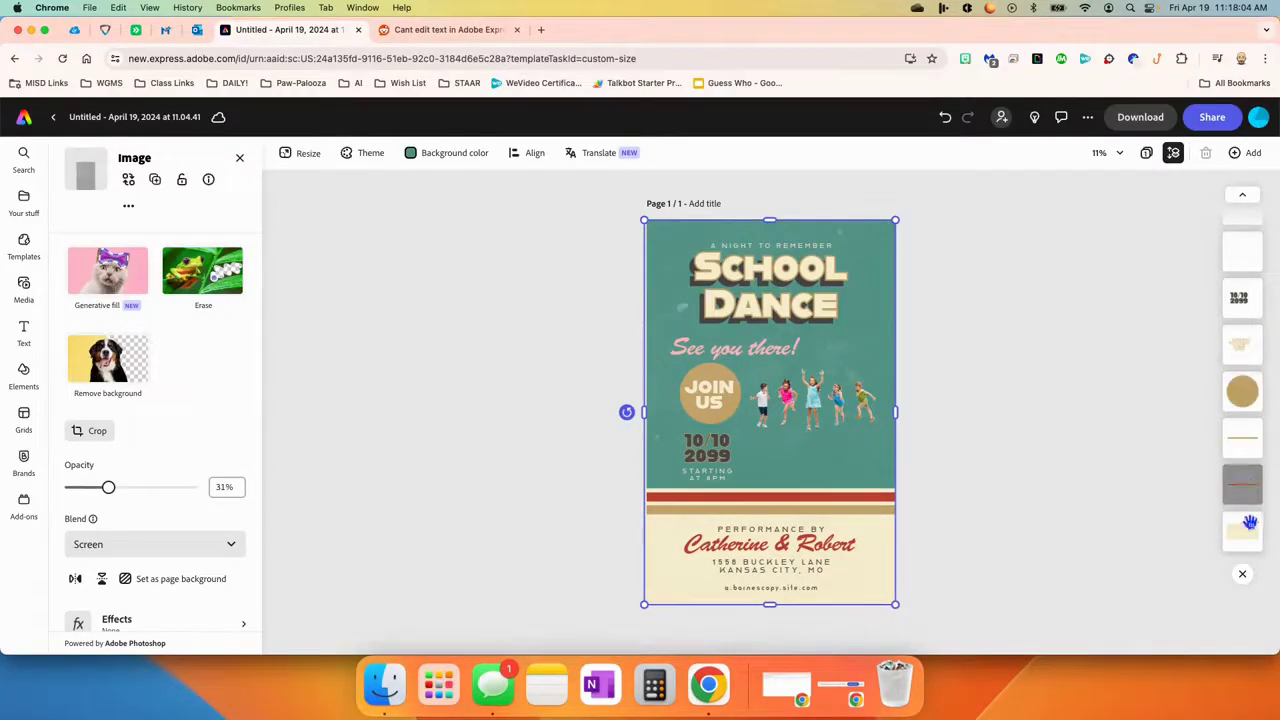
pyautogui.scroll(3, 1250, 440)
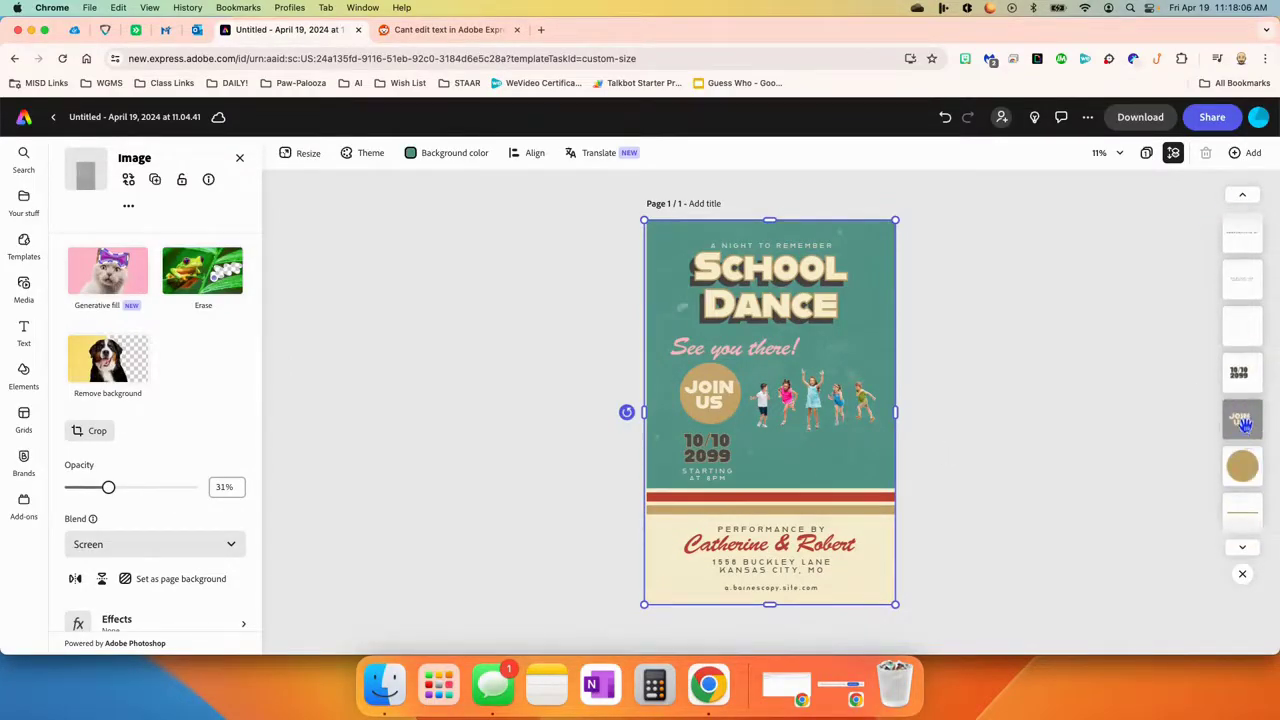
pyautogui.scroll(1, 1244, 424)
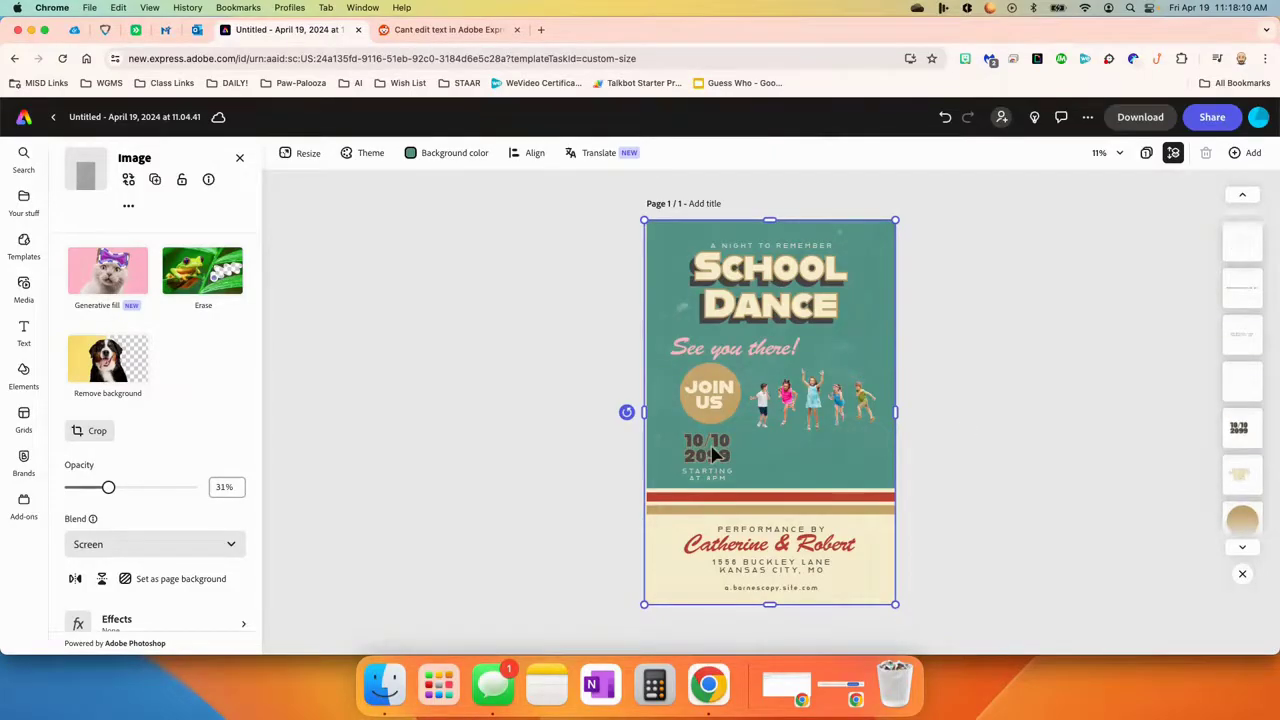
pyautogui.click(1252, 436)
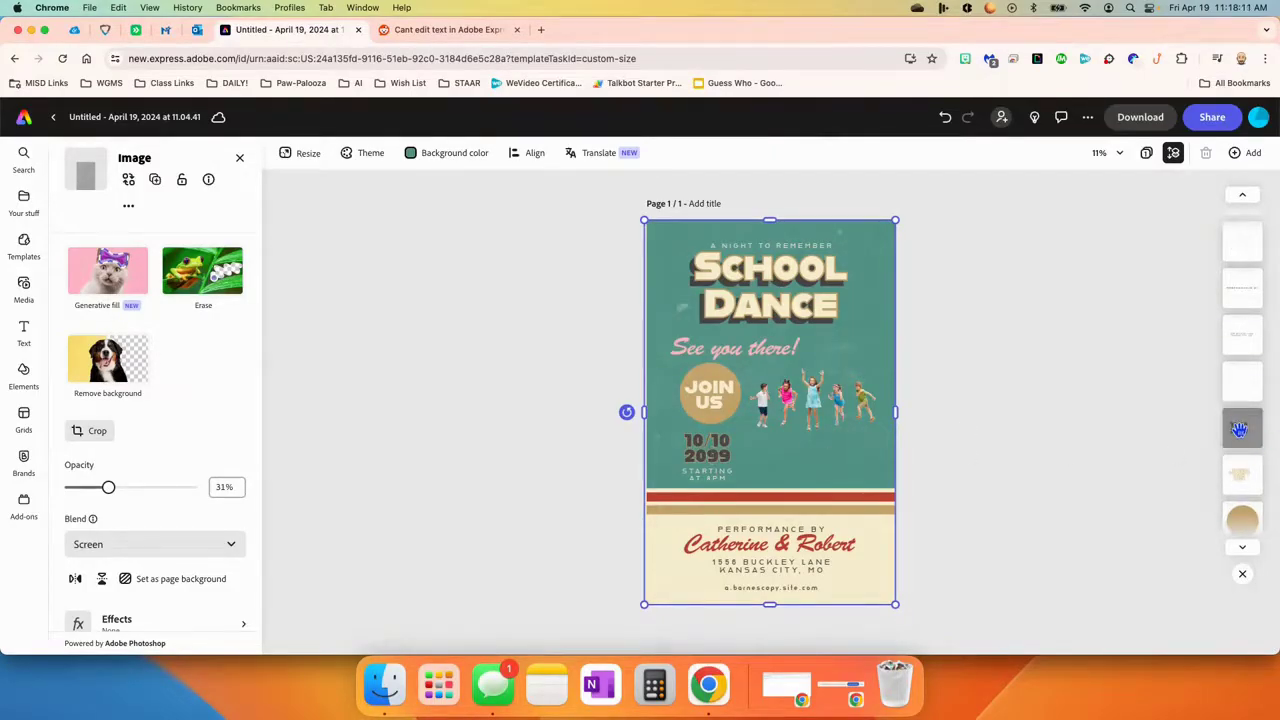
pyautogui.rightClick(709, 449)
pyautogui.click(762, 300)
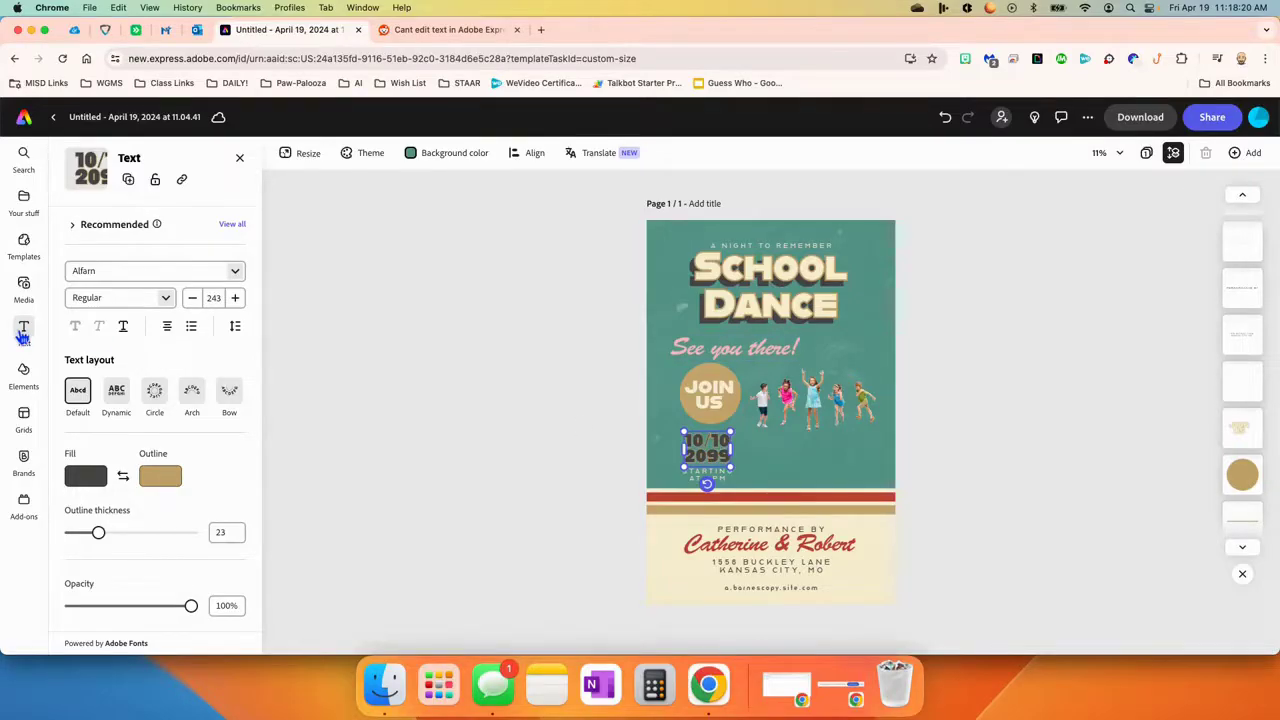
# Step: Drop a trial black brush stroke from Elements beside the date, delete it, and browse the Elements row
pyautogui.click(25, 378)
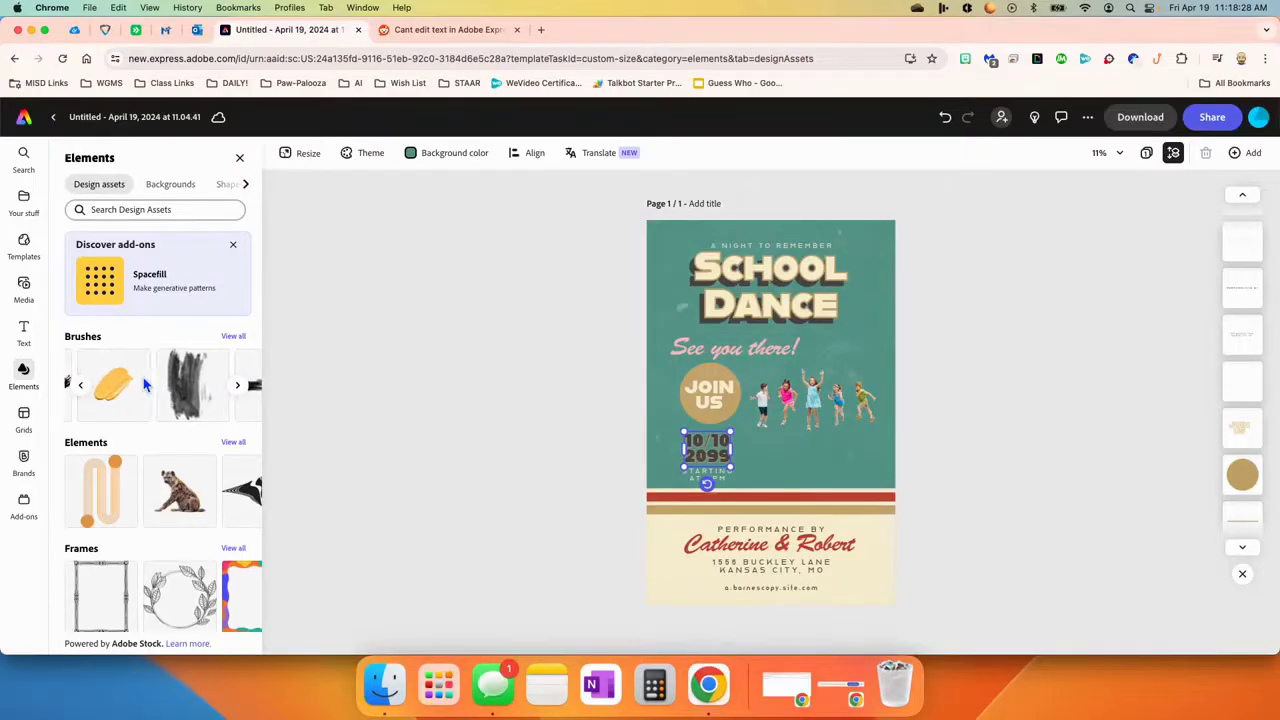
pyautogui.moveTo(198, 380)
pyautogui.mouseDown()
pyautogui.moveTo(889, 430)
pyautogui.moveTo(762, 416)
pyautogui.moveTo(764, 455)
pyautogui.mouseUp()
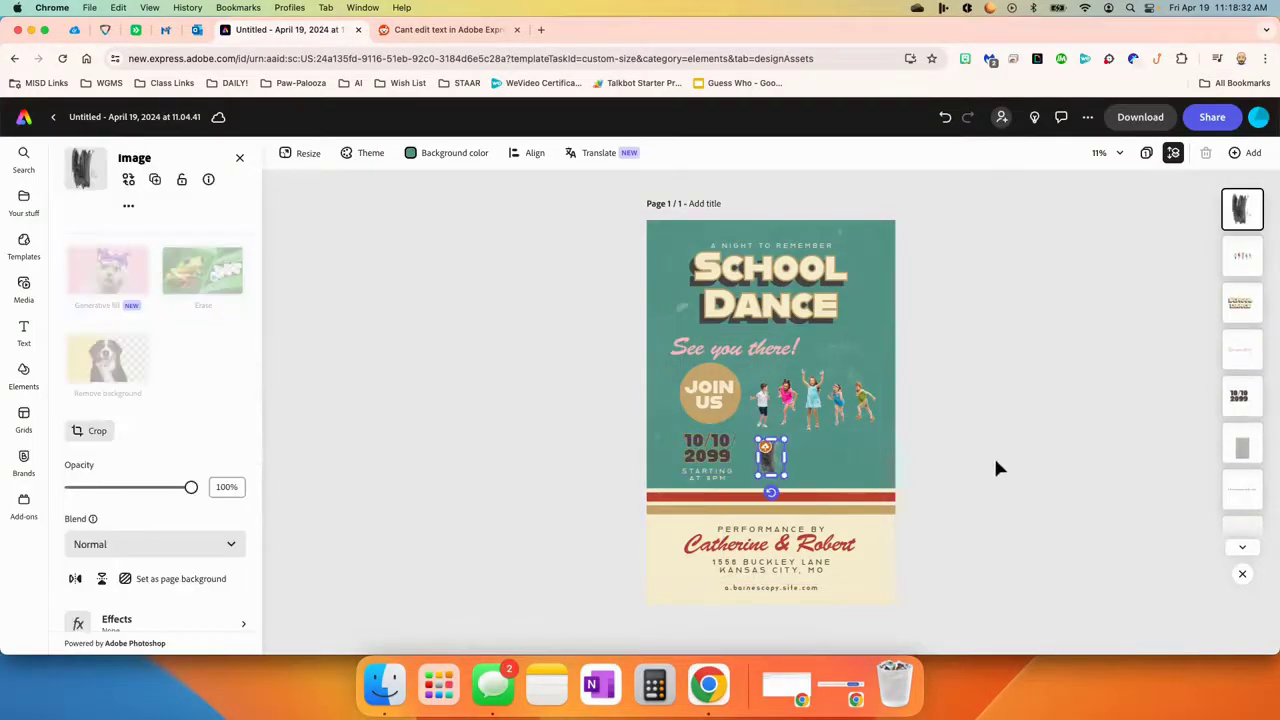
pyautogui.click(995, 455)
pyautogui.click(768, 462)
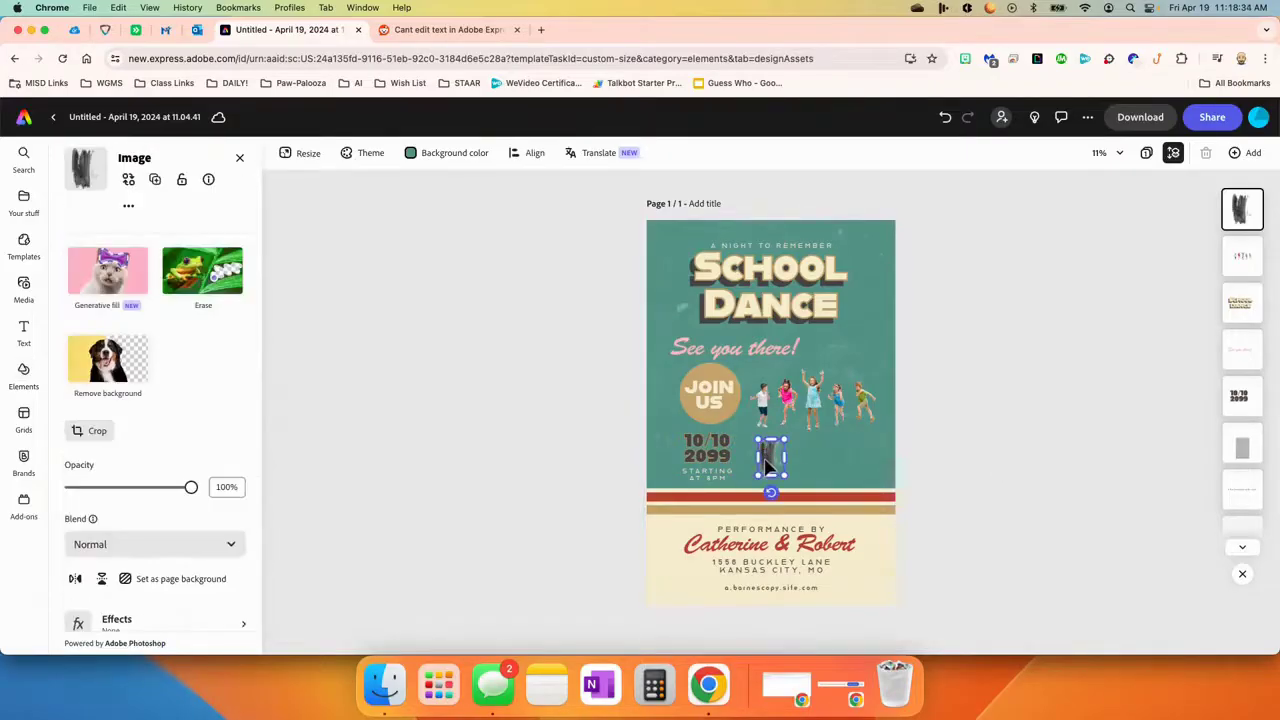
pyautogui.press('Delete')
pyautogui.hscroll(5, 193, 465)
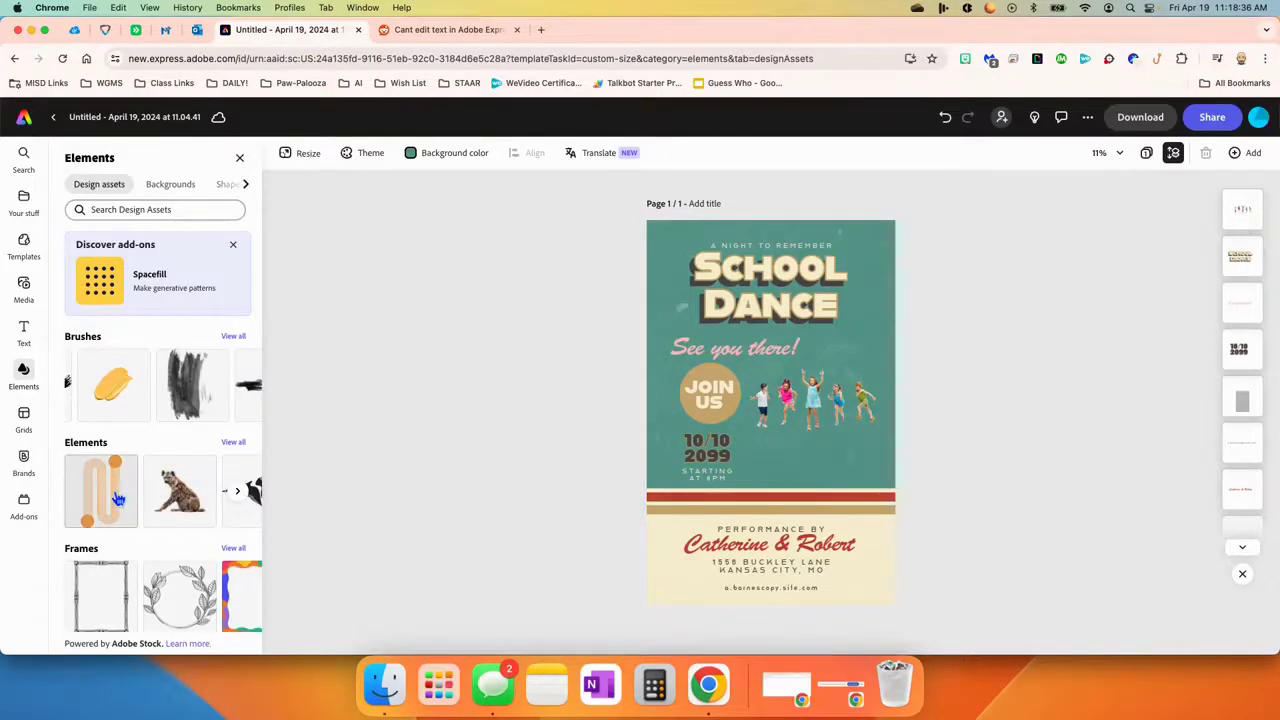
pyautogui.hscroll(5, 120, 497)
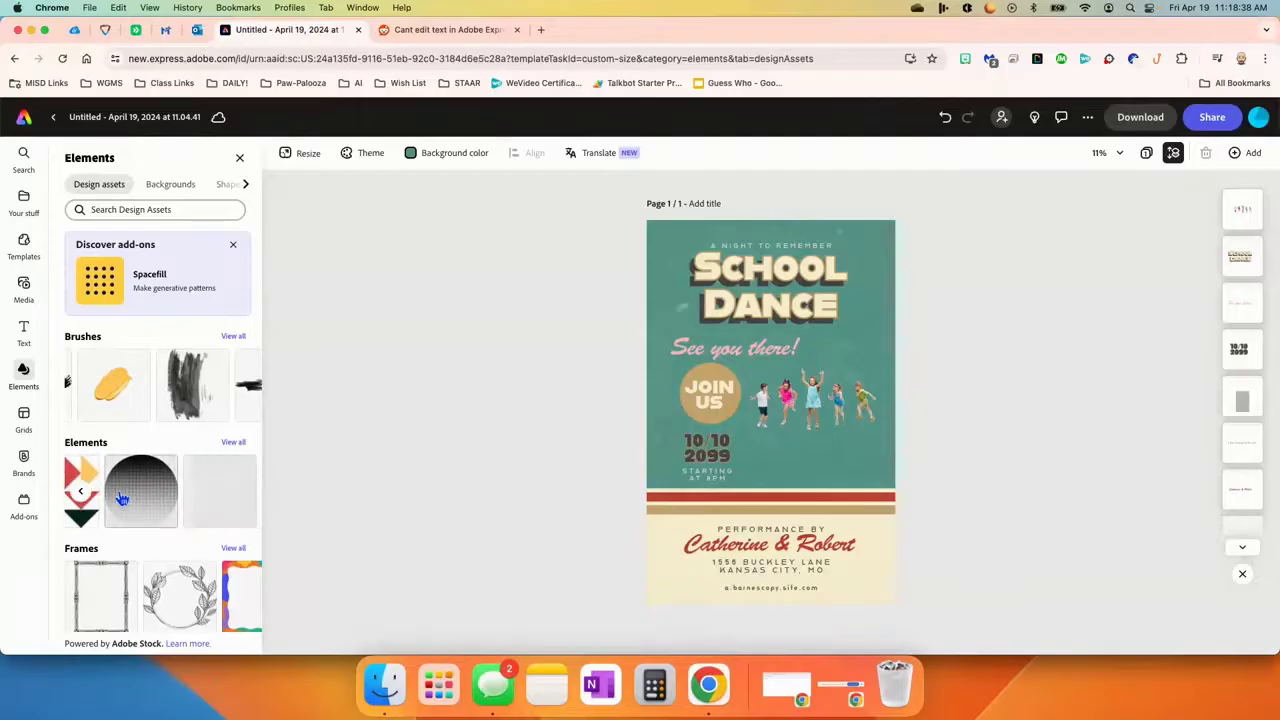
pyautogui.hscroll(5, 116, 595)
pyautogui.hscroll(-5, 116, 595)
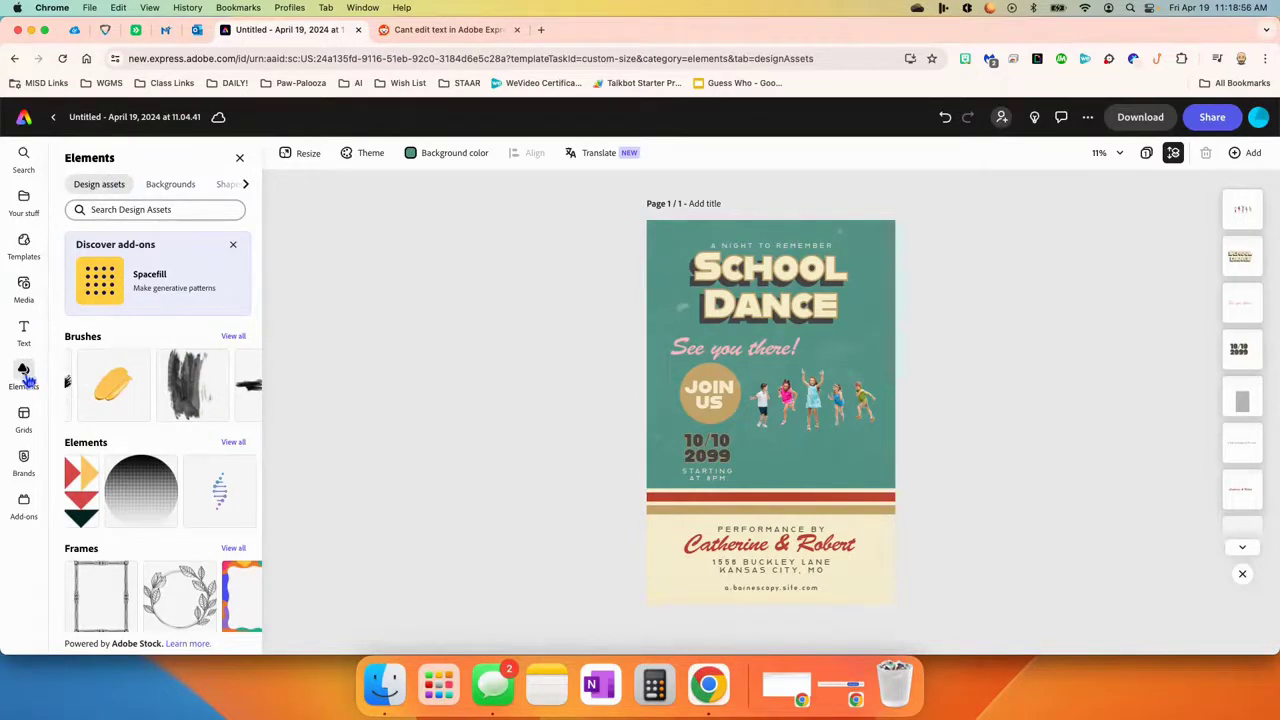
# Step: Browse the Backgrounds, Shapes and Icons categories in Elements
pyautogui.click(170, 184)
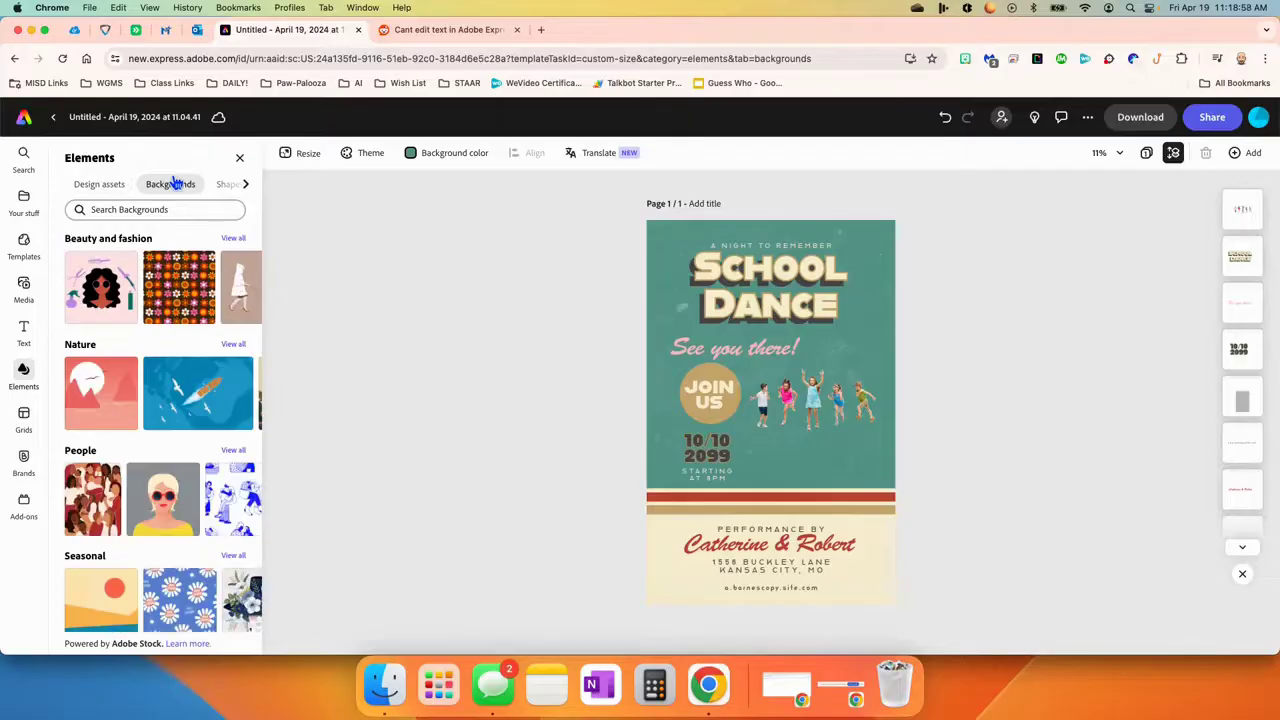
pyautogui.click(227, 186)
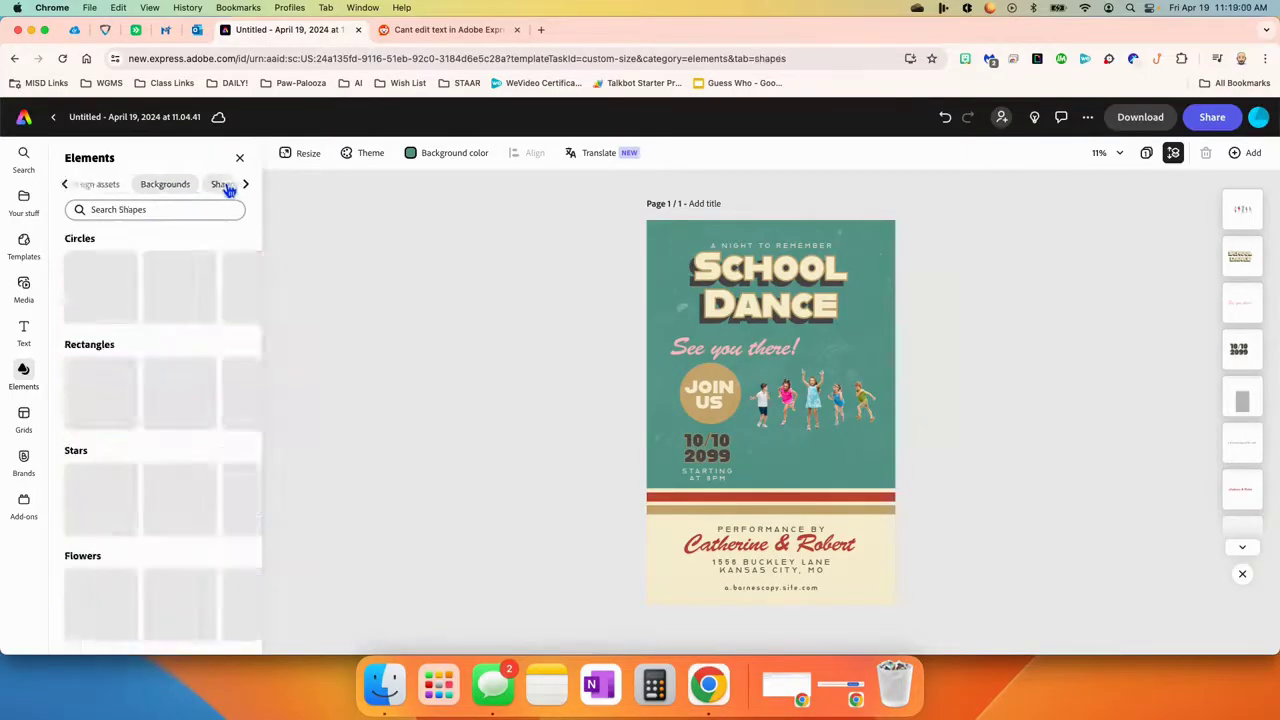
pyautogui.scroll(-3, 160, 370)
pyautogui.scroll(3, 200, 290)
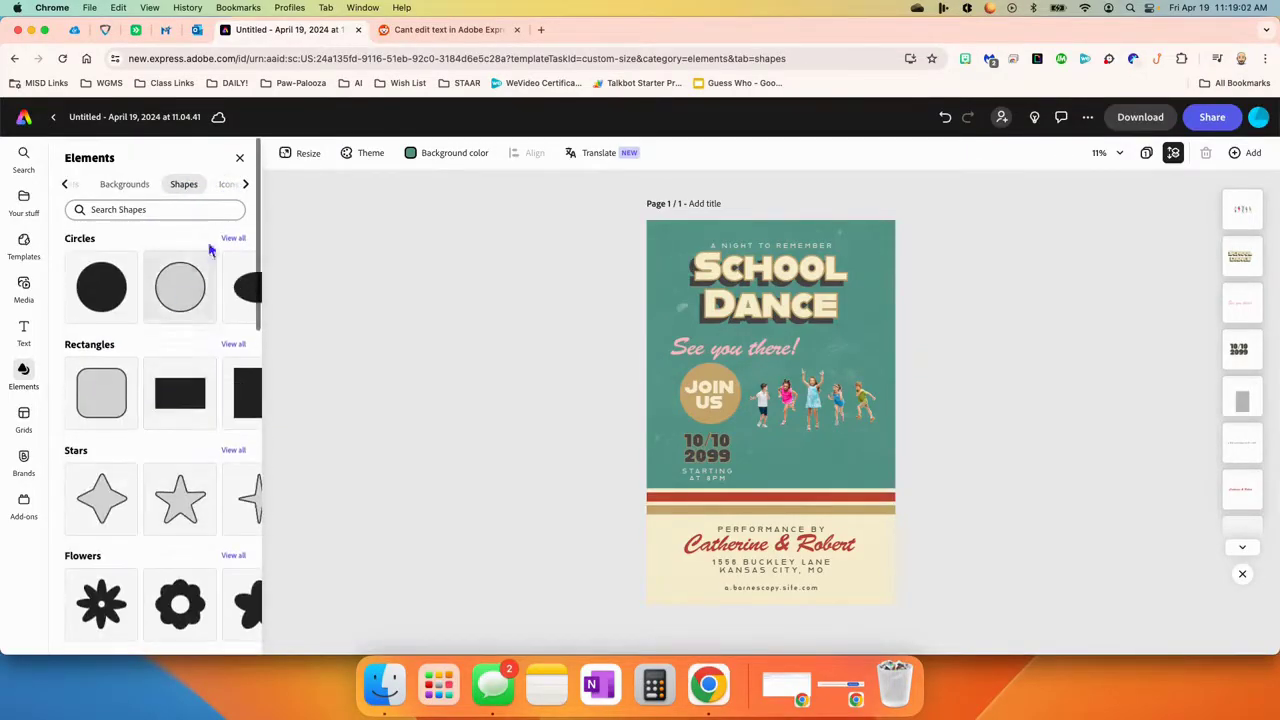
pyautogui.click(229, 186)
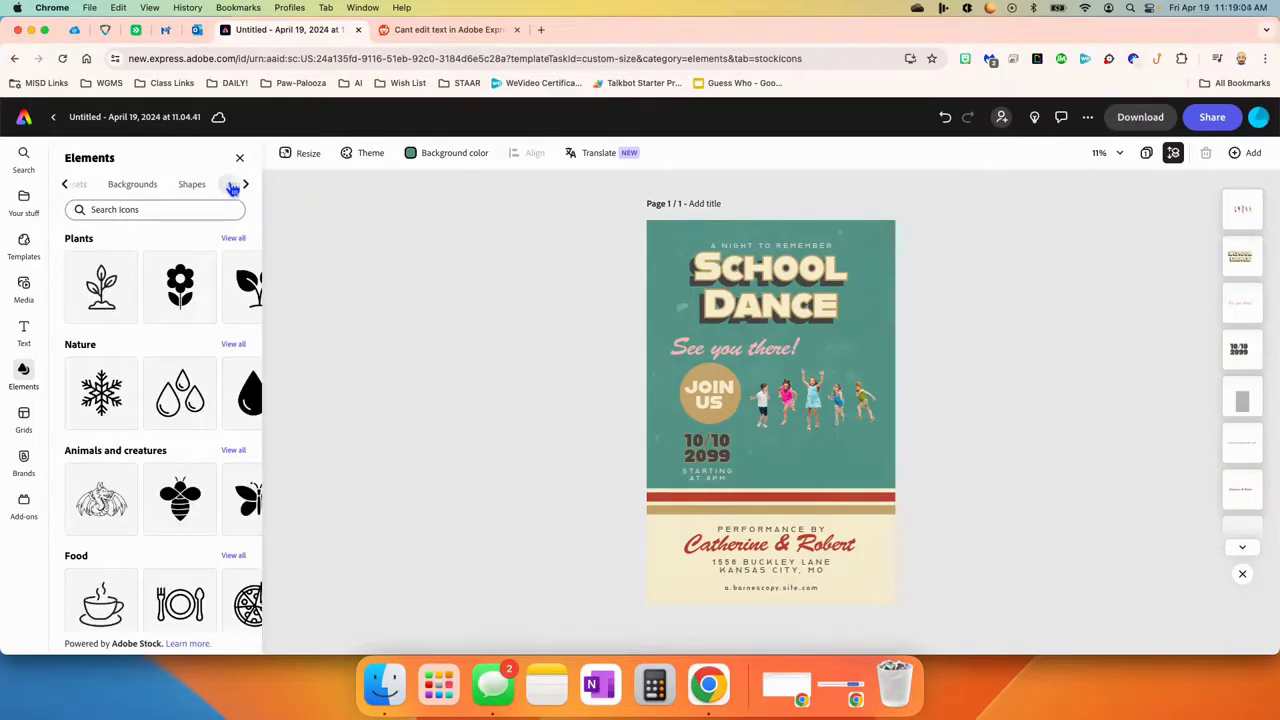
pyautogui.click(245, 185)
pyautogui.click(139, 210)
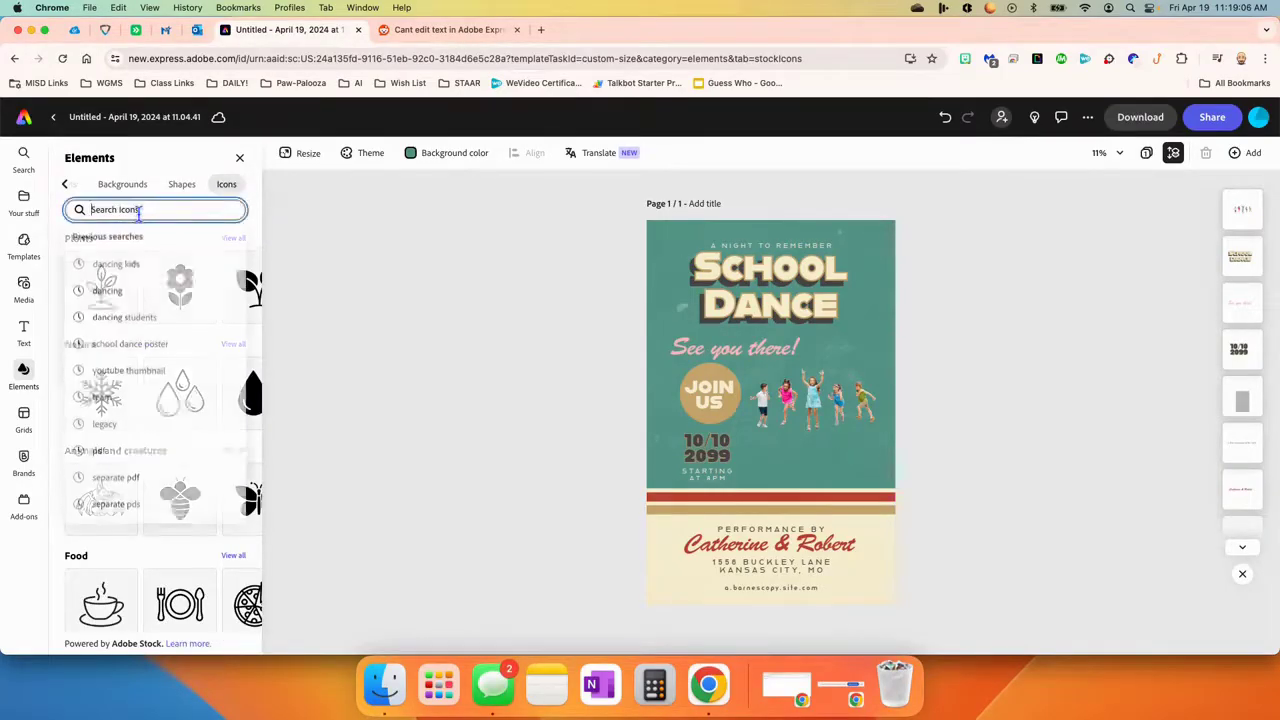
# Step: Return through Shapes and Backgrounds to Design assets, then view the Text and Media panels
pyautogui.click(179, 185)
pyautogui.click(126, 189)
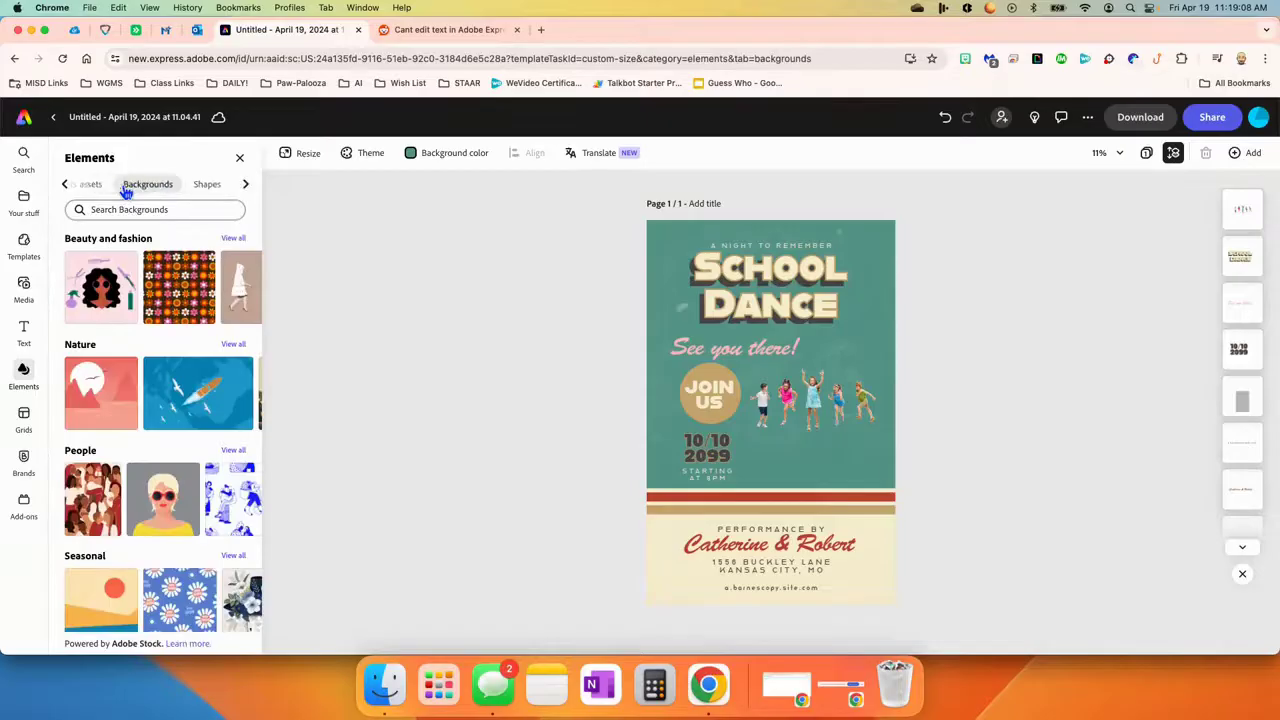
pyautogui.click(97, 184)
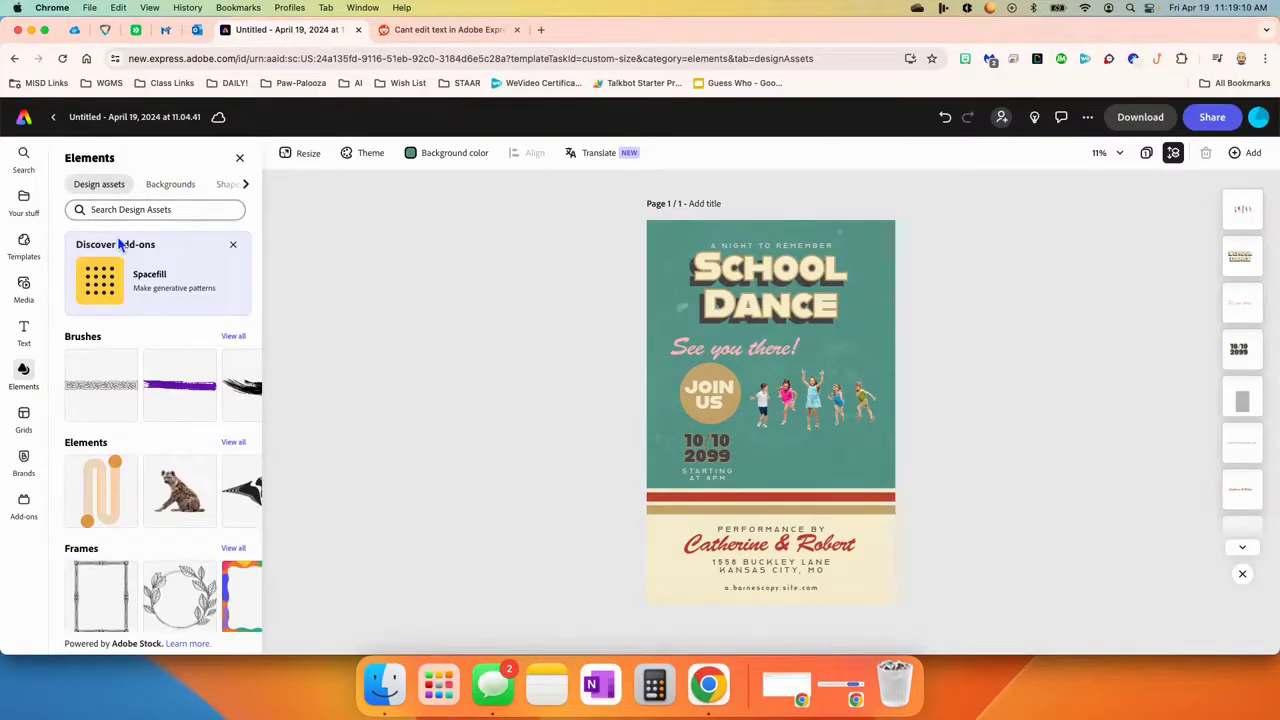
pyautogui.click(22, 340)
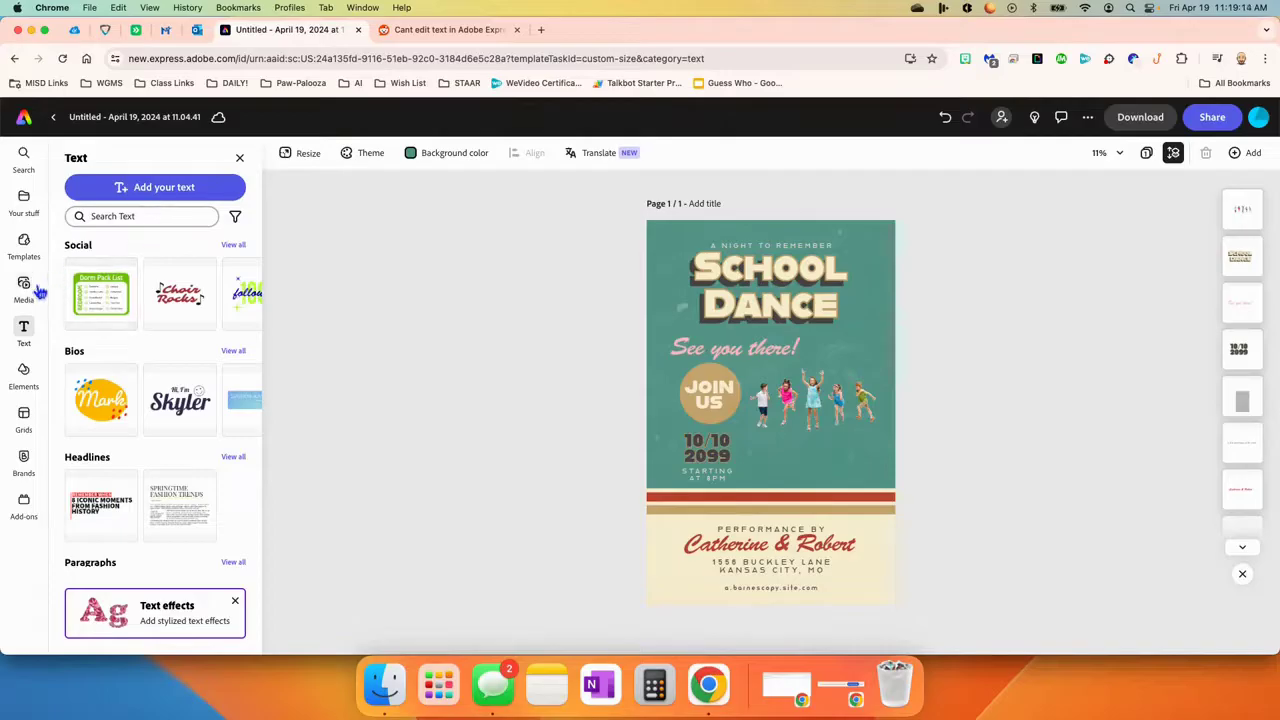
pyautogui.click(25, 292)
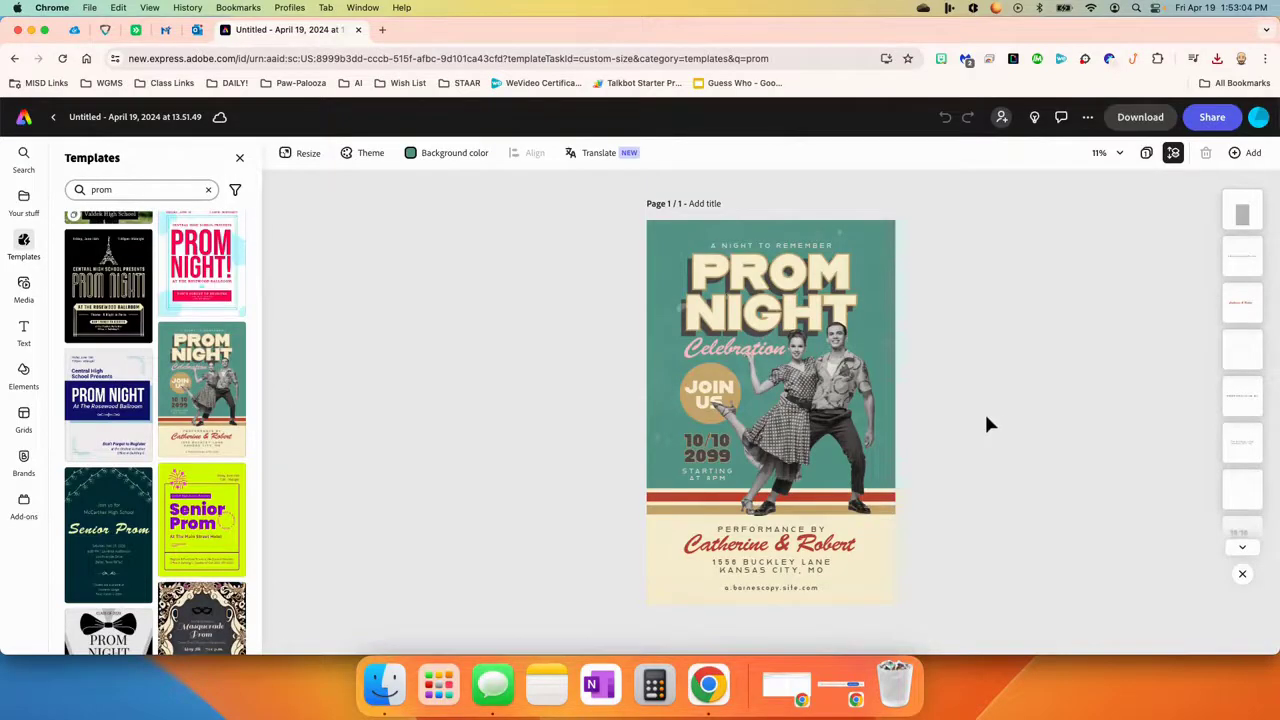
# Step: Download the poster with JPG chosen as the file format
pyautogui.click(1141, 117)
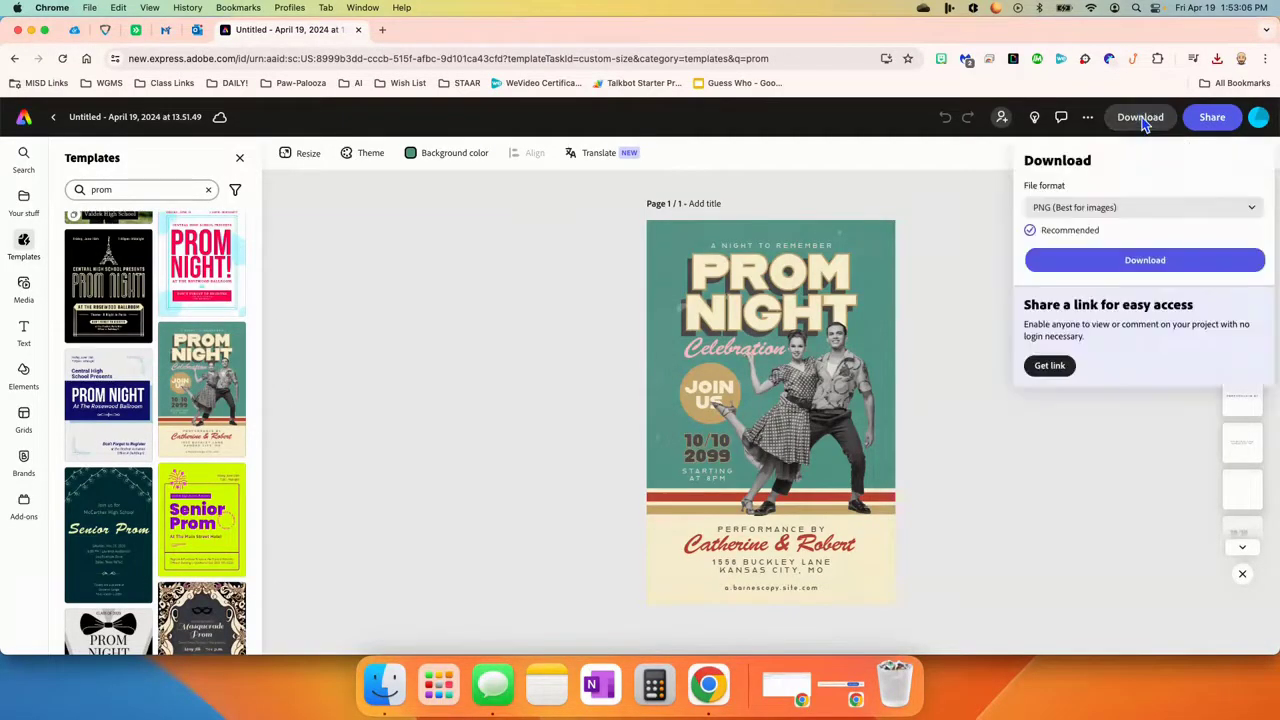
pyautogui.click(1070, 212)
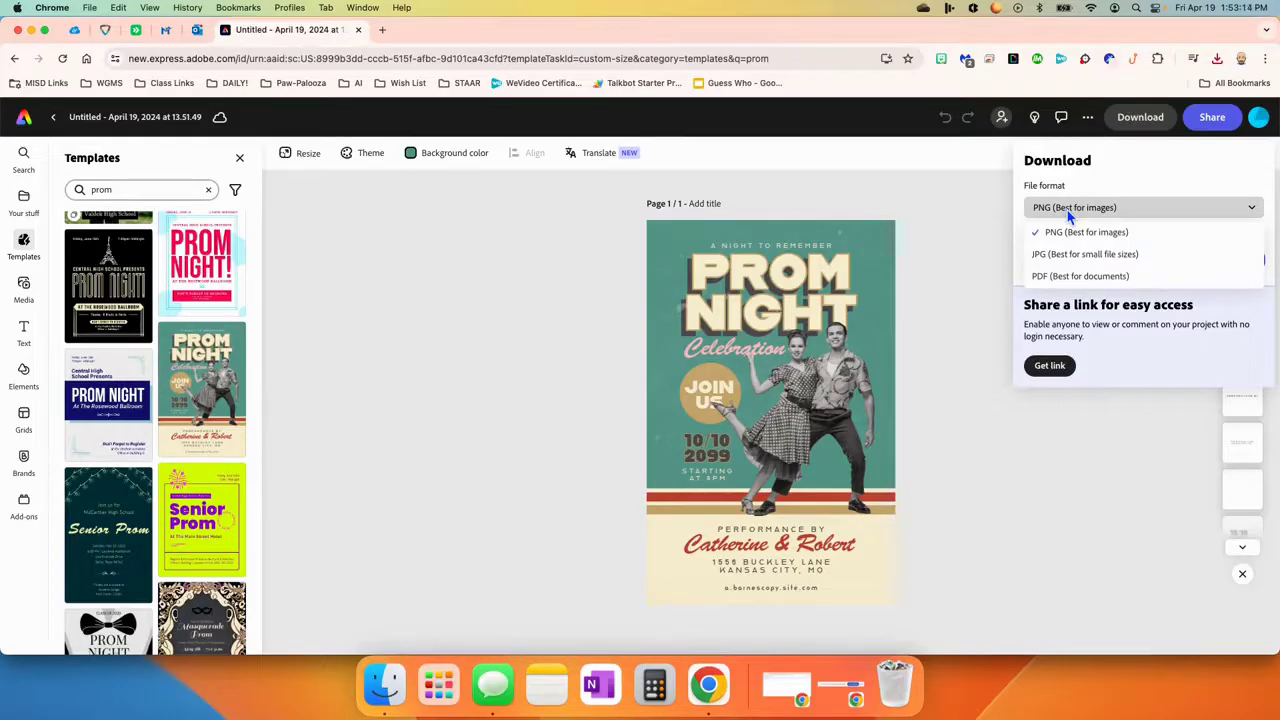
pyautogui.click(1064, 256)
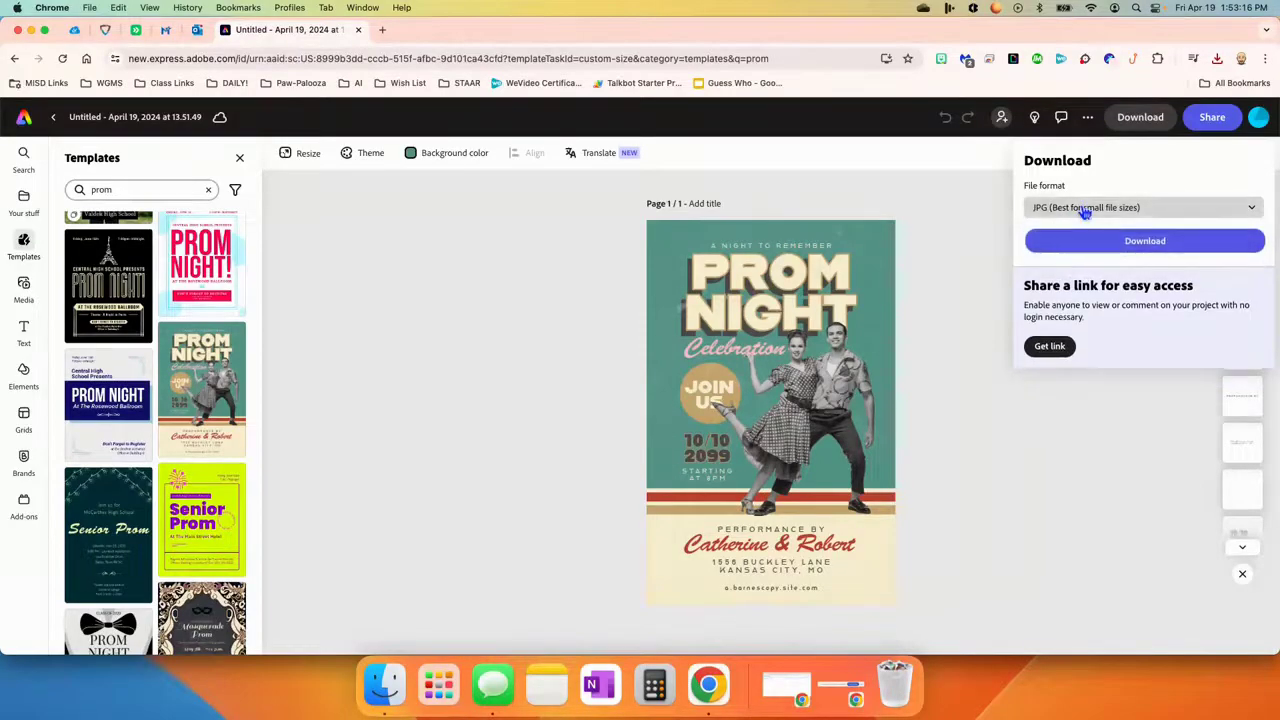
pyautogui.click(1125, 245)
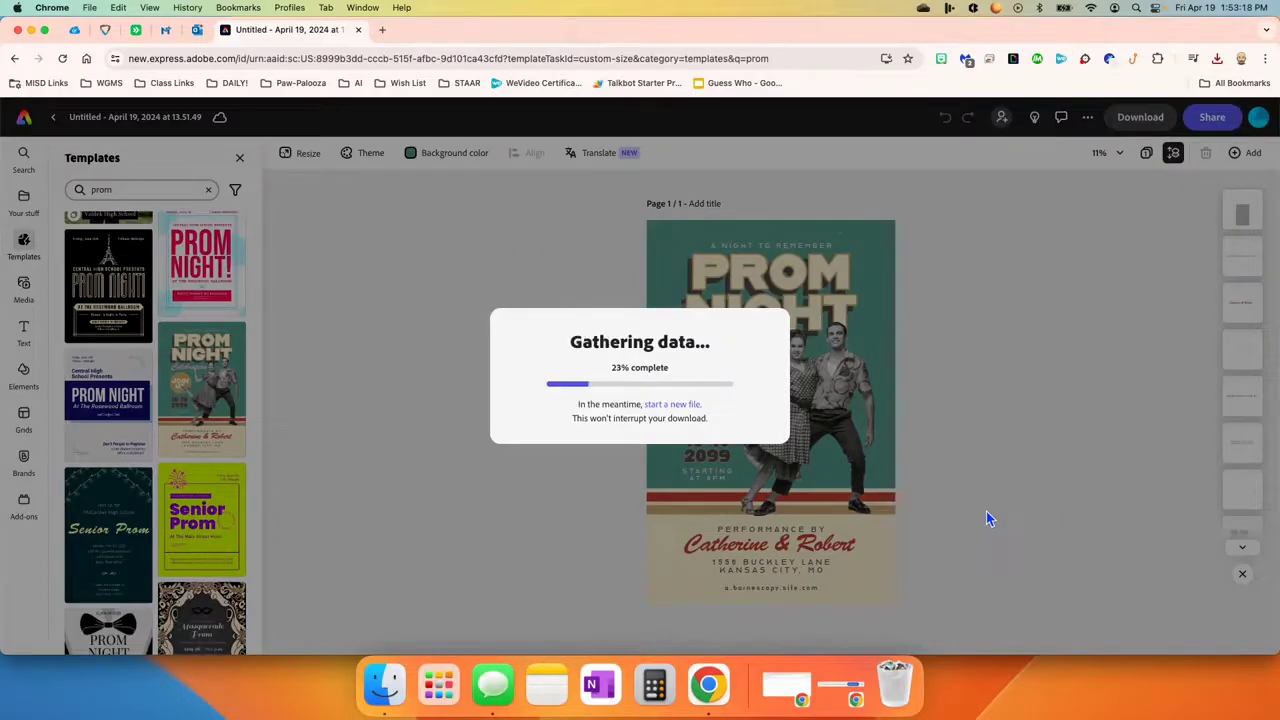